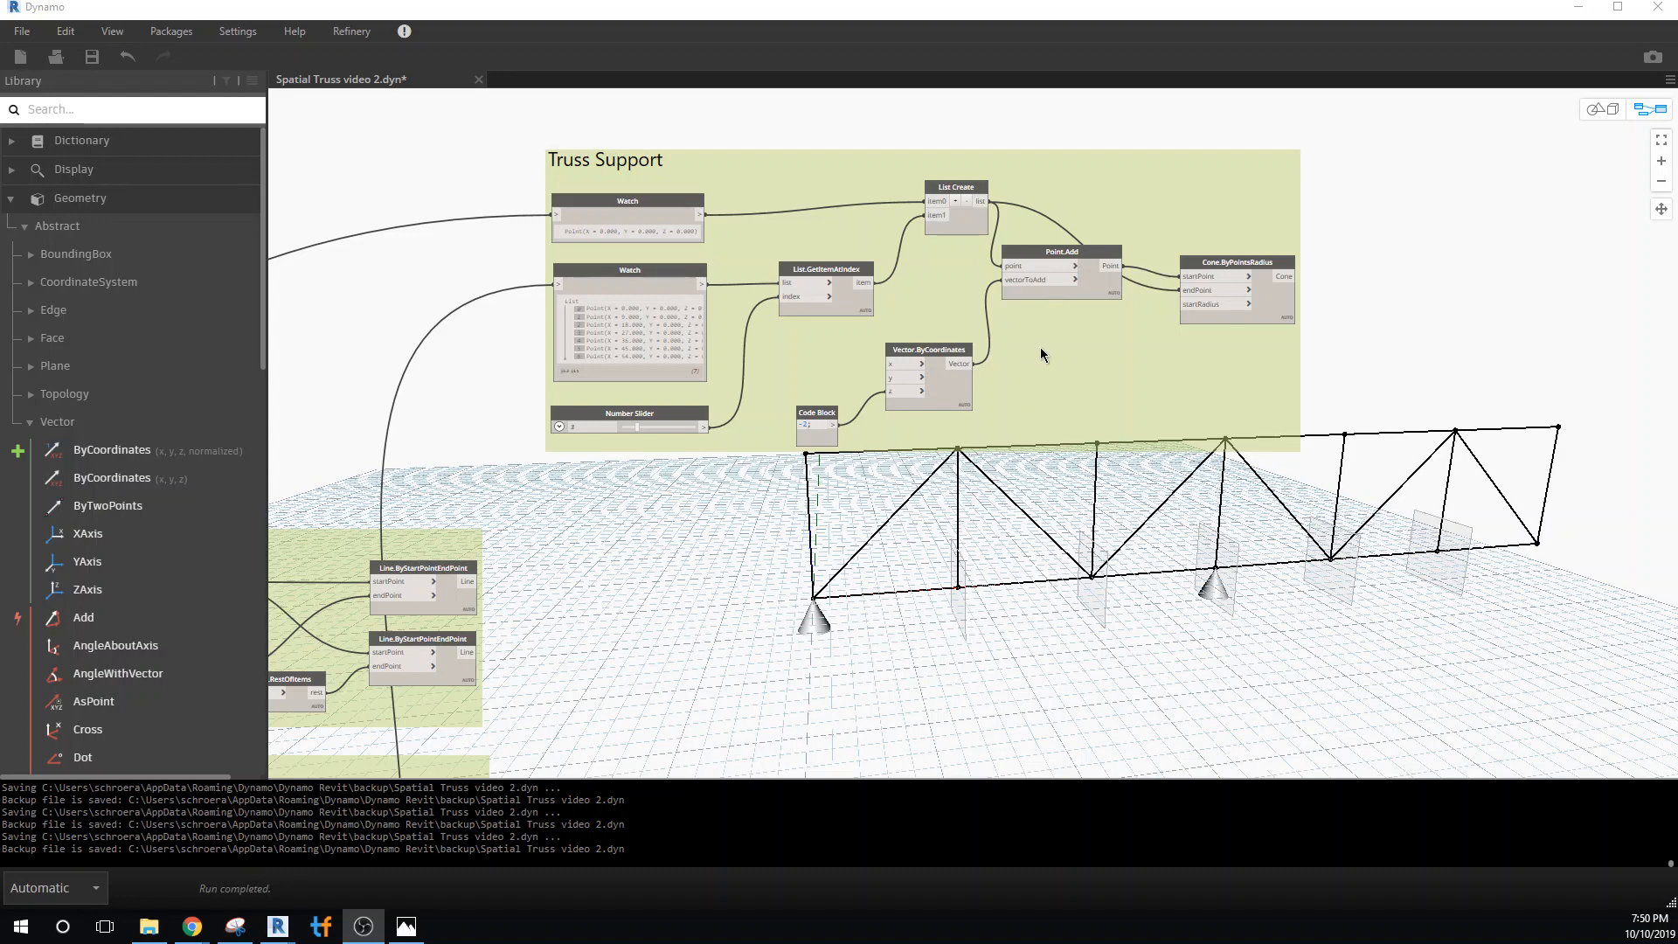
- Duplicate the Truss Support group, place the copy beside the original, and retitle it Loads
middle_drag(1116, 507, 1011, 520)
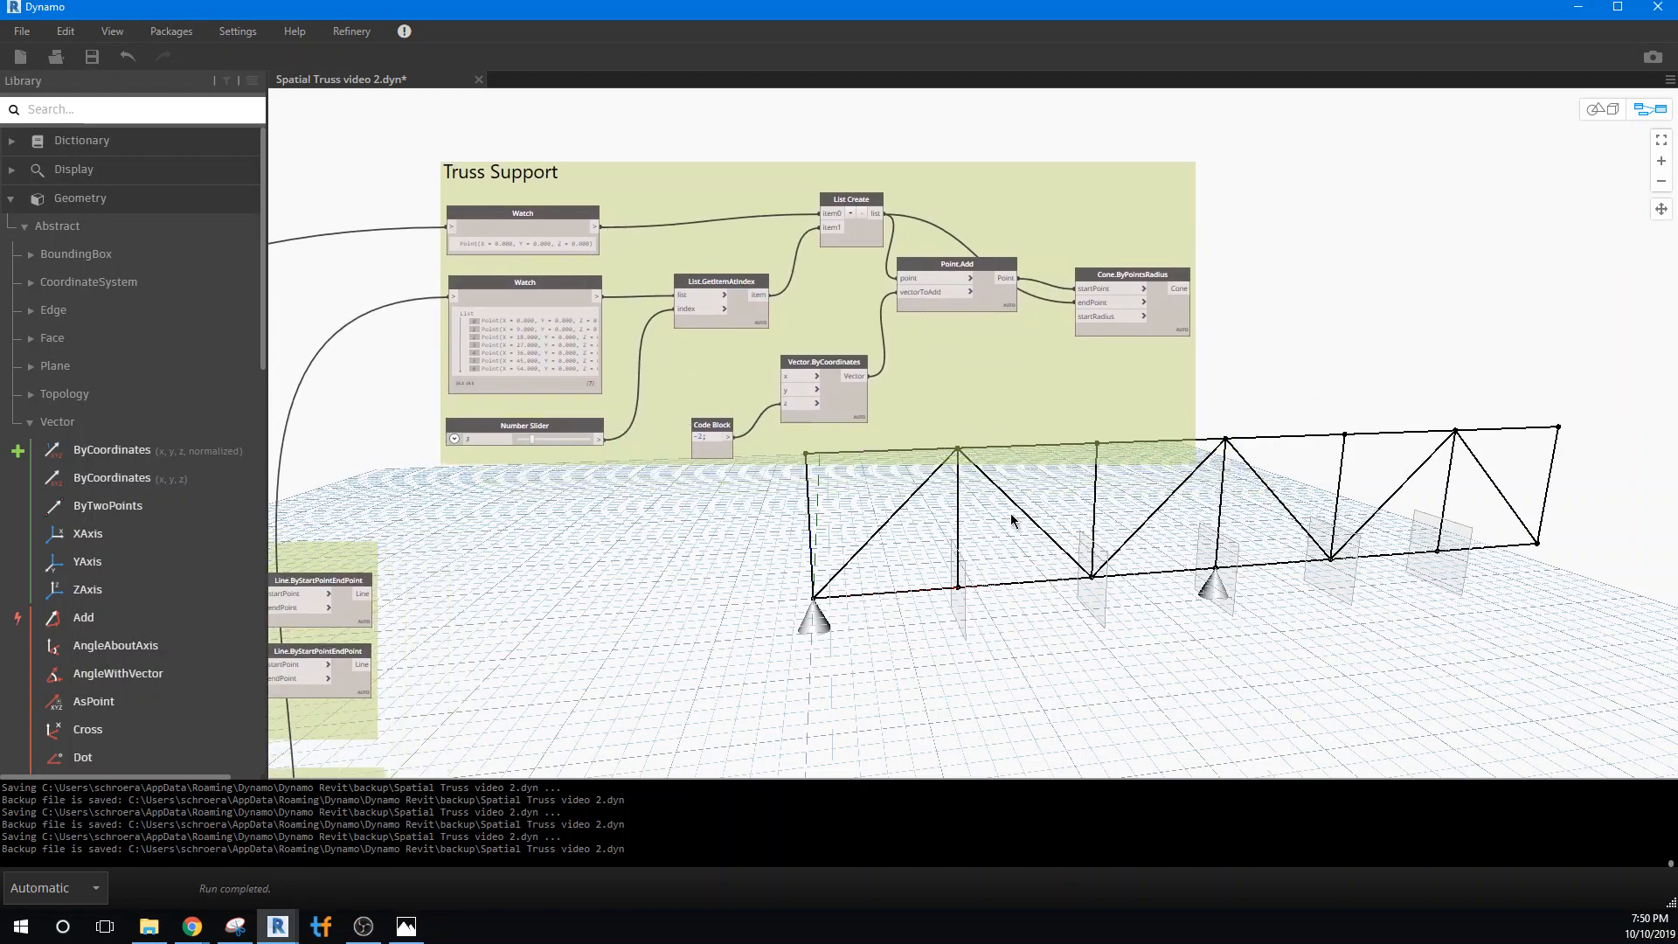
click(979, 401)
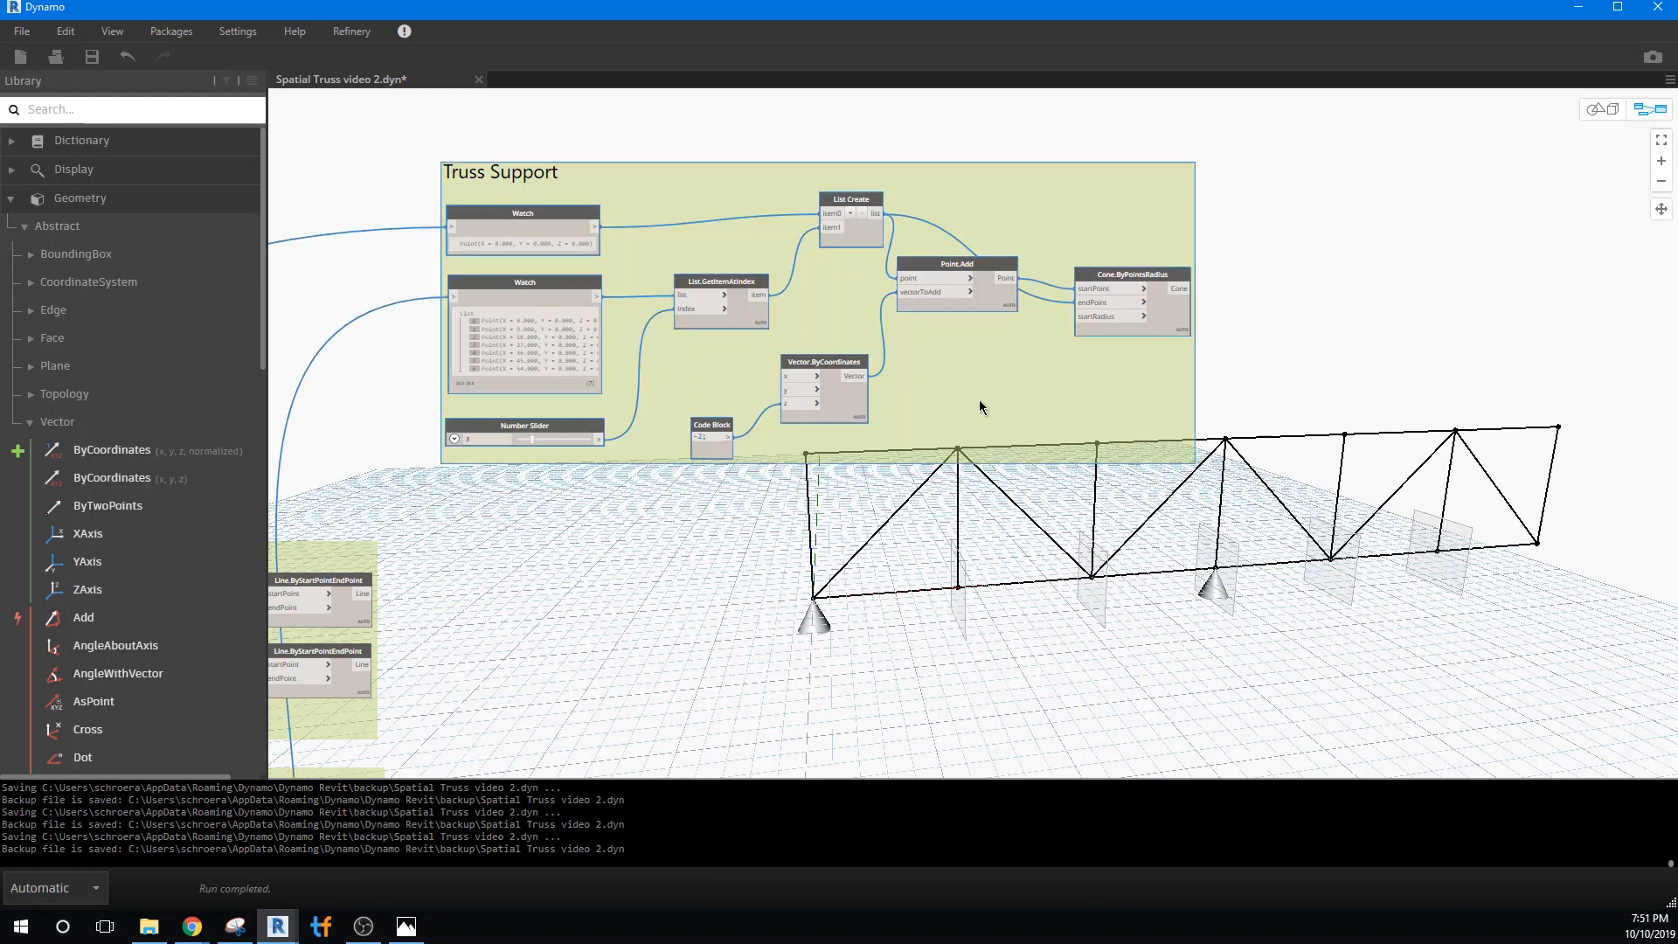
key(ctrl+c)
key(ctrl+v)
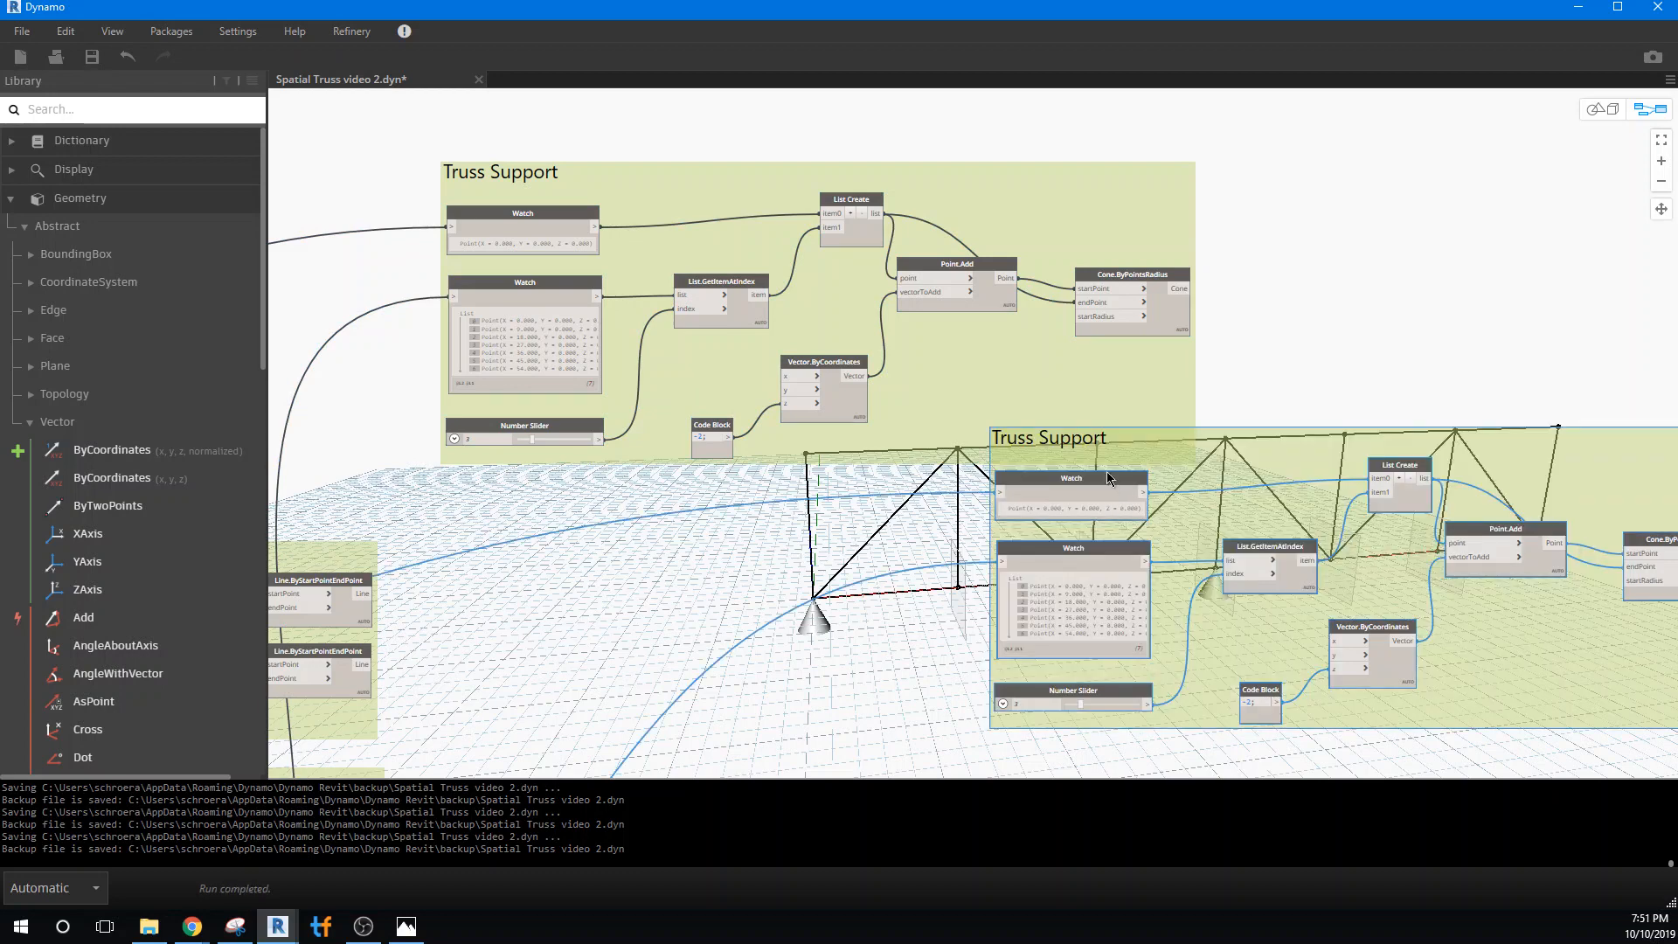
drag(1183, 461, 1271, 346)
double_click(1409, 366)
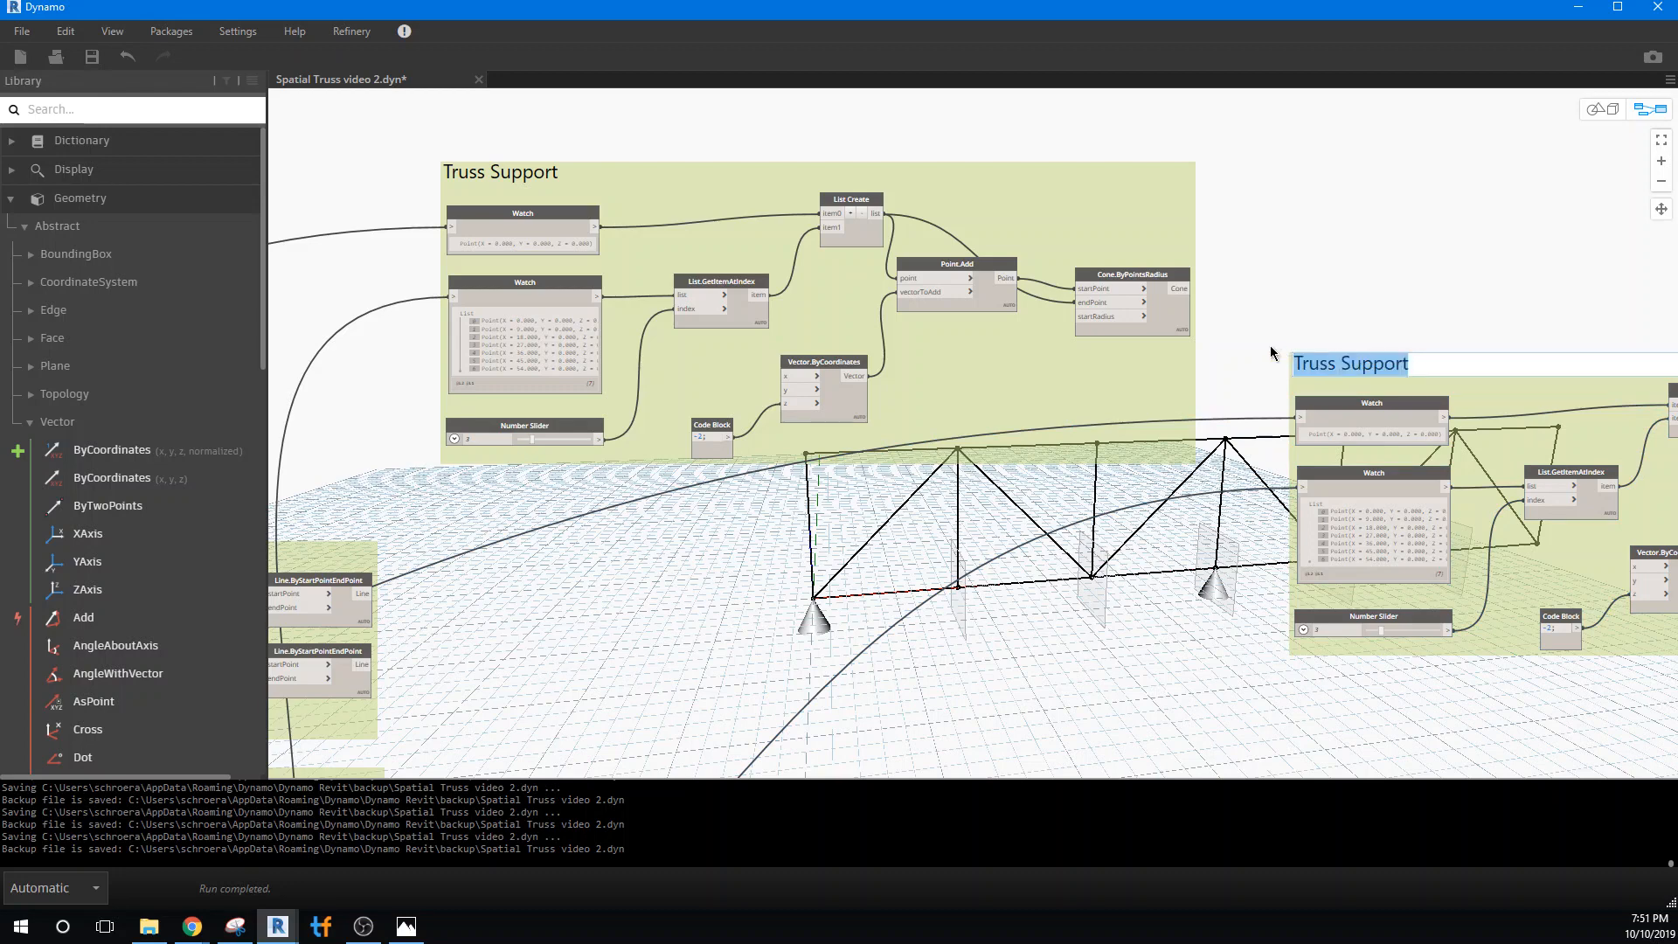
text(Loads)
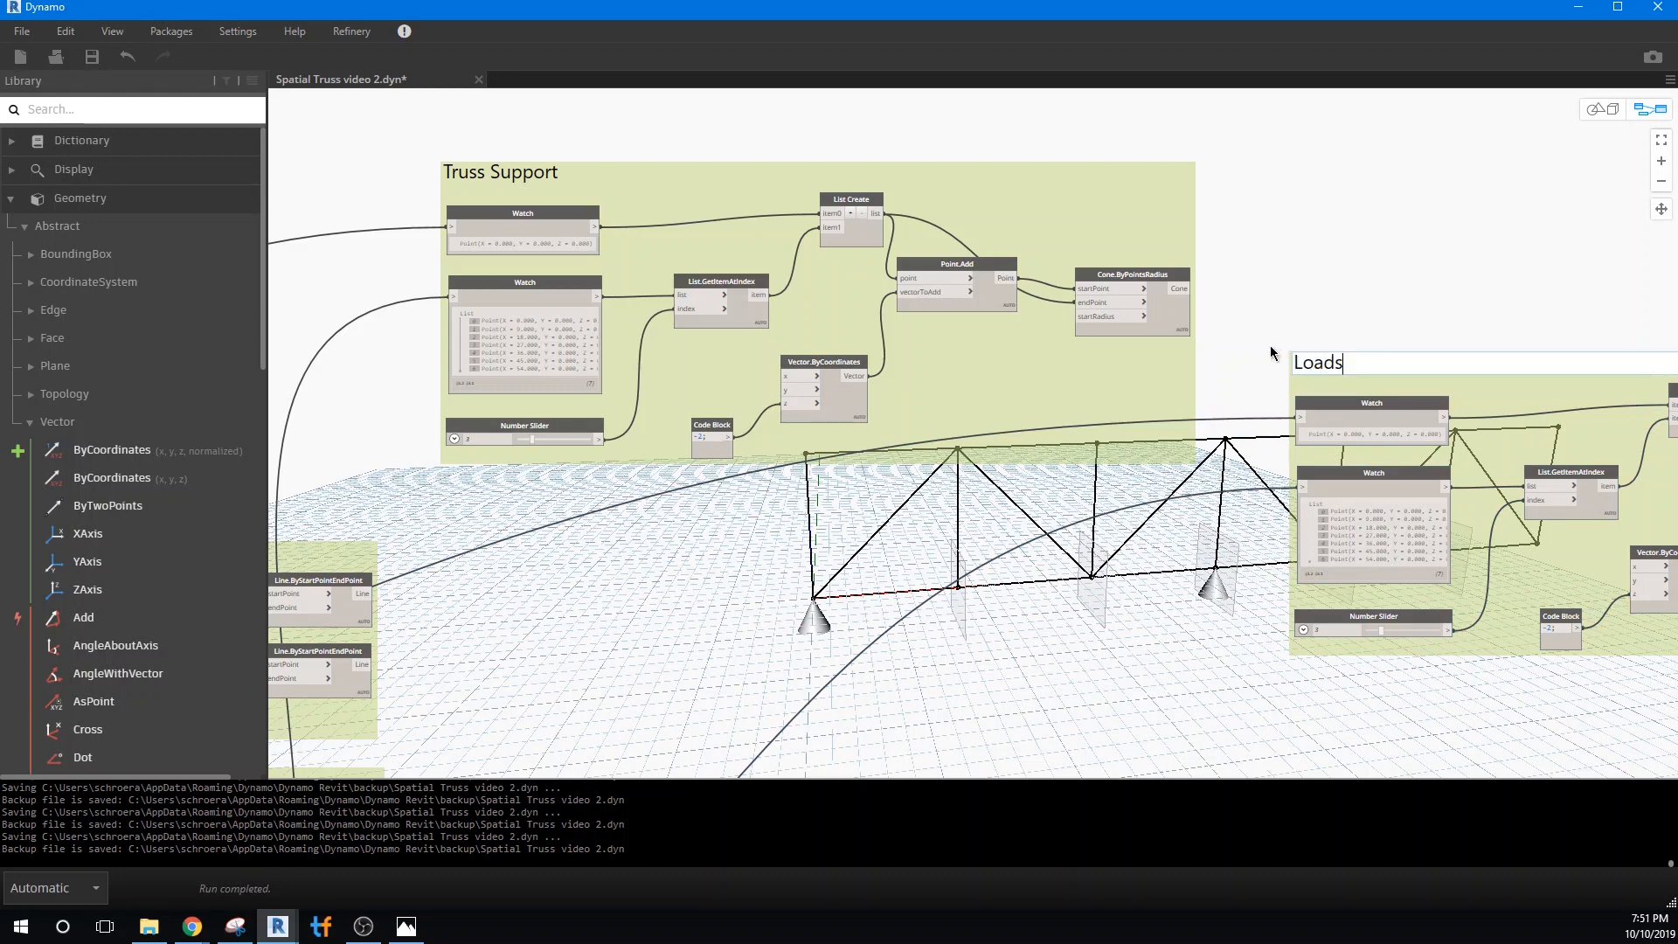
click(1265, 323)
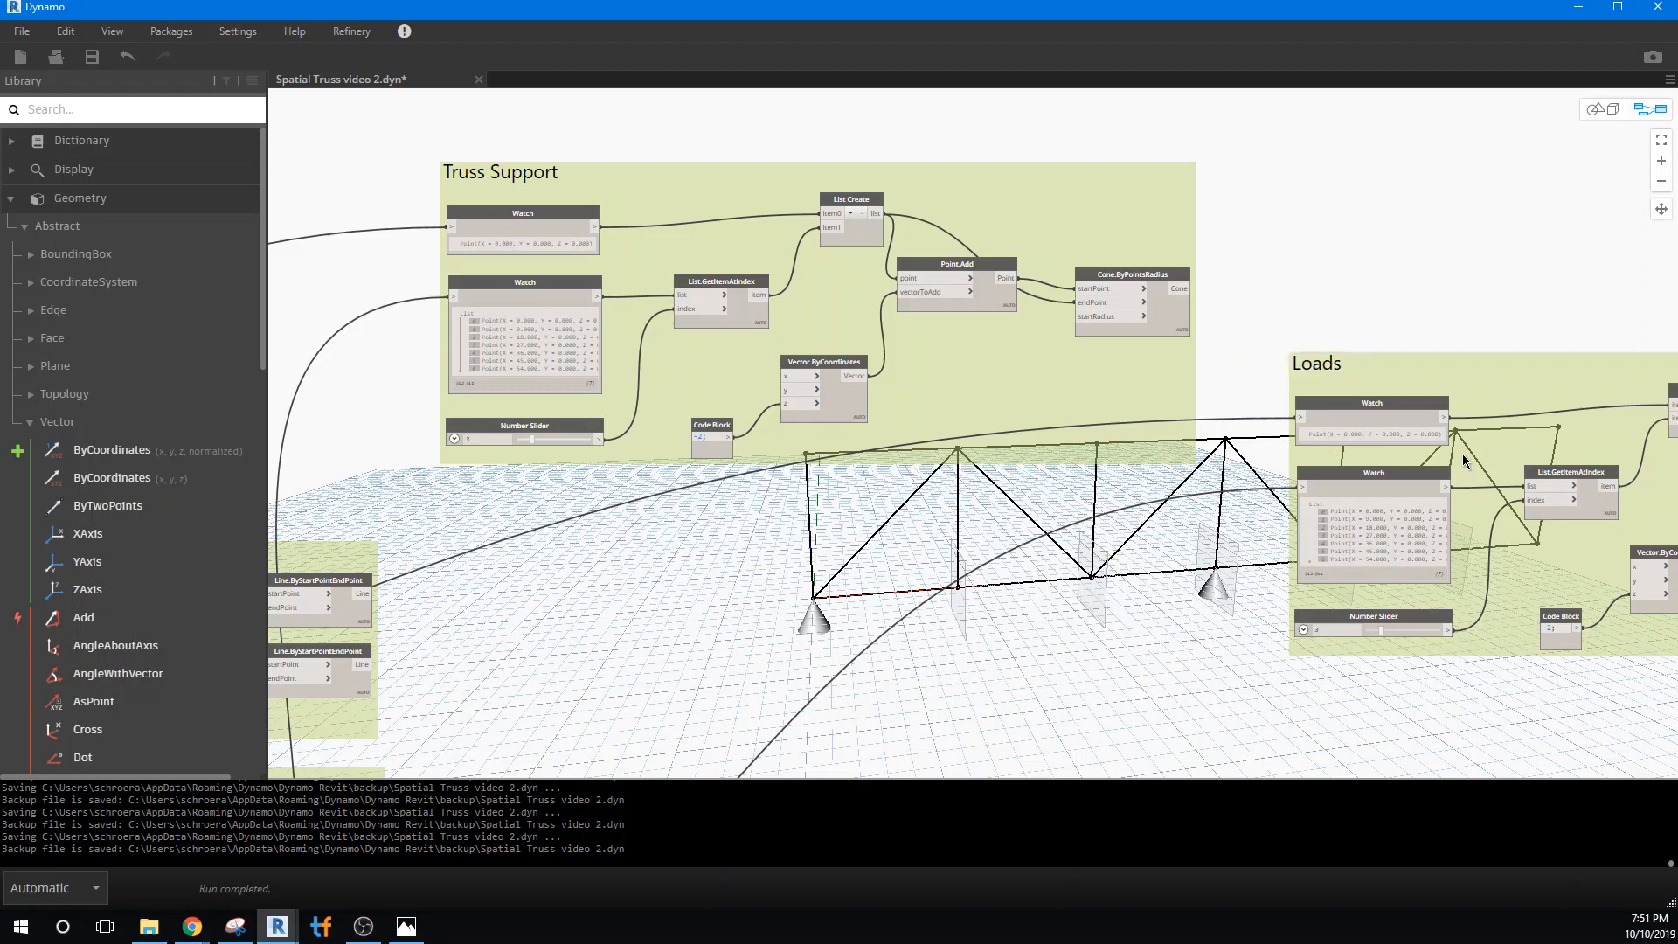
- Delete List.GetItemAtIndex, the single-point Watch and the Number Slider from the Loads group, and reduce List Create to one input
middle_drag(1462, 453, 972, 333)
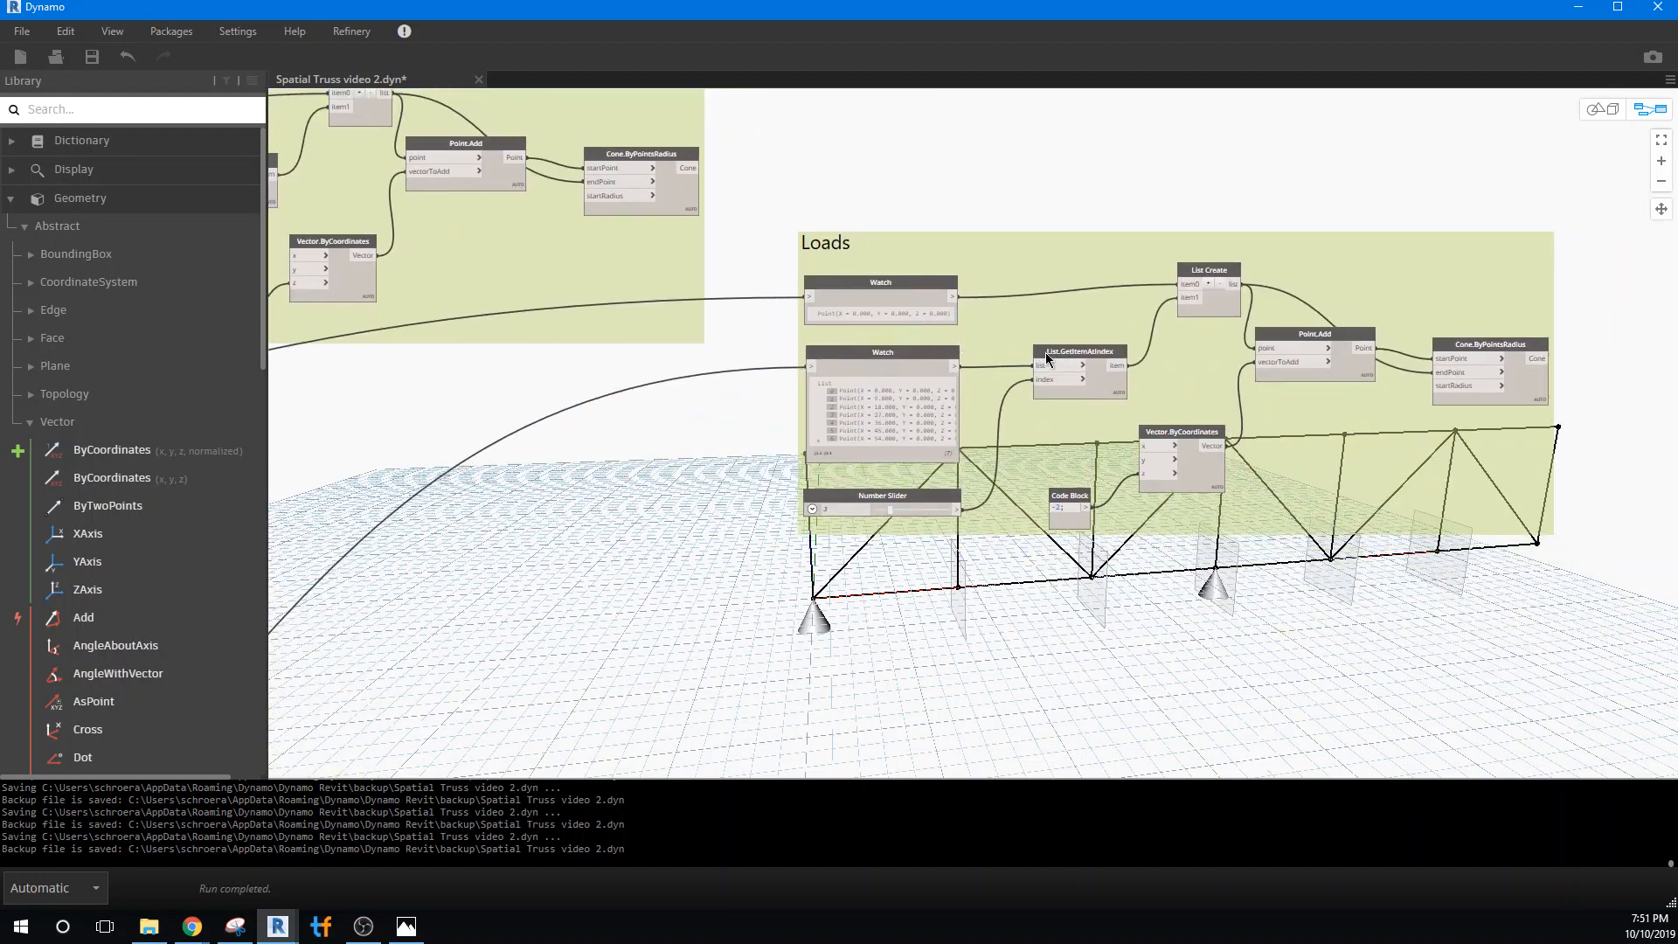
click(1048, 358)
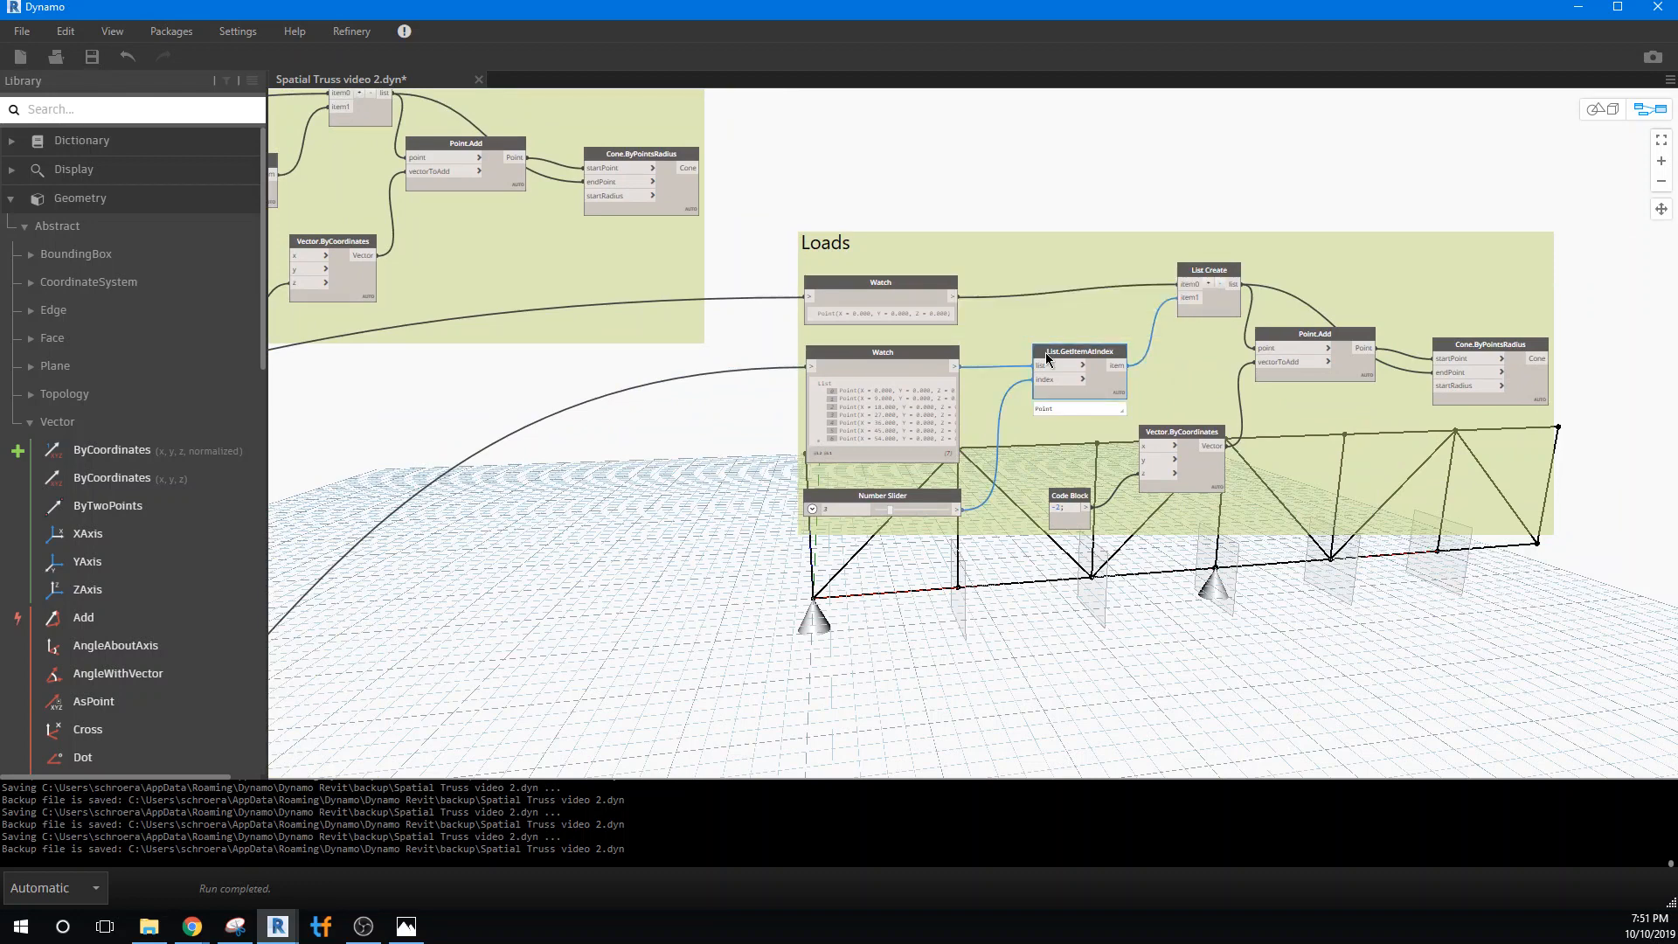
key(Delete)
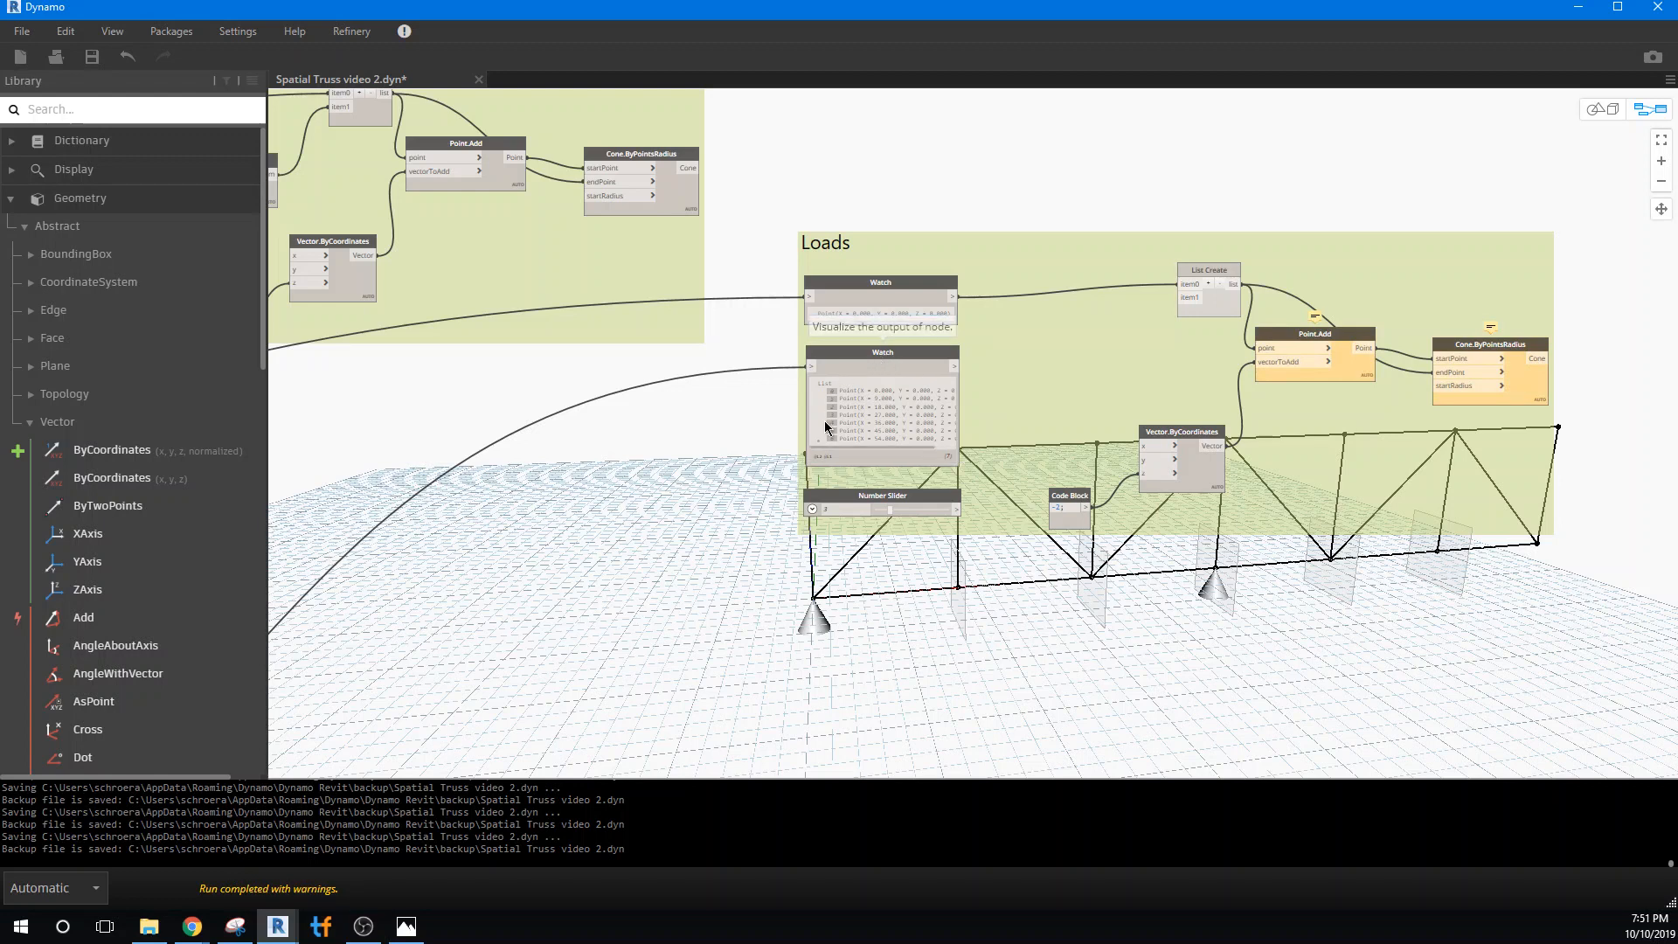
click(888, 281)
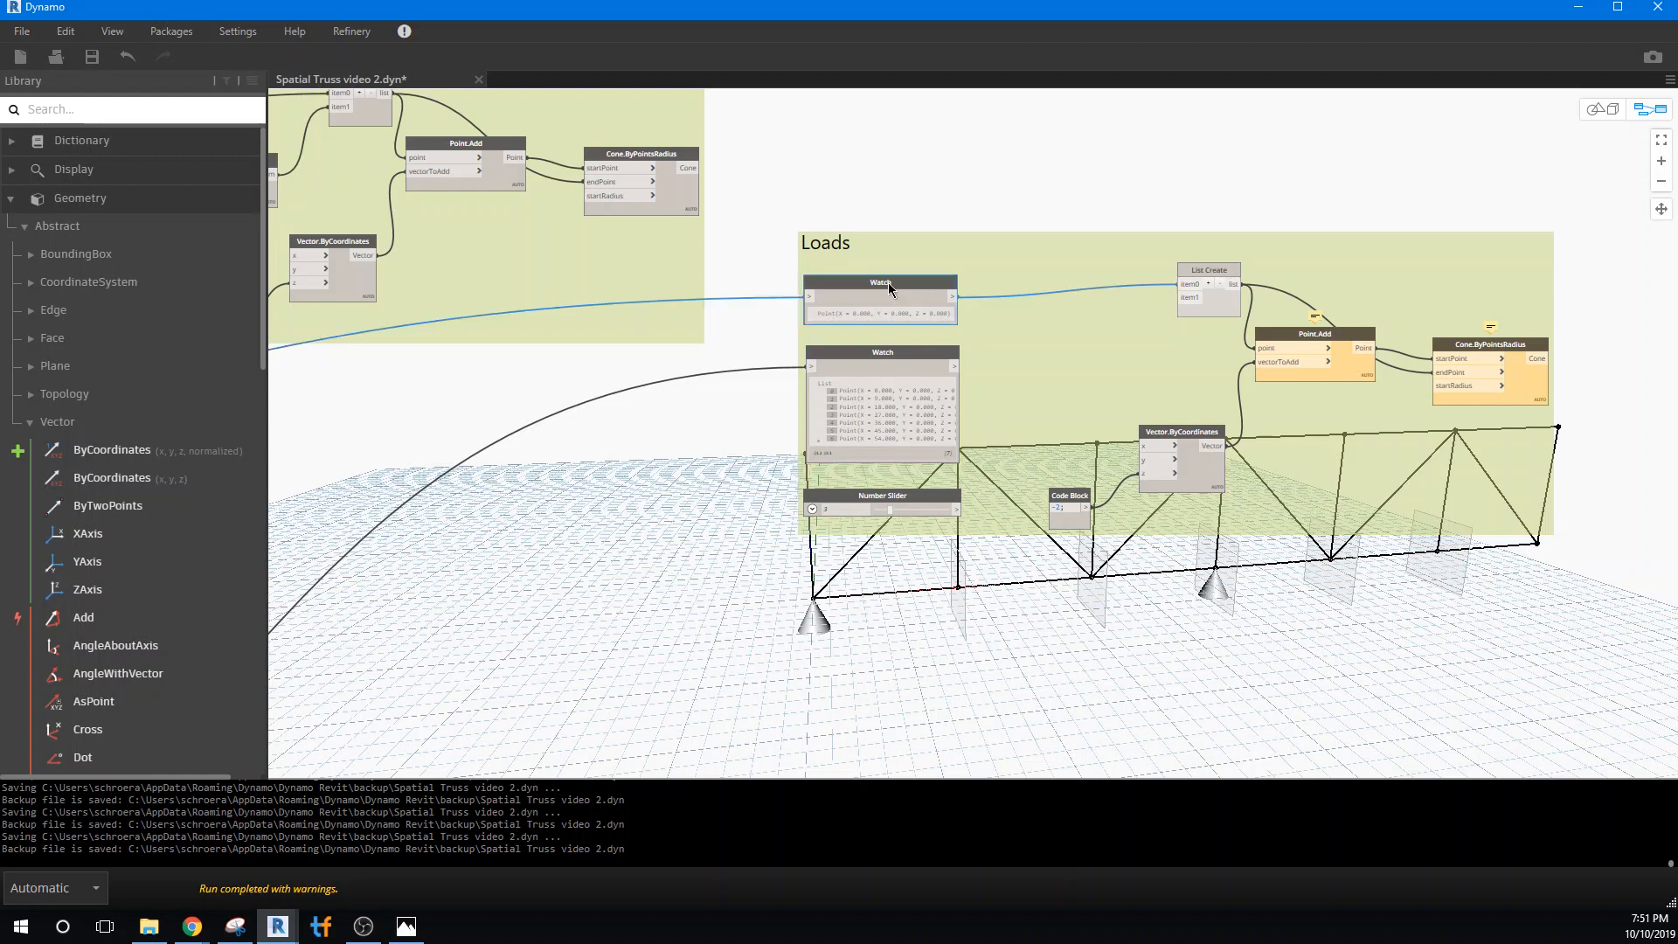
key(Delete)
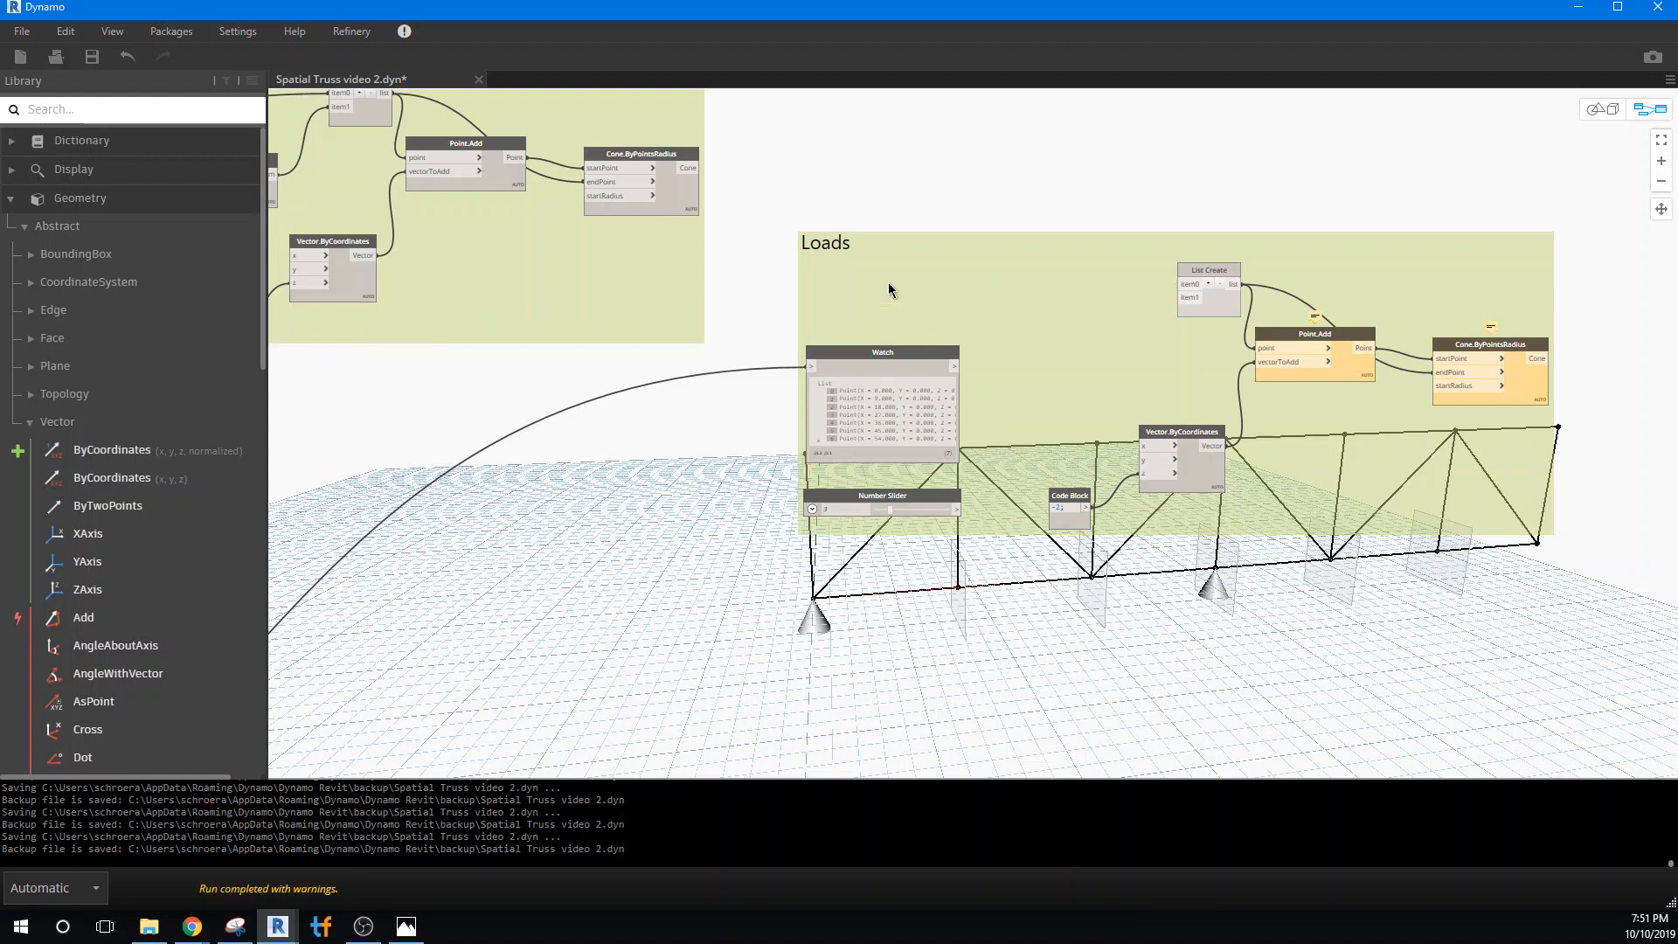
click(867, 496)
key(Delete)
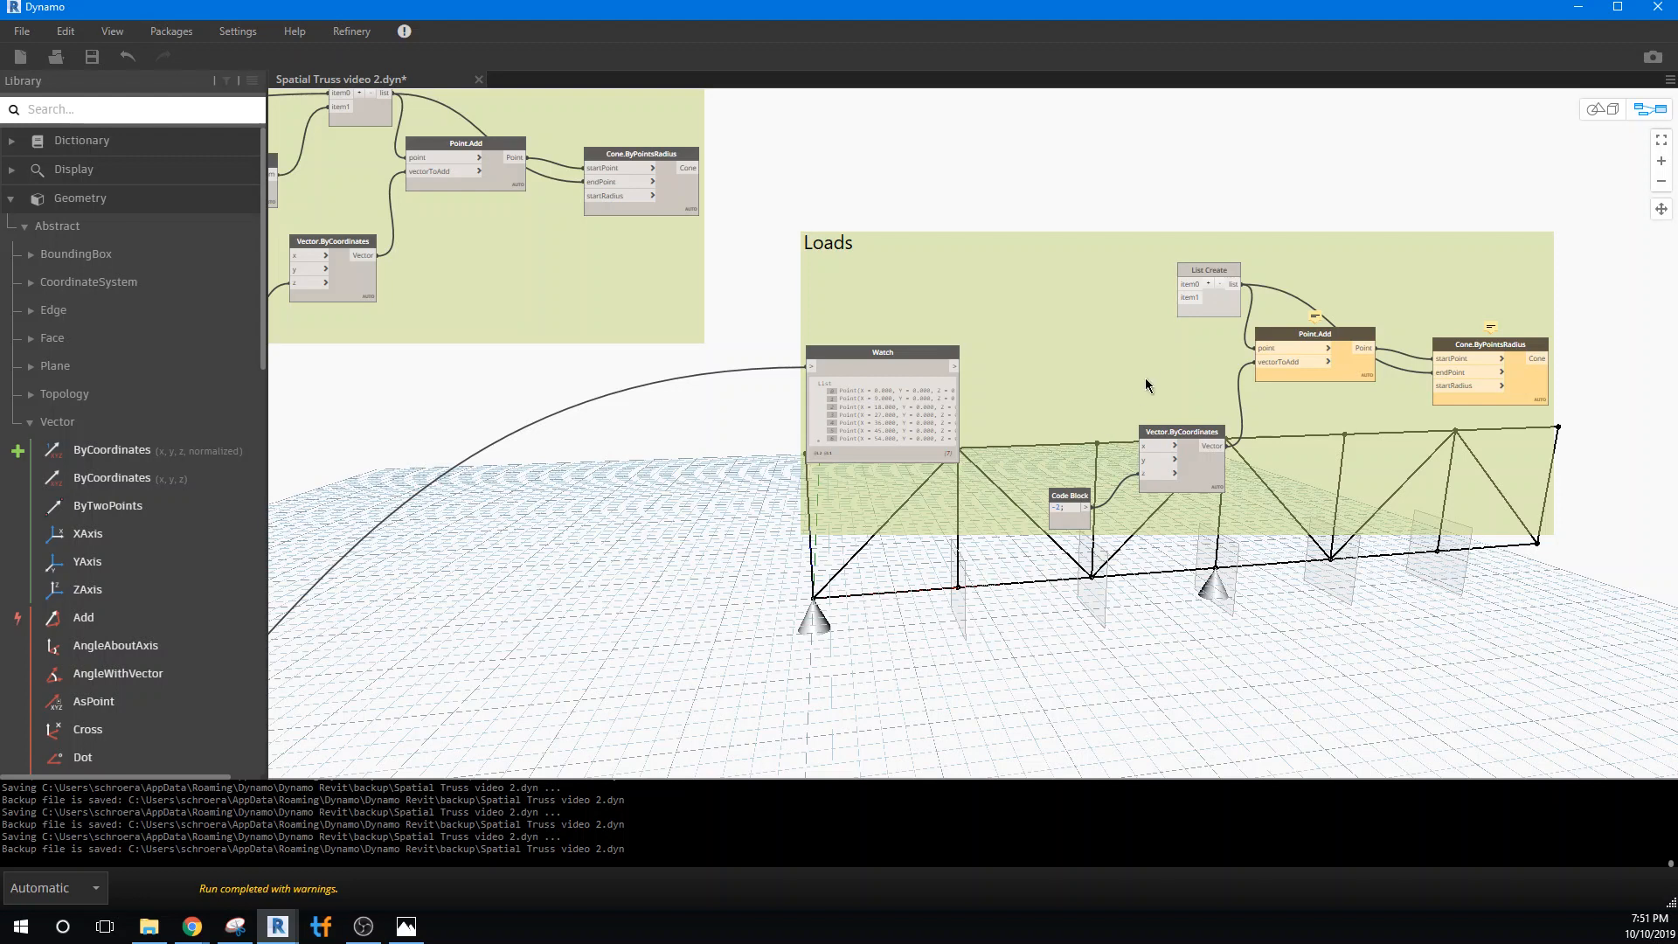
drag(1235, 275, 1168, 280)
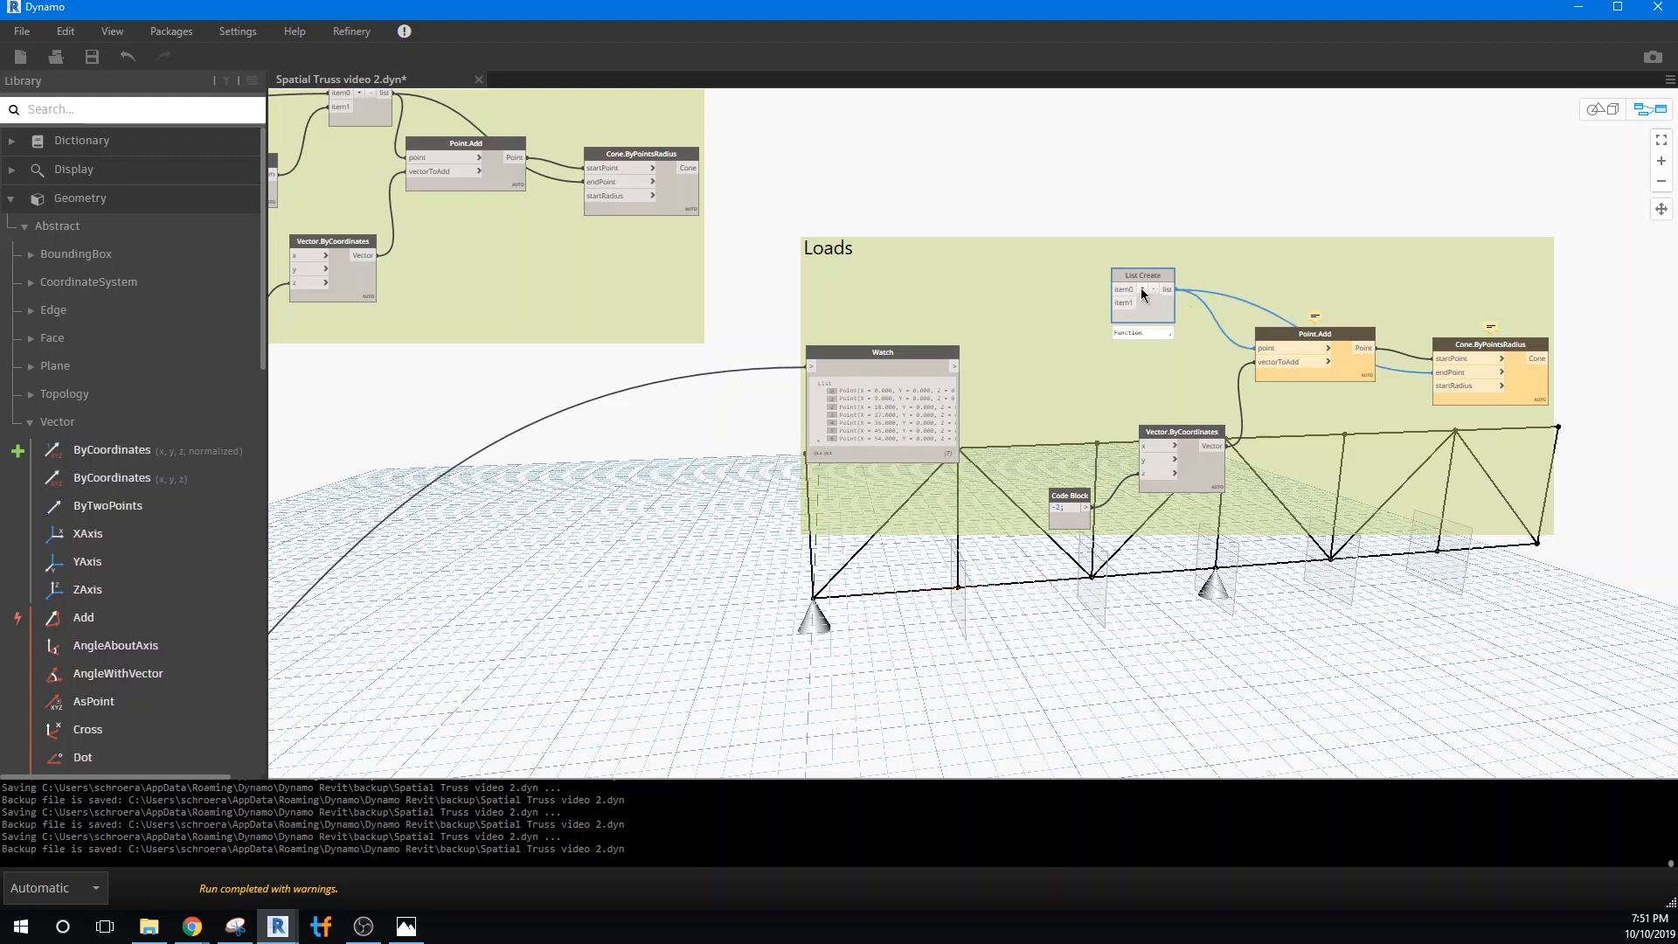
click(1152, 288)
- Wire the lower List.DropEveryNthItem output in Top Cord Segments to the endPoint of the group's lower Line.ByStartPointEndPoint node
middle_drag(902, 535, 1071, 535)
middle_drag(490, 546, 1192, 270)
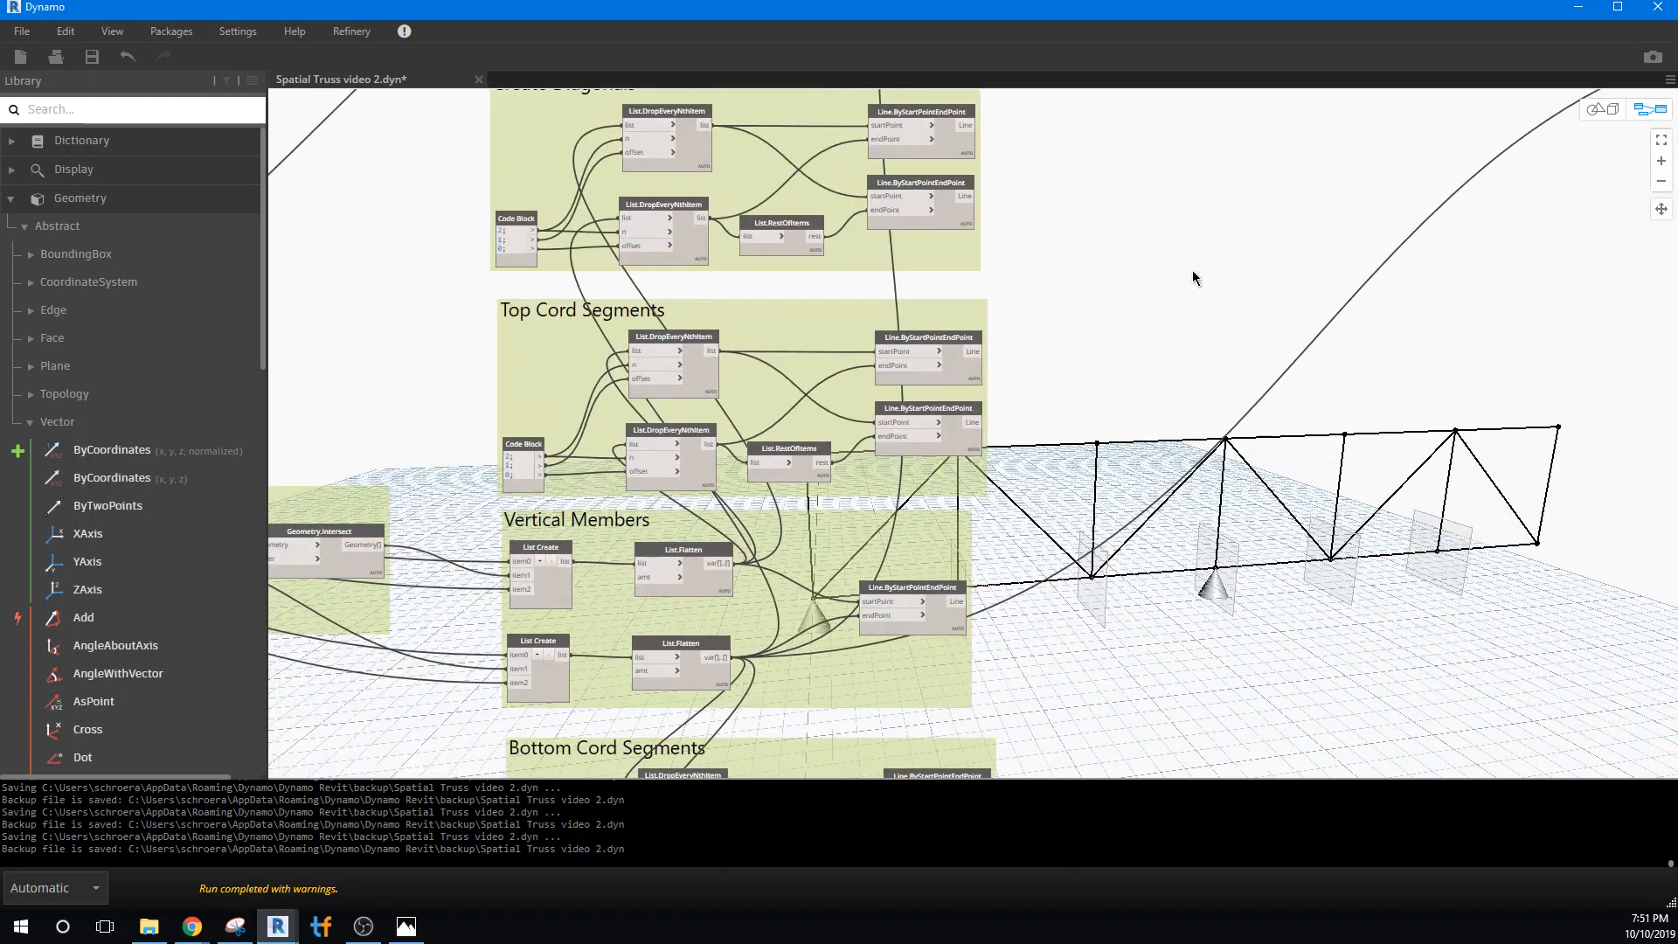
click(712, 444)
middle_drag(1208, 370, 1138, 403)
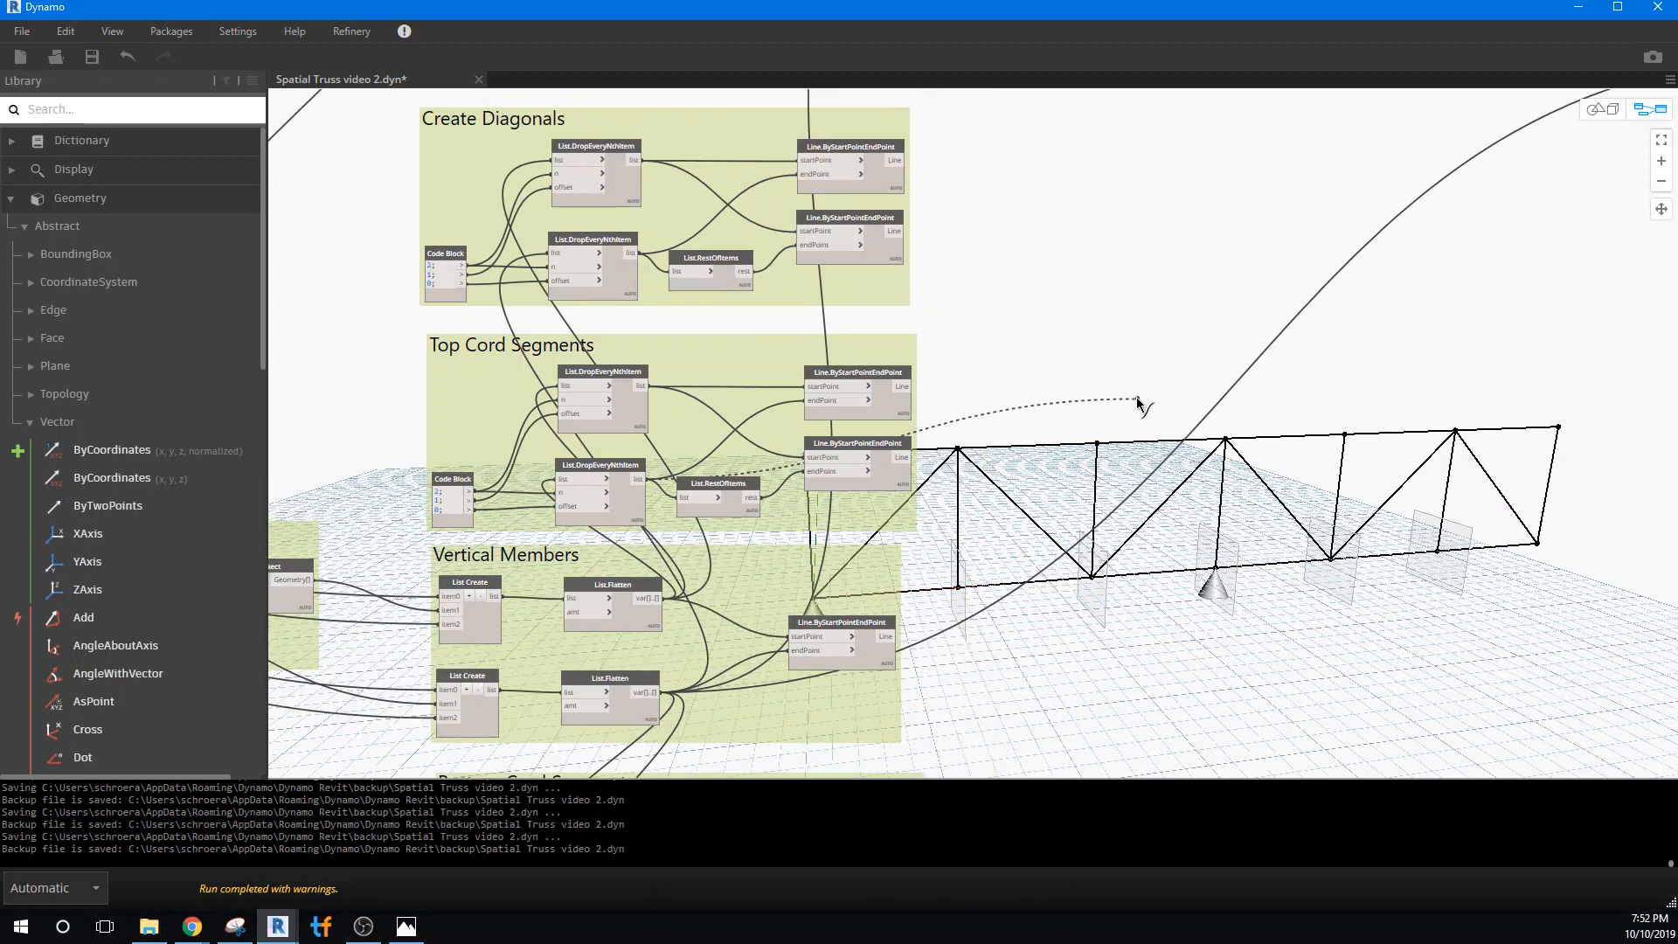
click(809, 471)
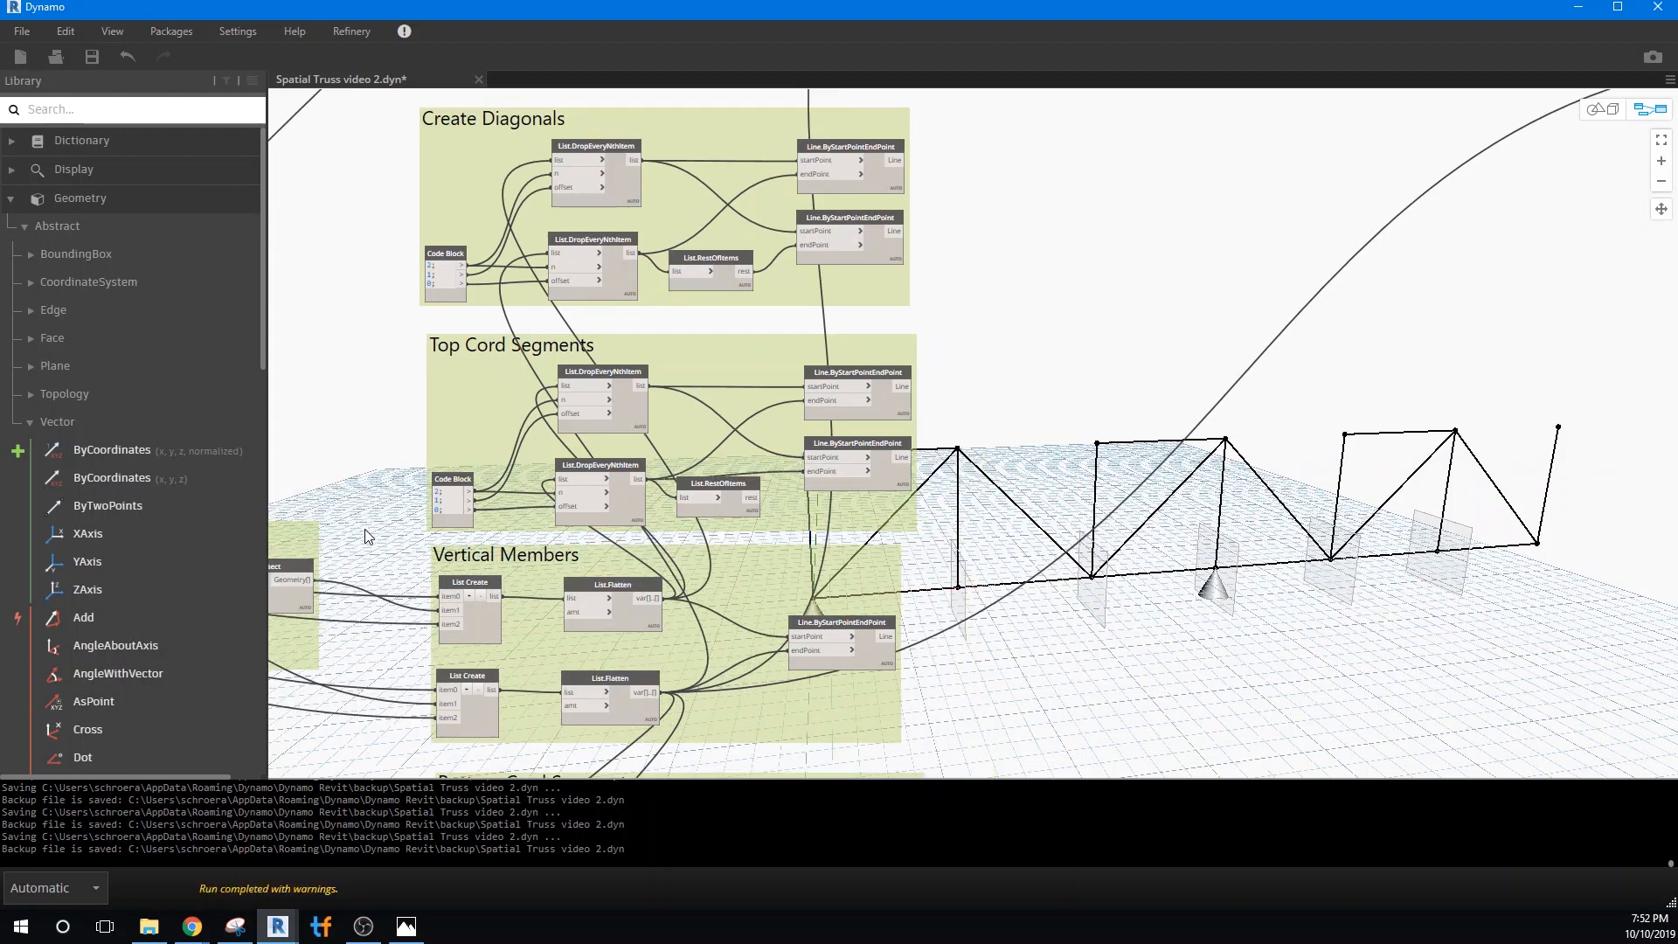
- Connect the upper List.Flatten output in Vertical Members to the Loads Watch, and the Watch output to List Create's item0
middle_drag(368, 537, 552, 303)
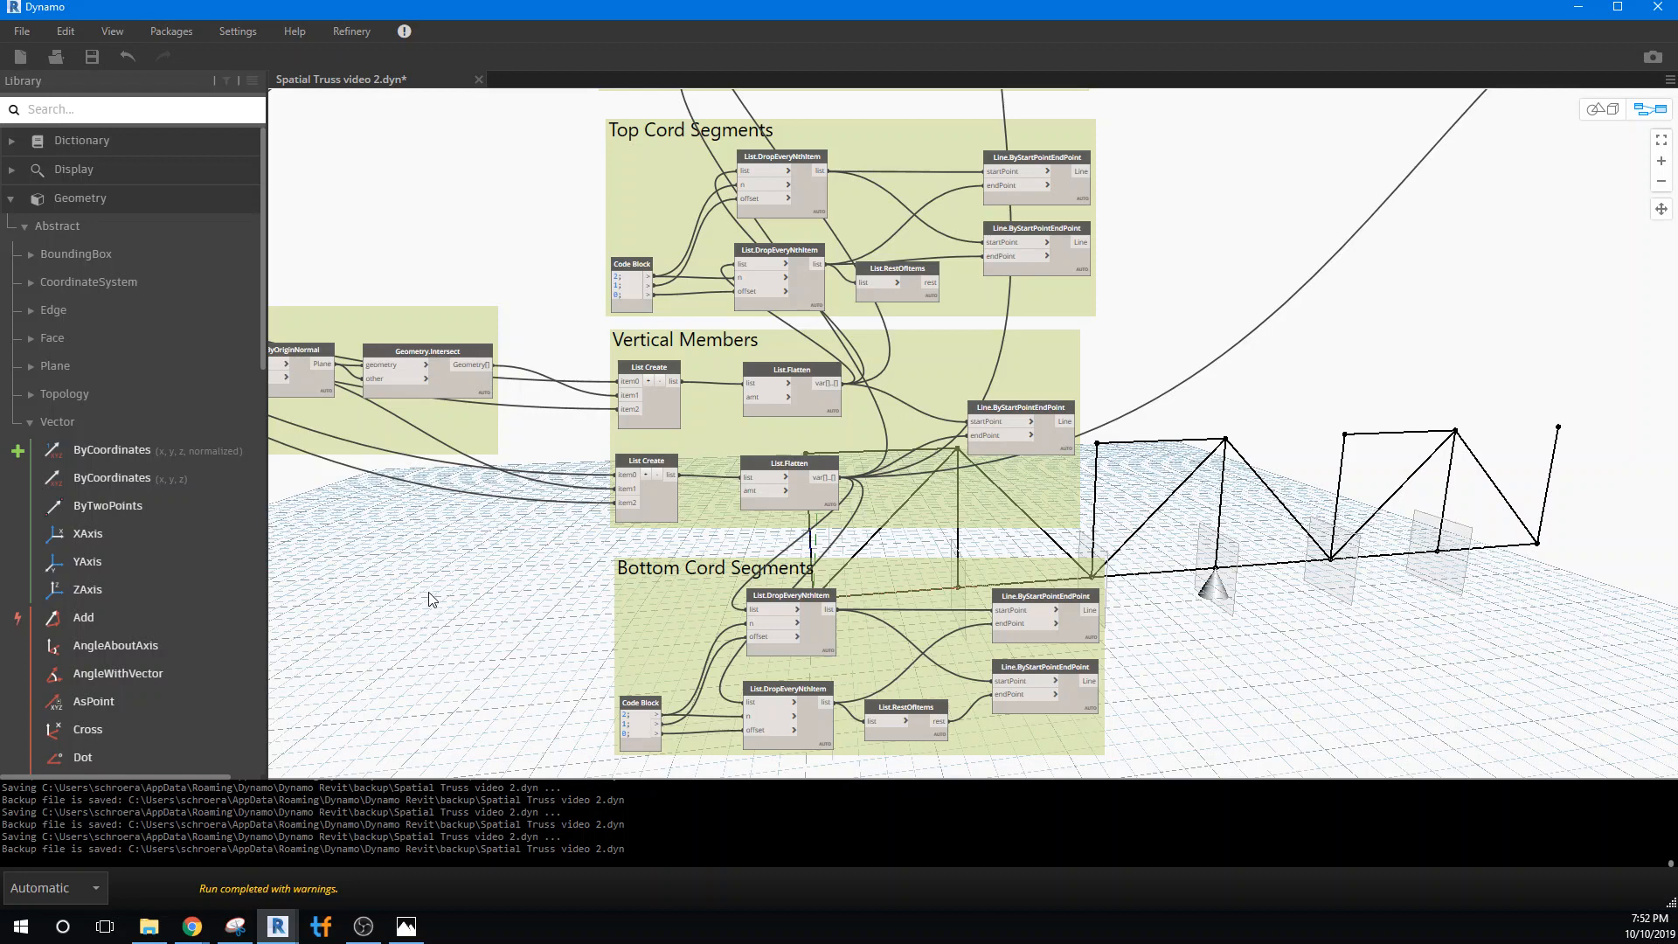
mouse_move(482, 389)
mouse_move(767, 423)
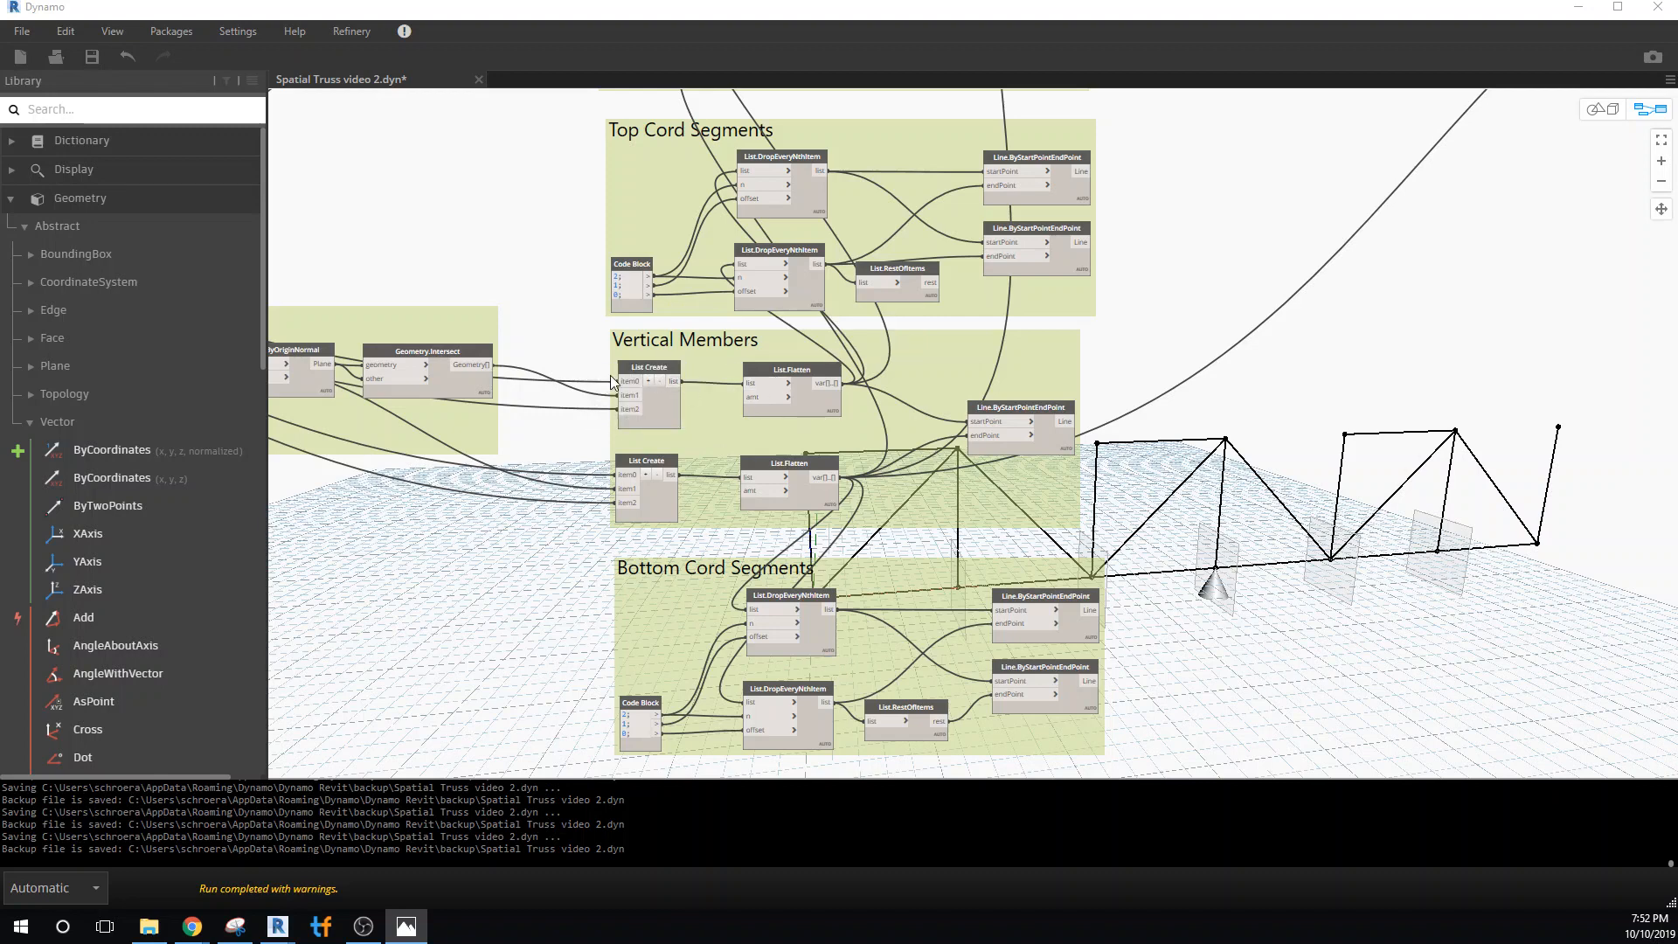
click(642, 370)
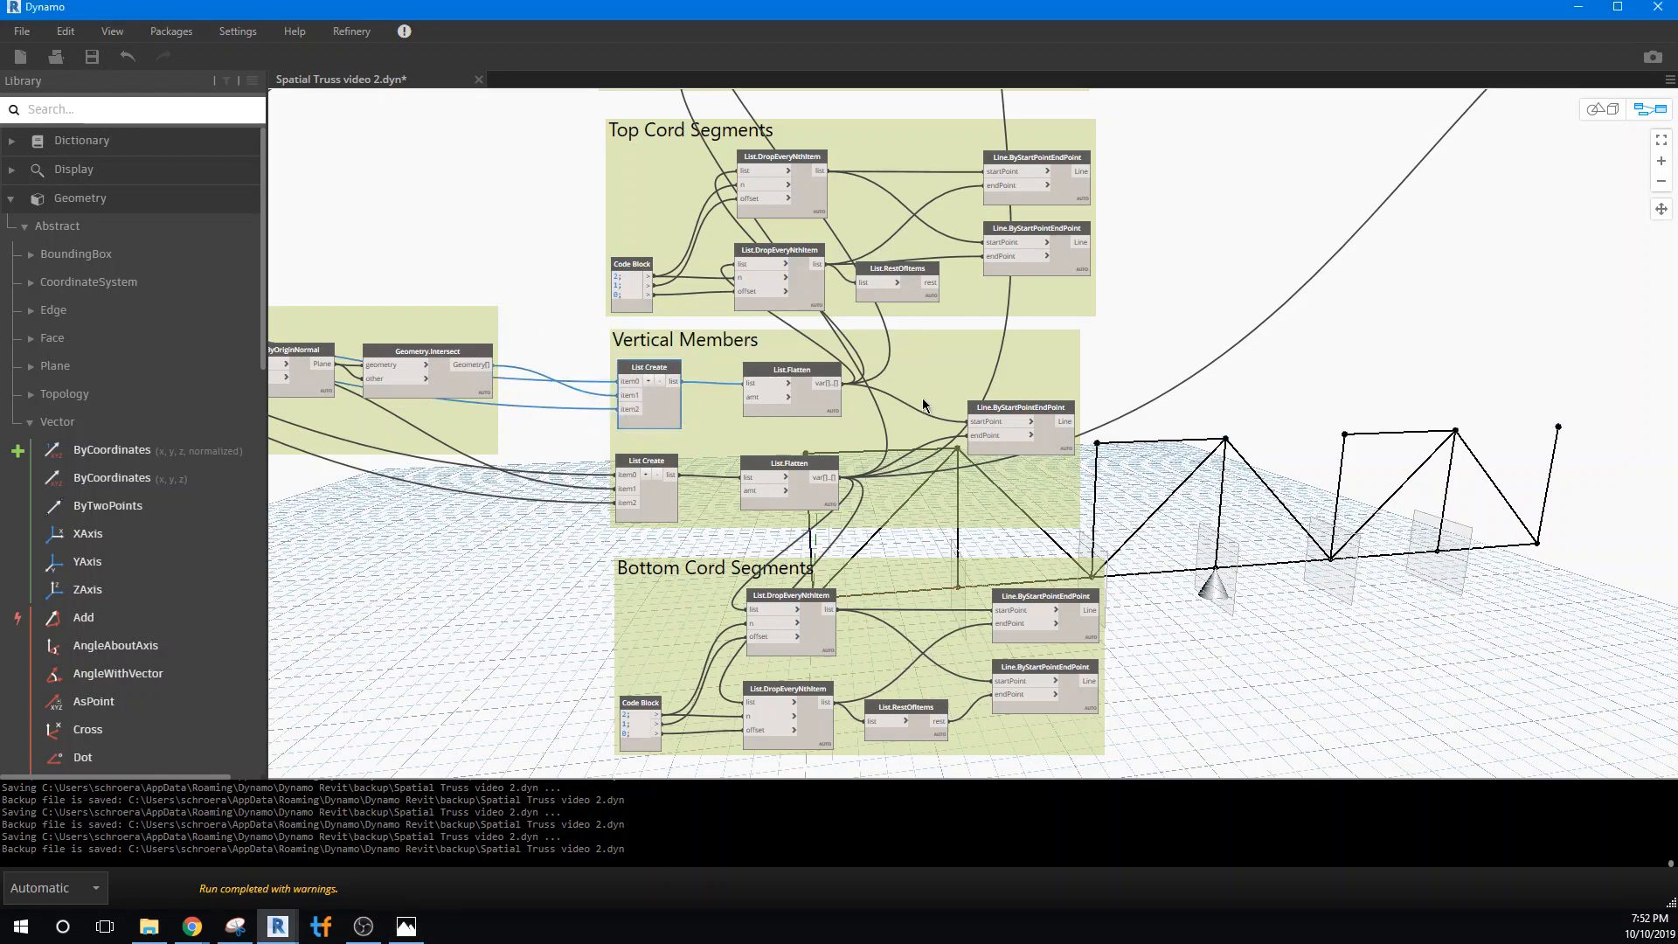
click(844, 382)
middle_drag(1421, 365, 547, 506)
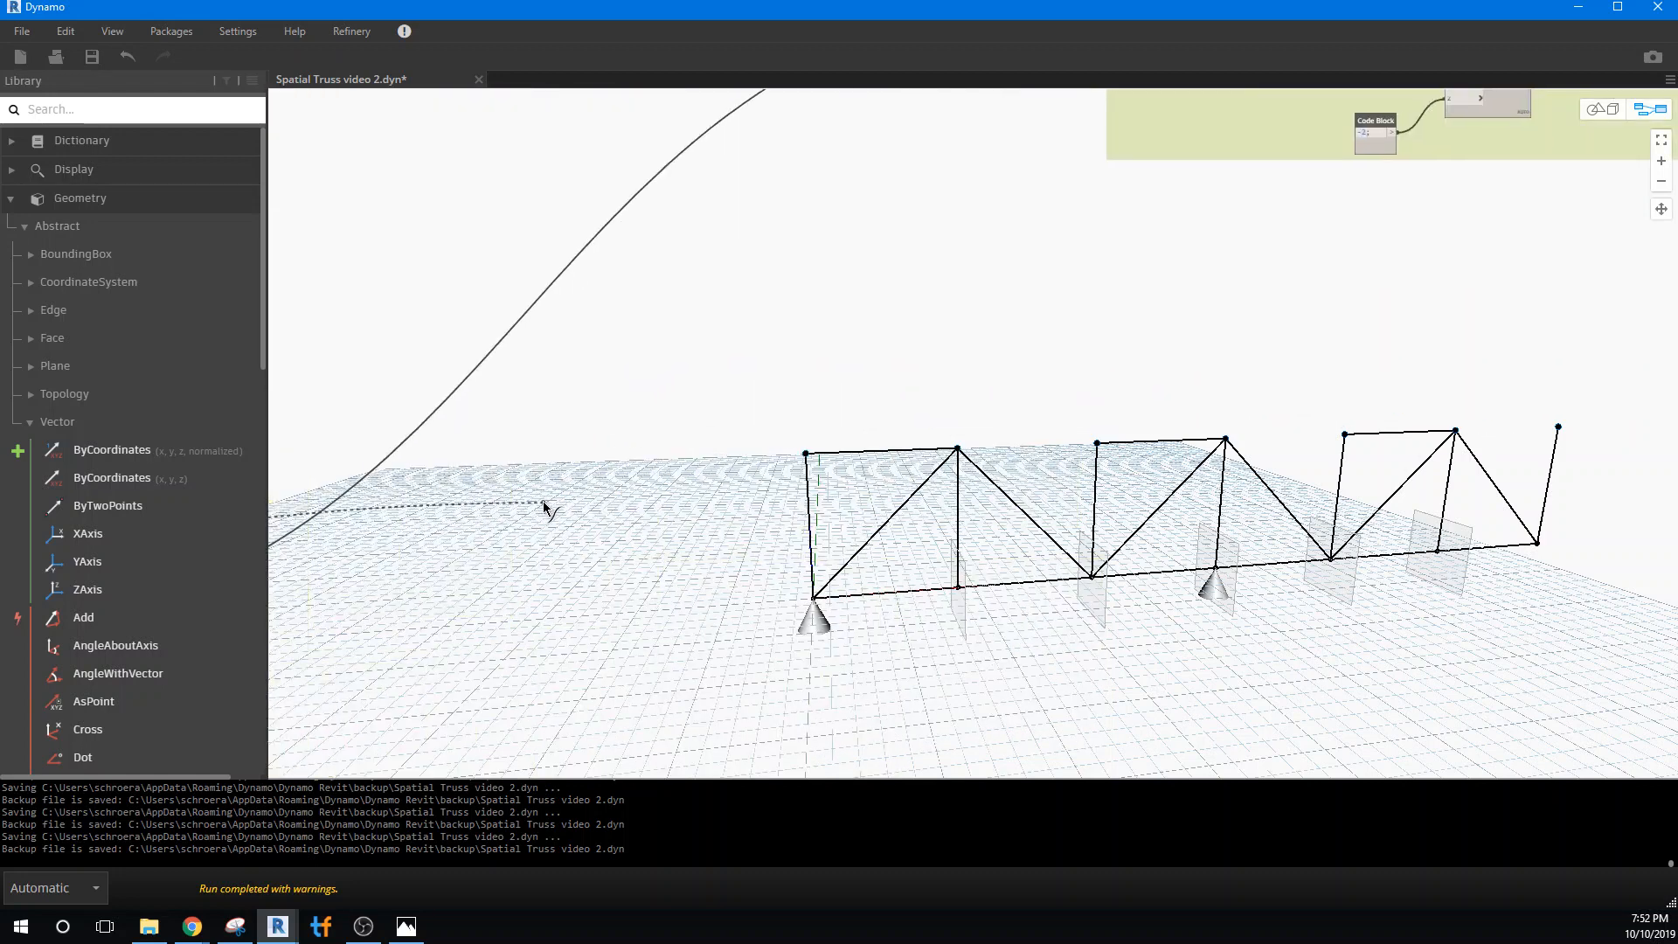
middle_drag(1090, 258, 918, 486)
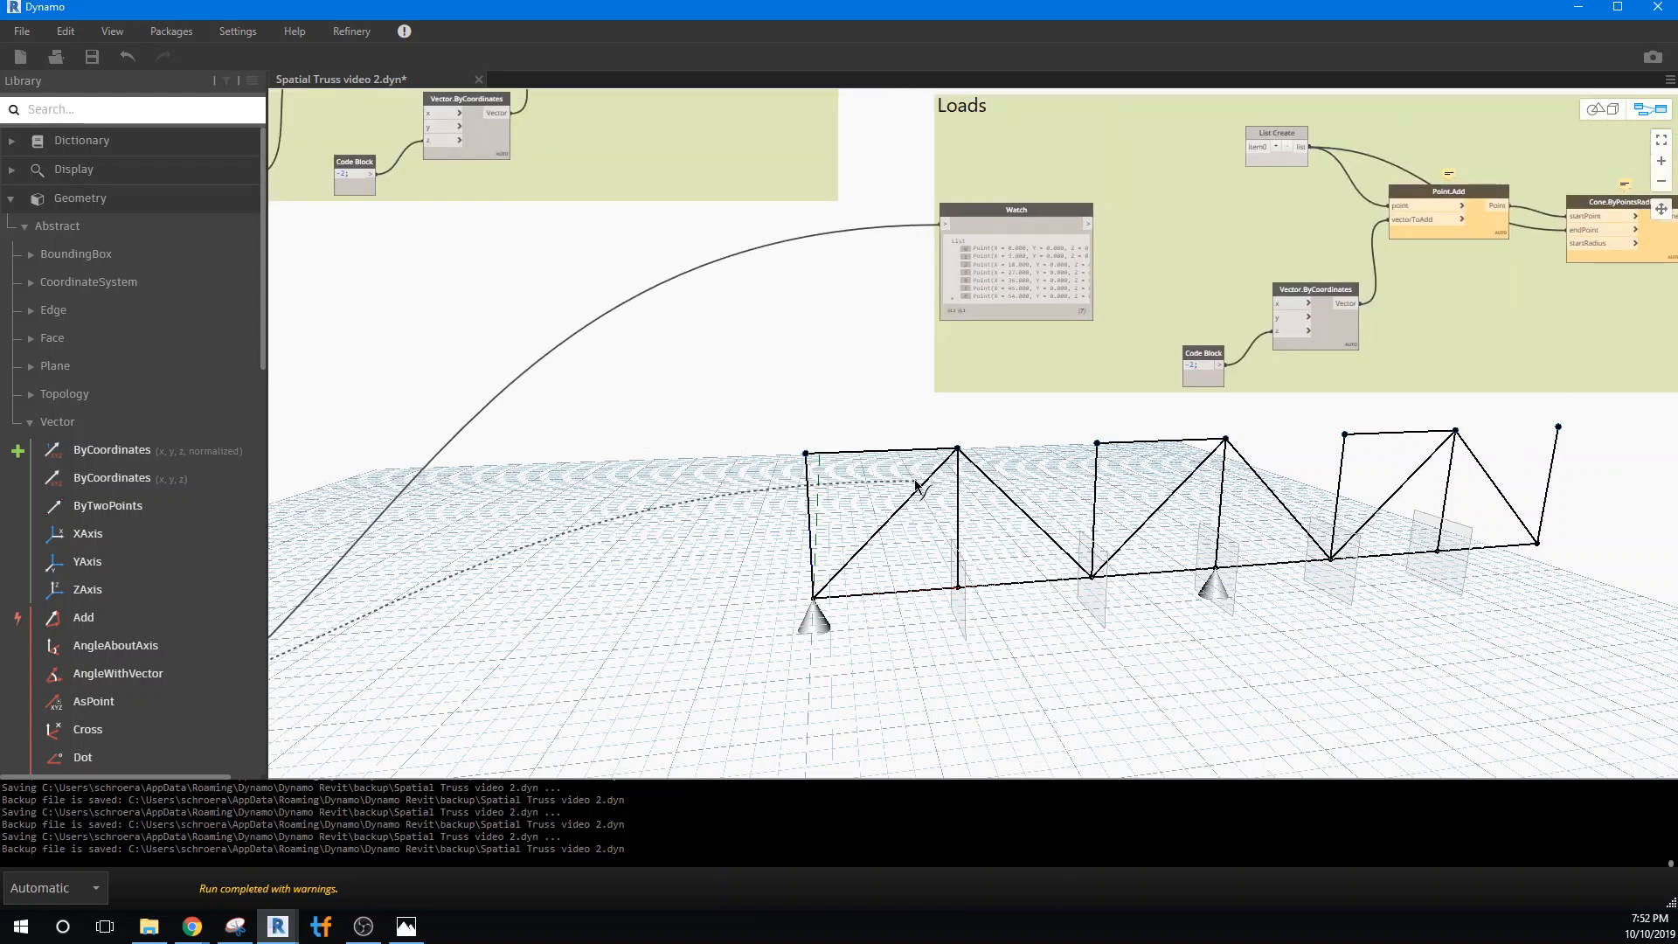
middle_drag(916, 486, 901, 437)
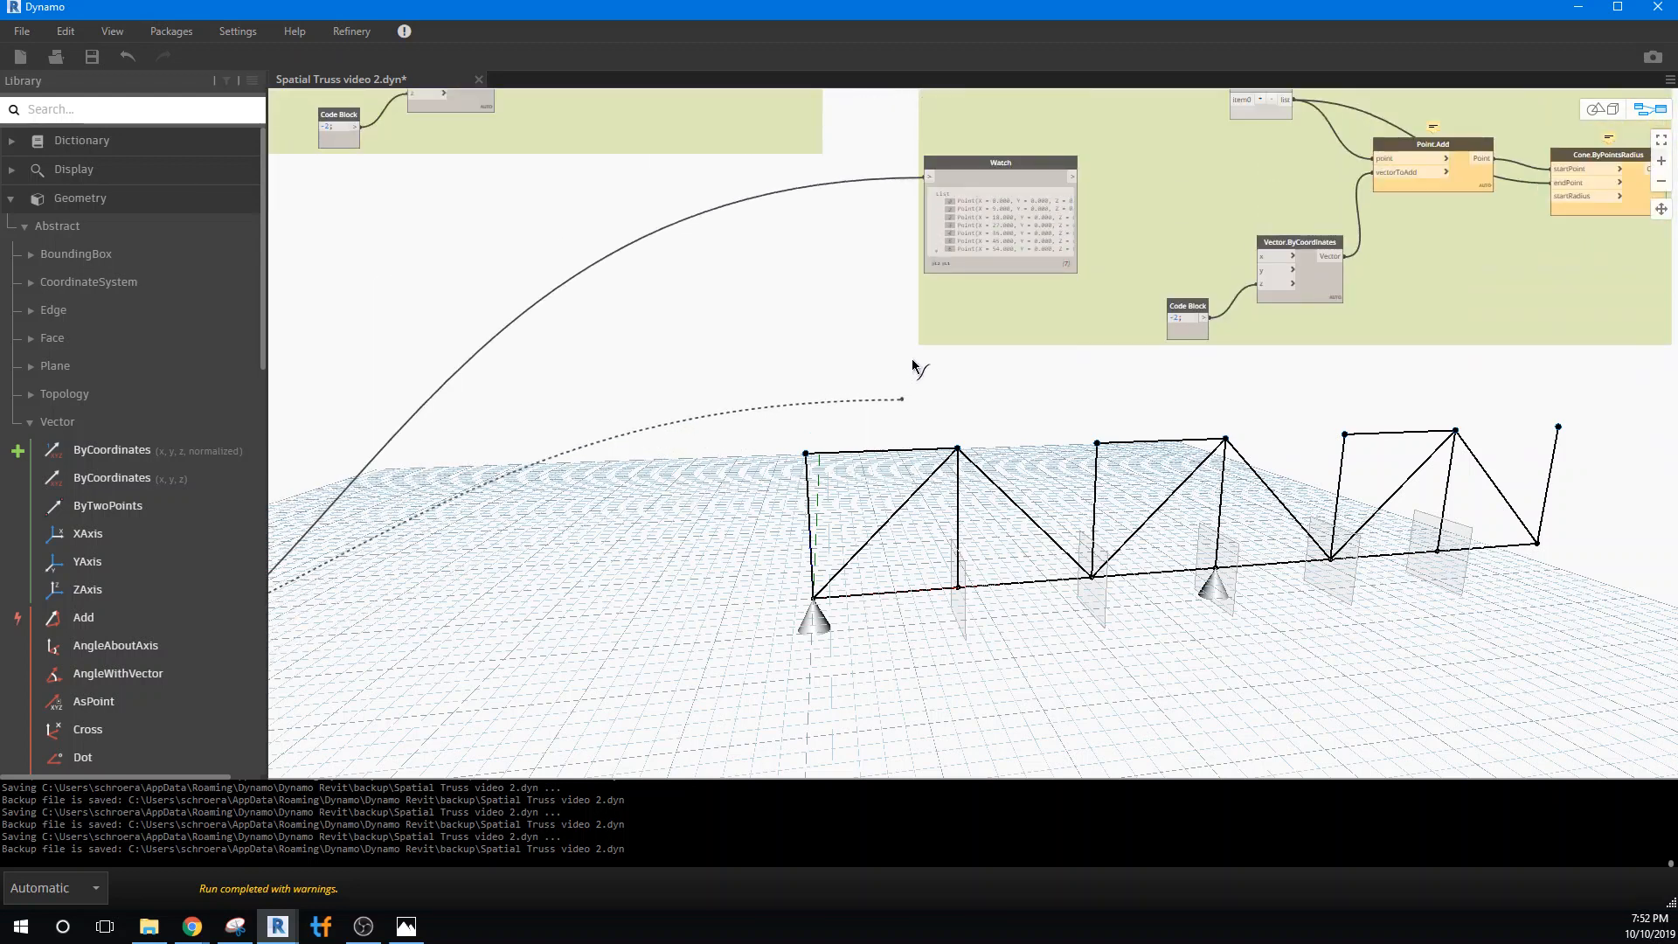
click(930, 181)
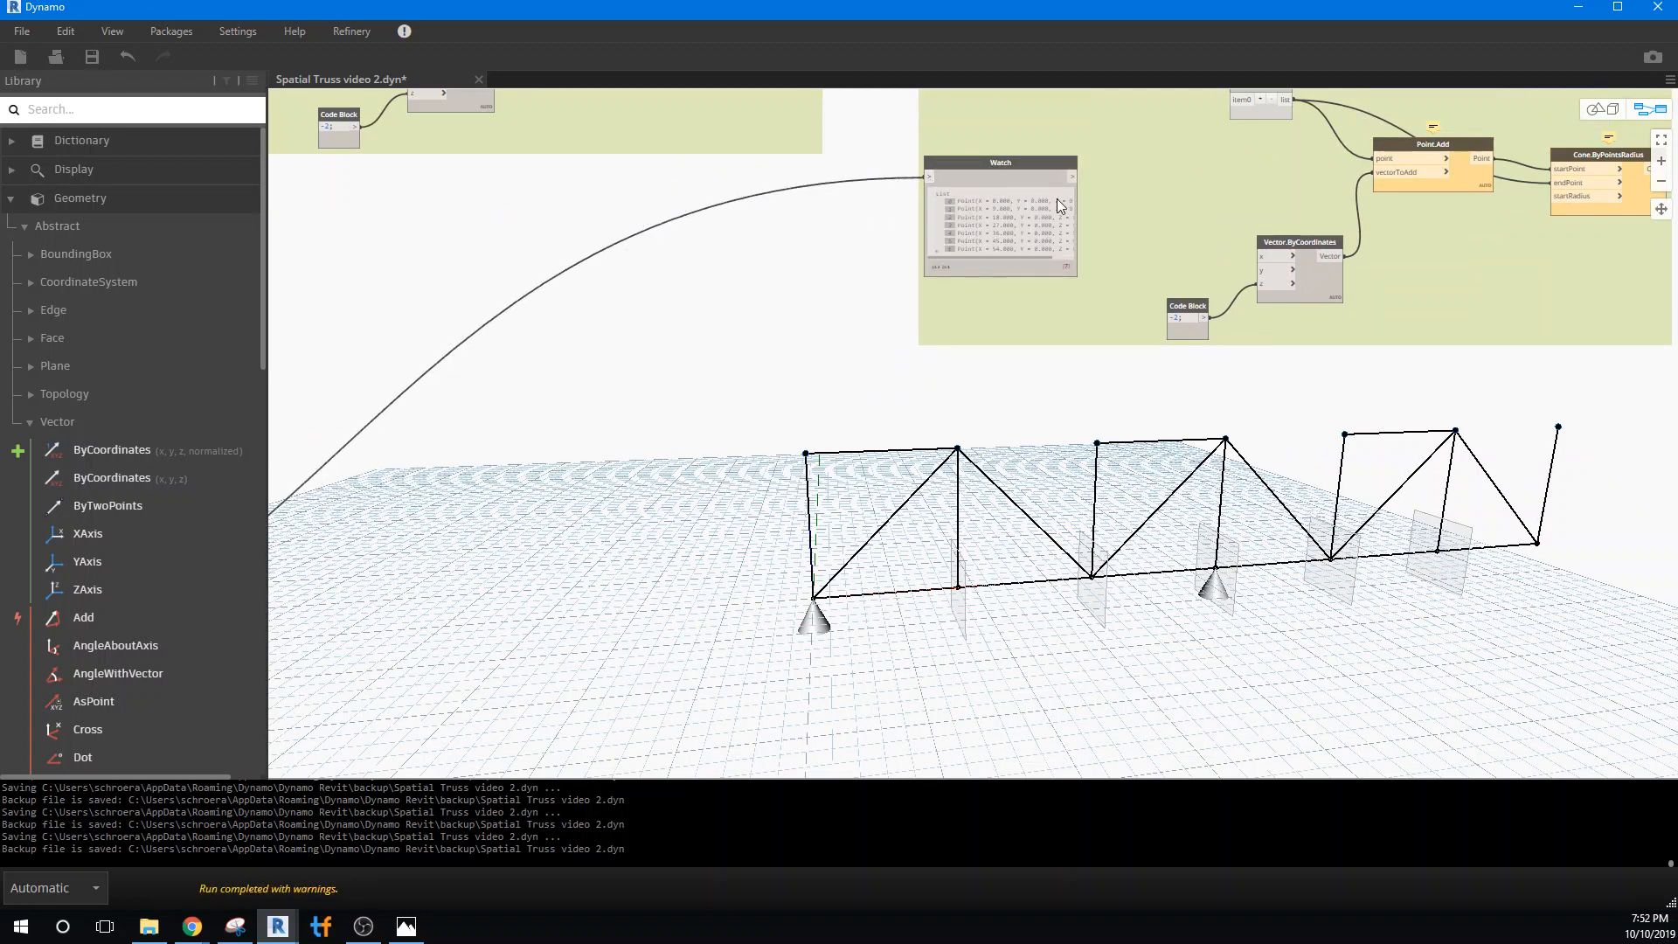
click(1074, 177)
click(1228, 100)
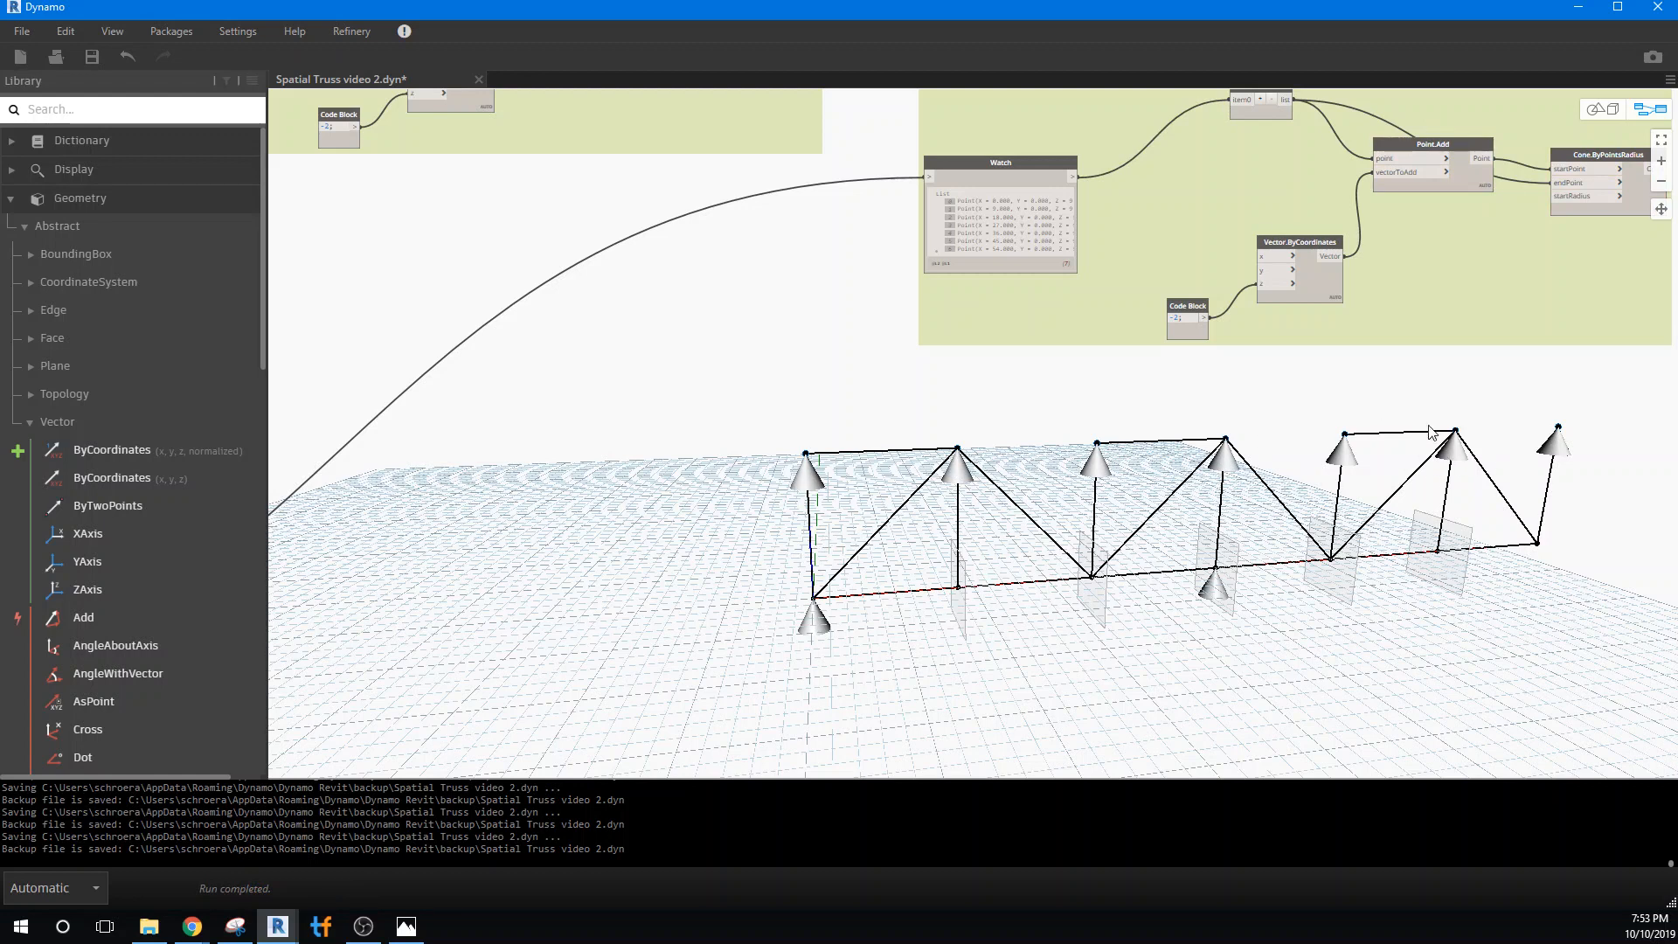
- Remove the minus sign from the Code Block value feeding the z input of the Loads Vector.ByCoordinates node
double_click(1173, 319)
click(1125, 384)
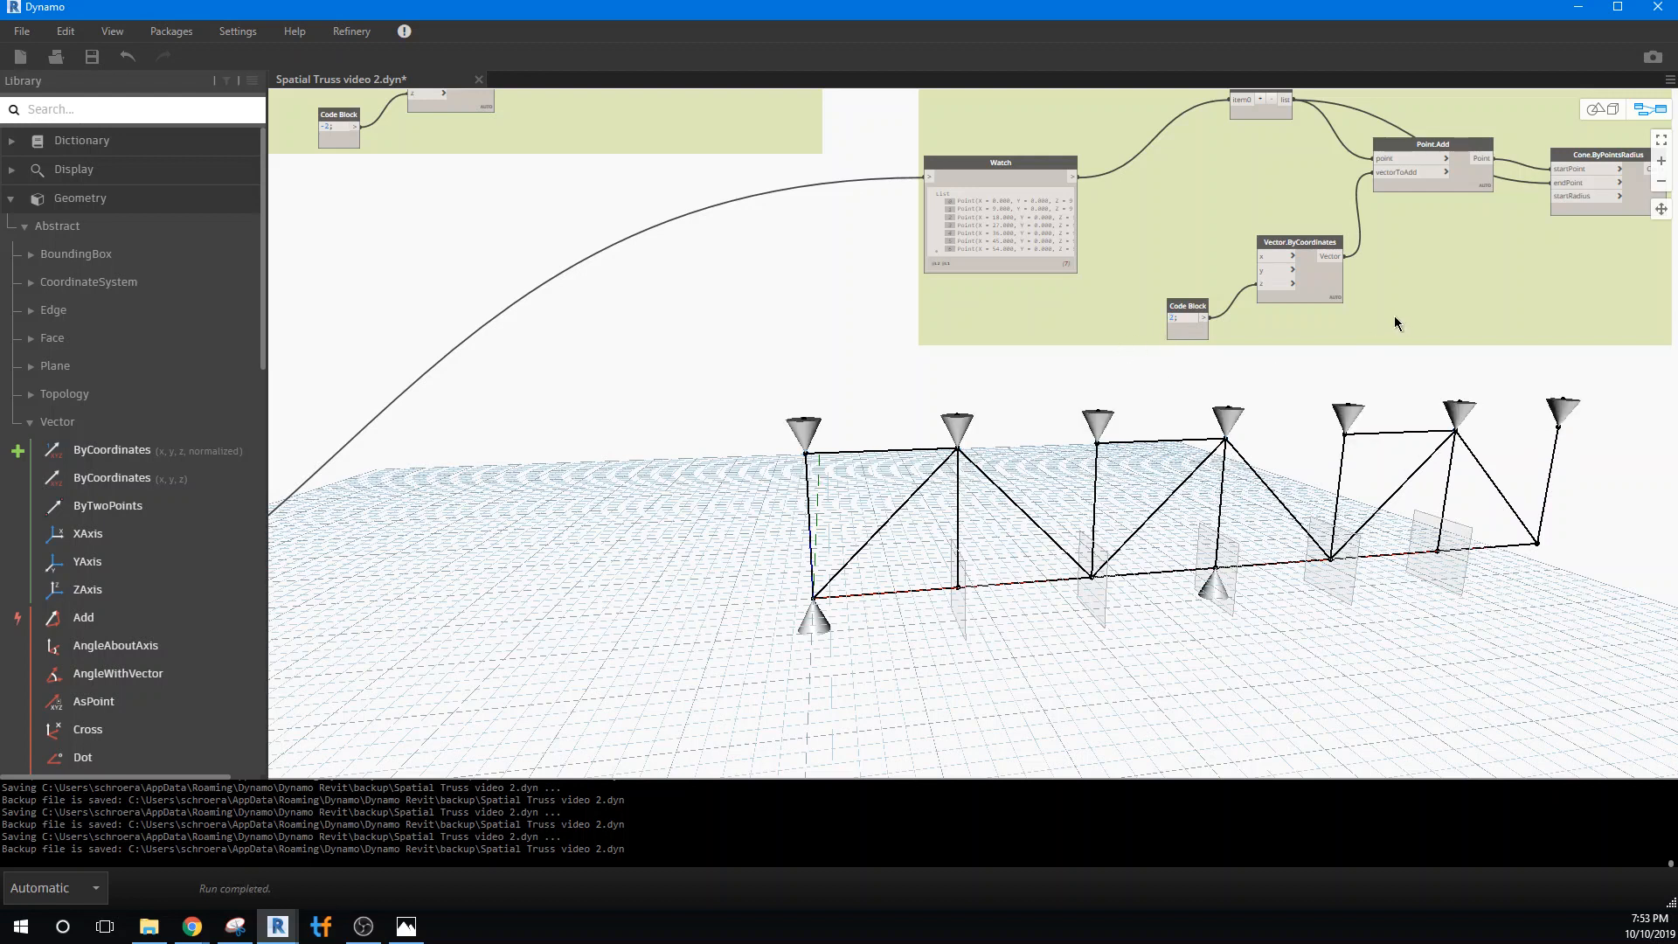
middle_drag(1393, 316, 1187, 337)
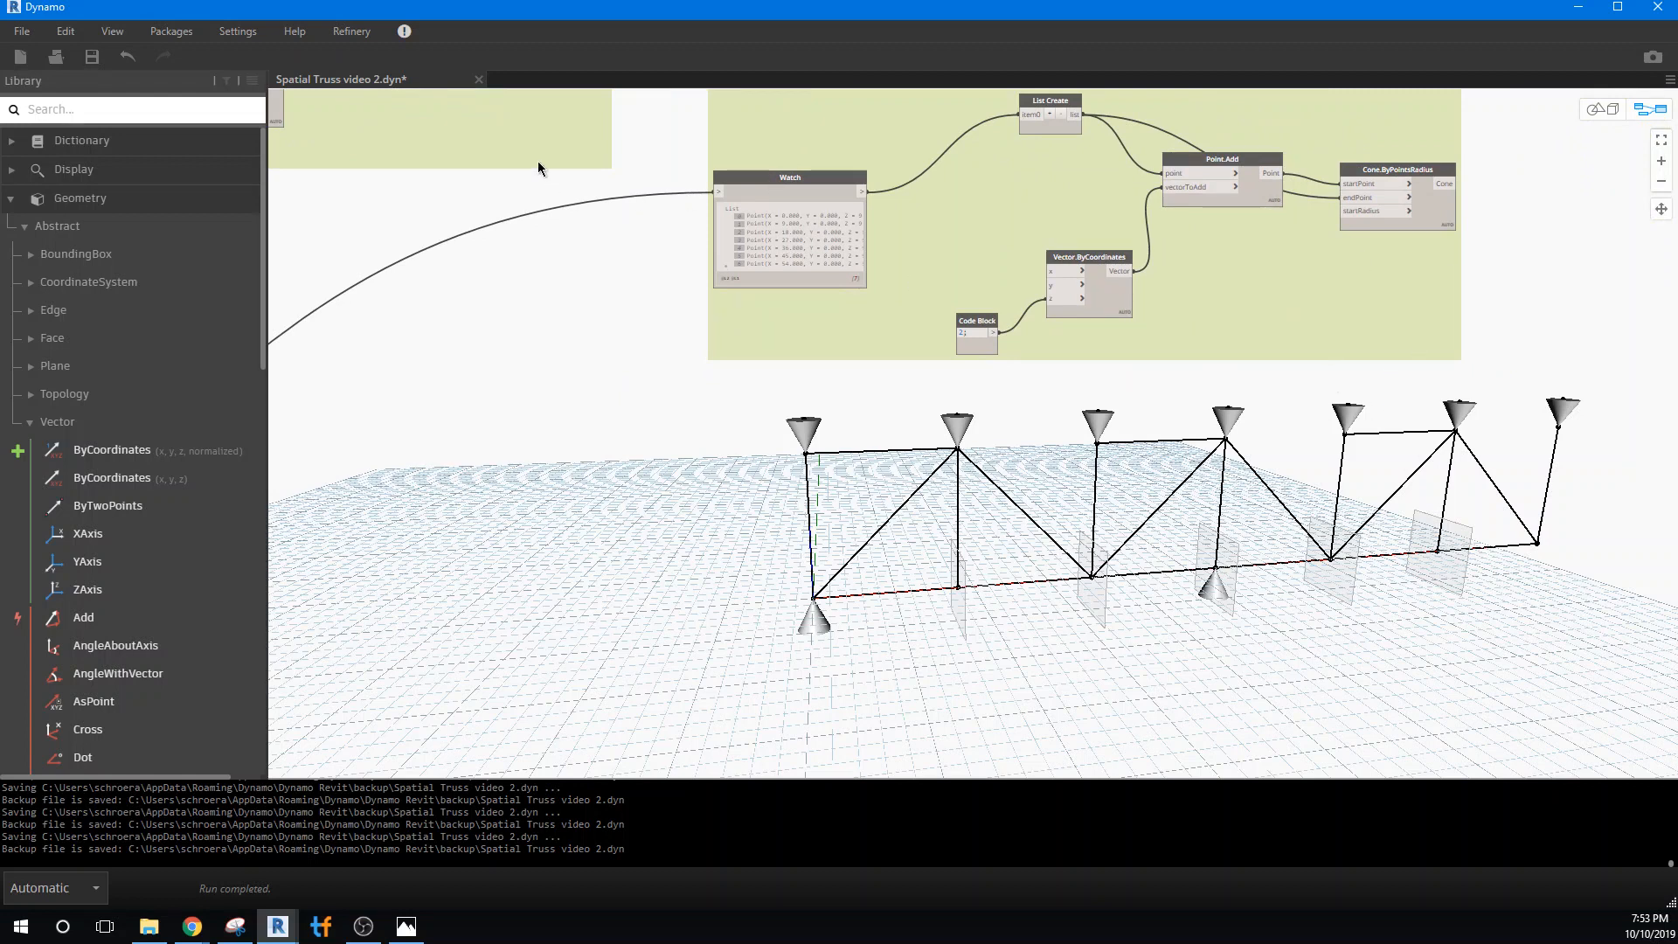
right_click(1236, 255)
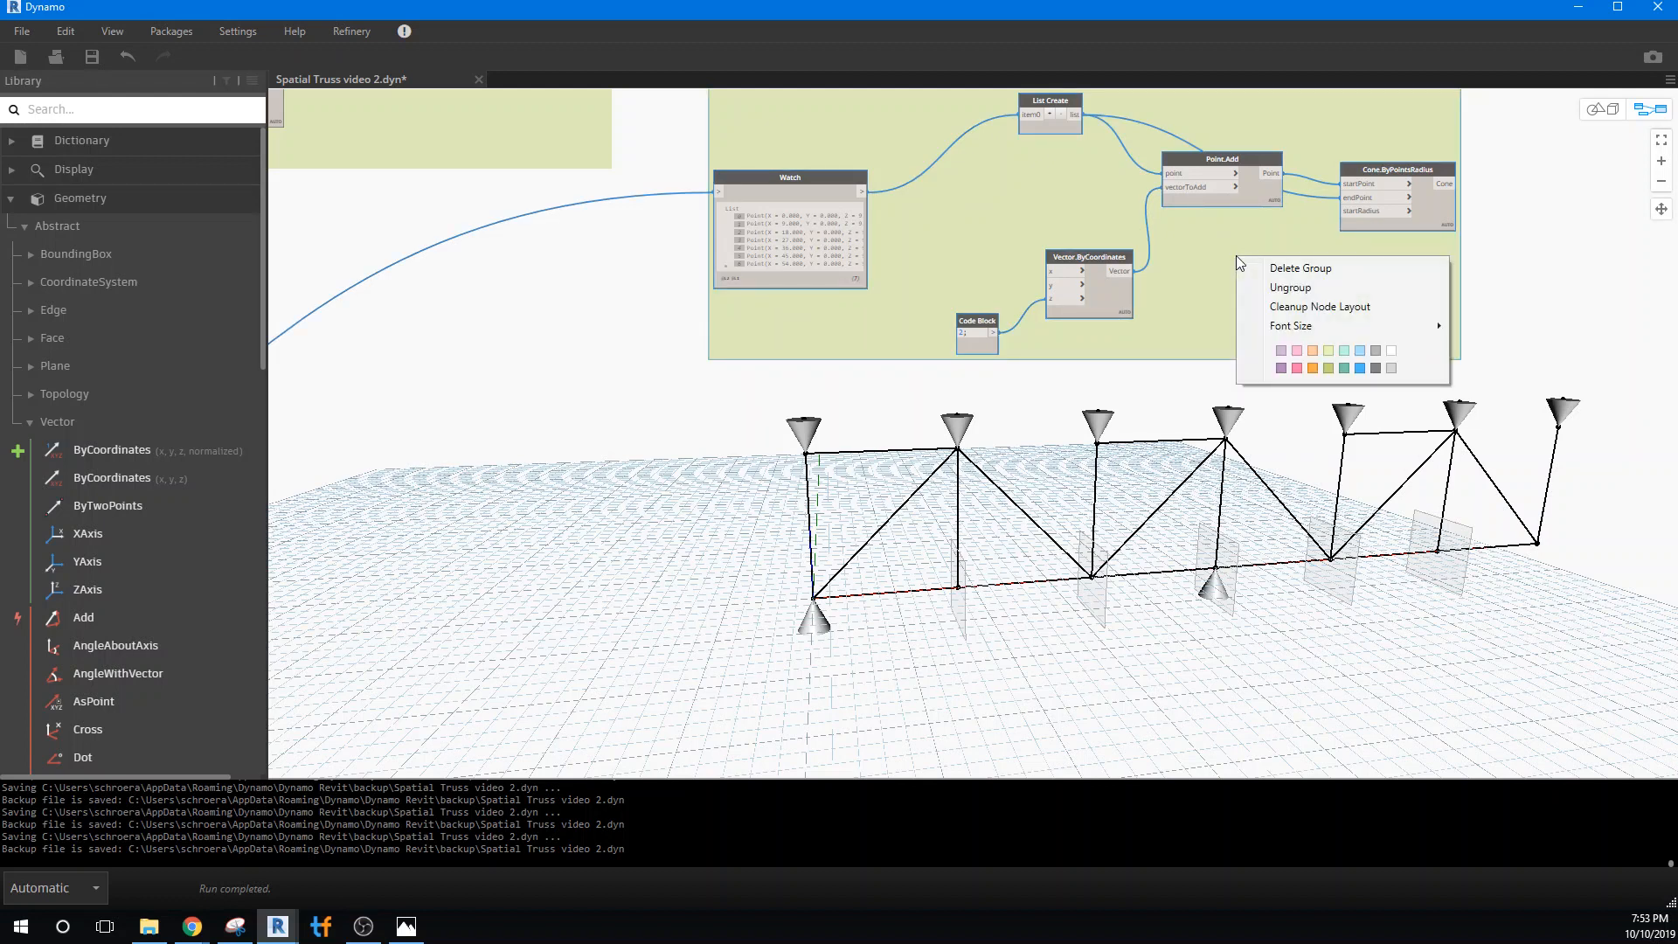
click(1224, 260)
right_click(1224, 260)
click(1224, 261)
right_click(1224, 261)
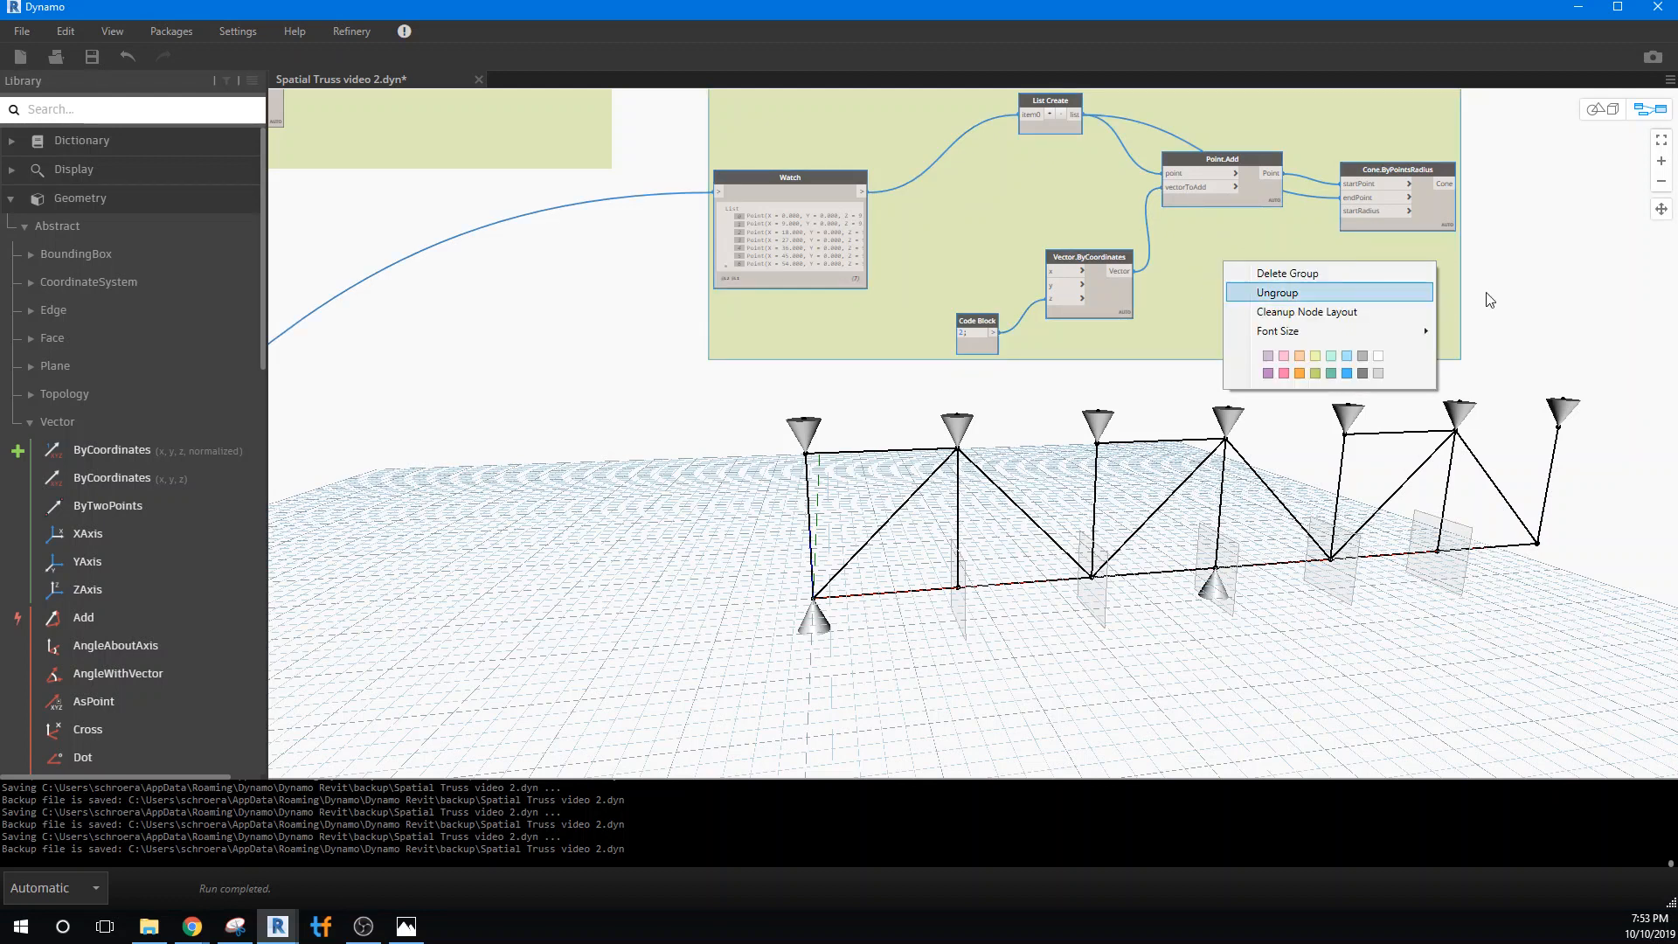
- Add a Code Block with the value 0.5 near the Loads cone node and wire it to Cone.ByPointsRadius startRadius
right_click(1493, 291)
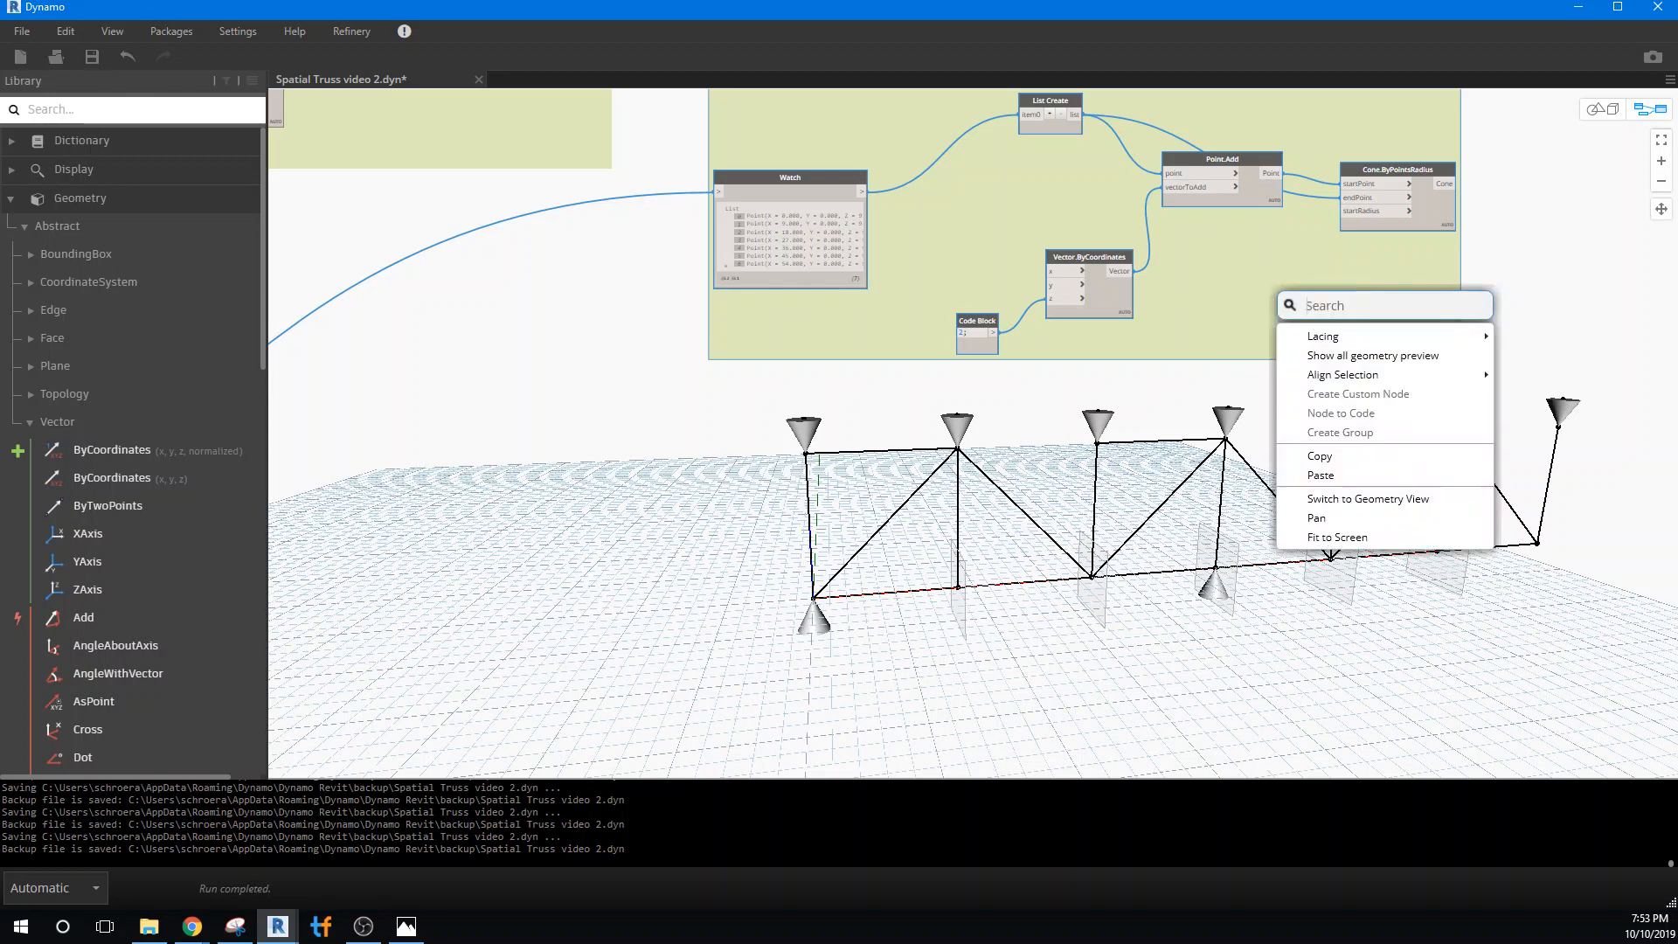
text(code)
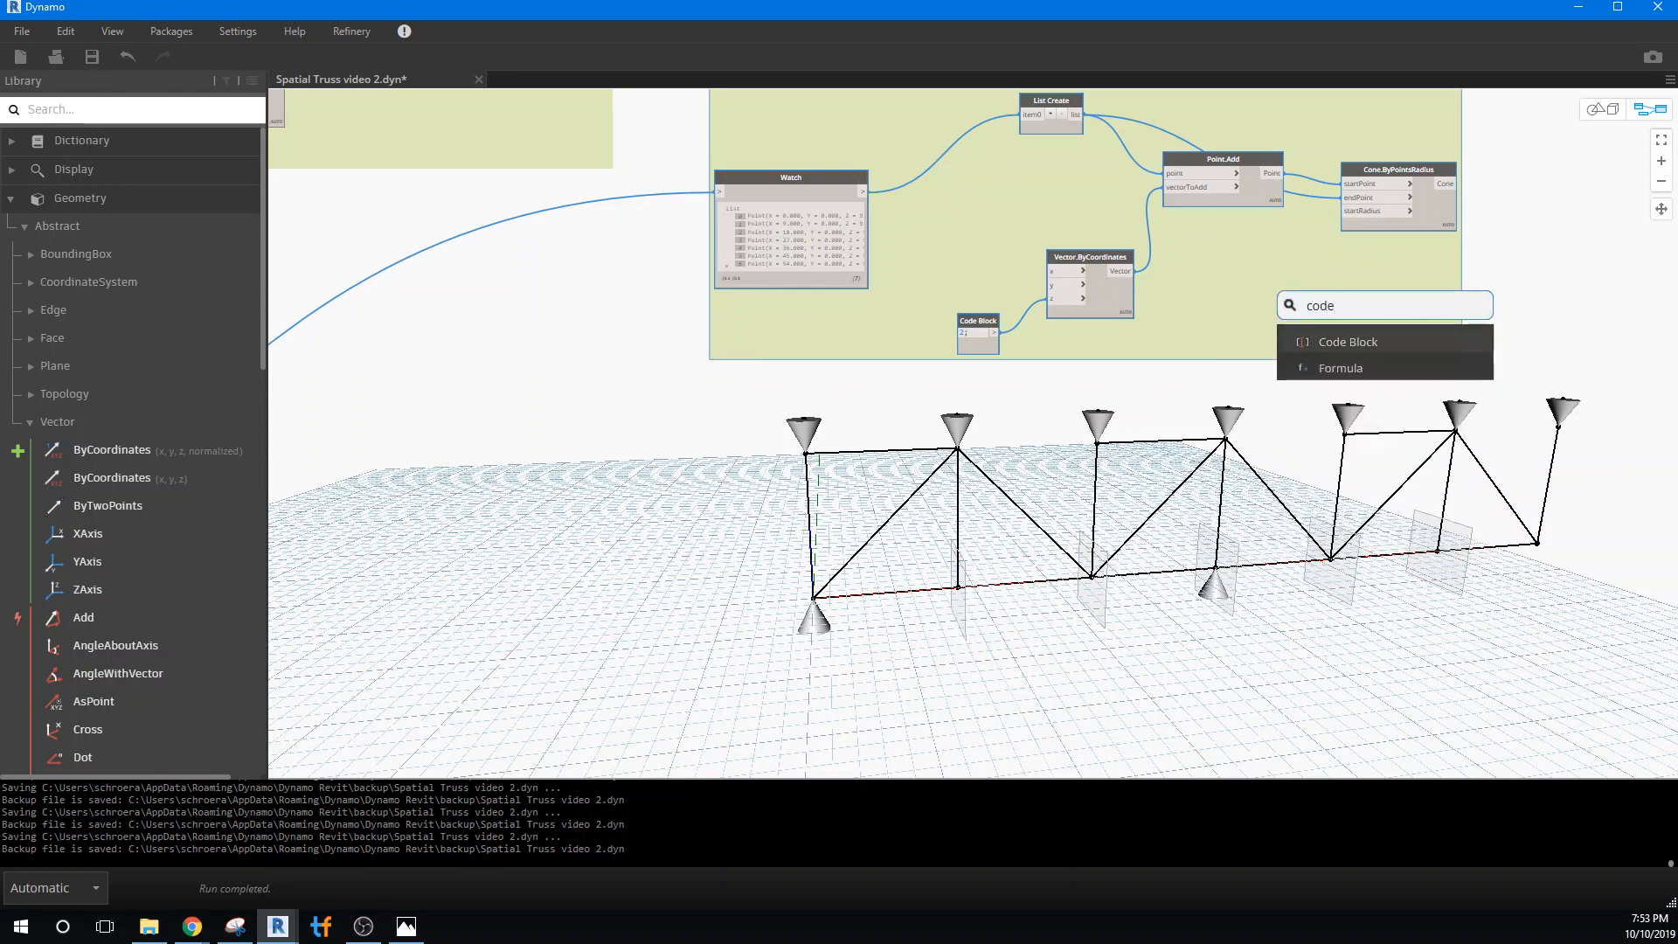
click(1405, 342)
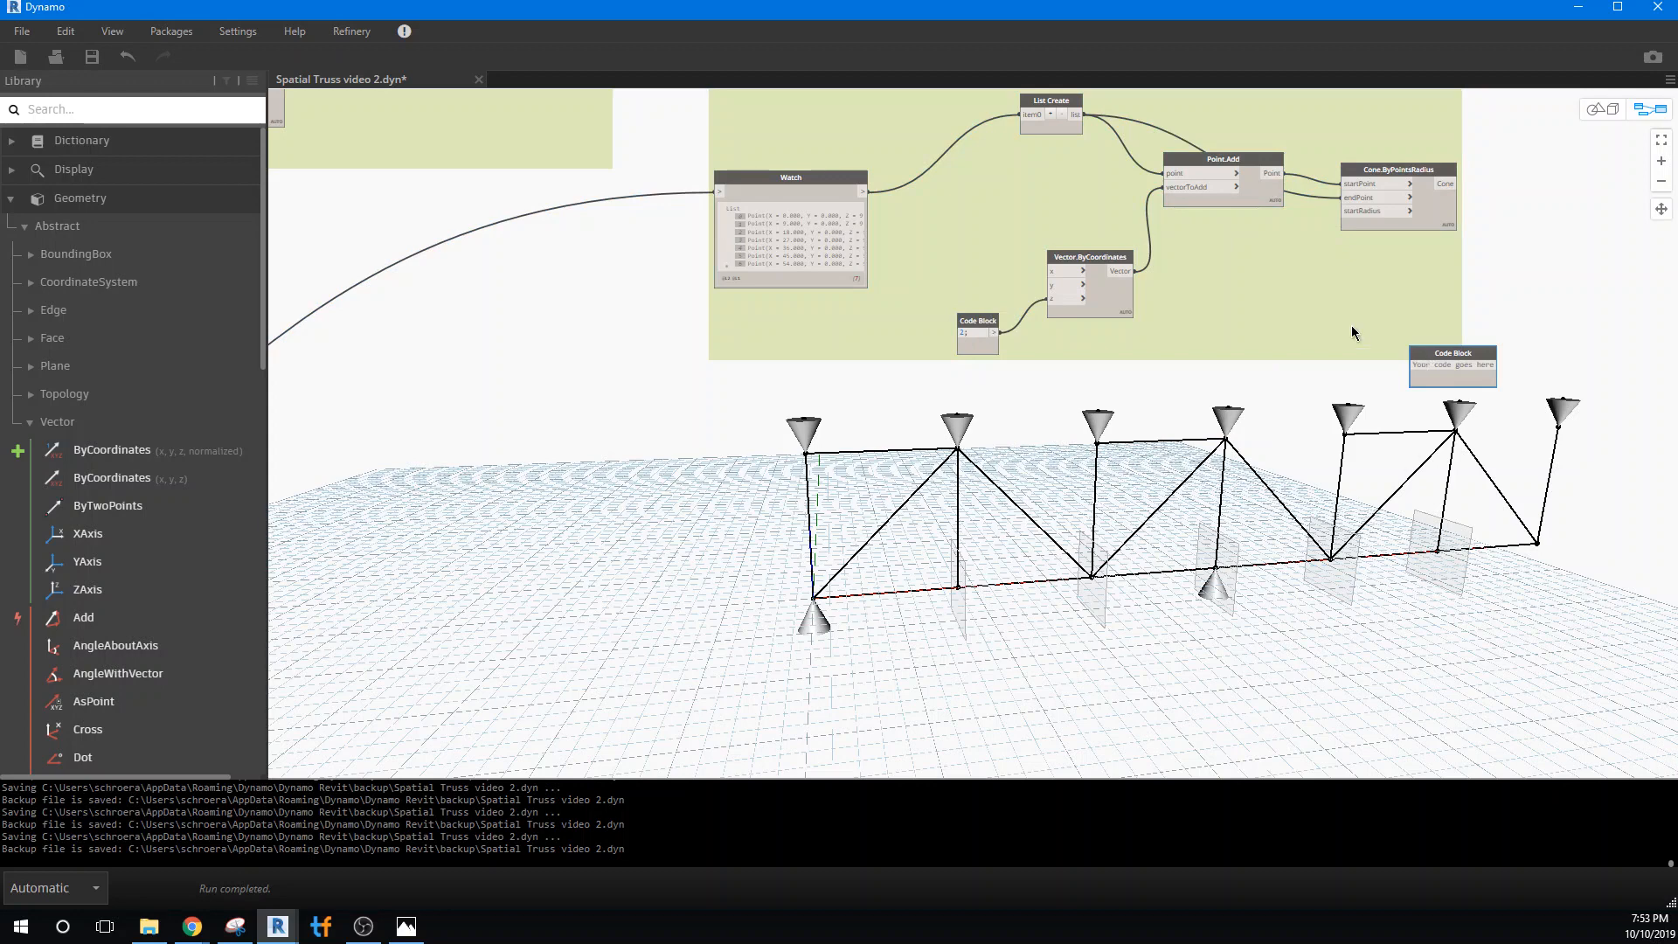
drag(1425, 354, 1236, 254)
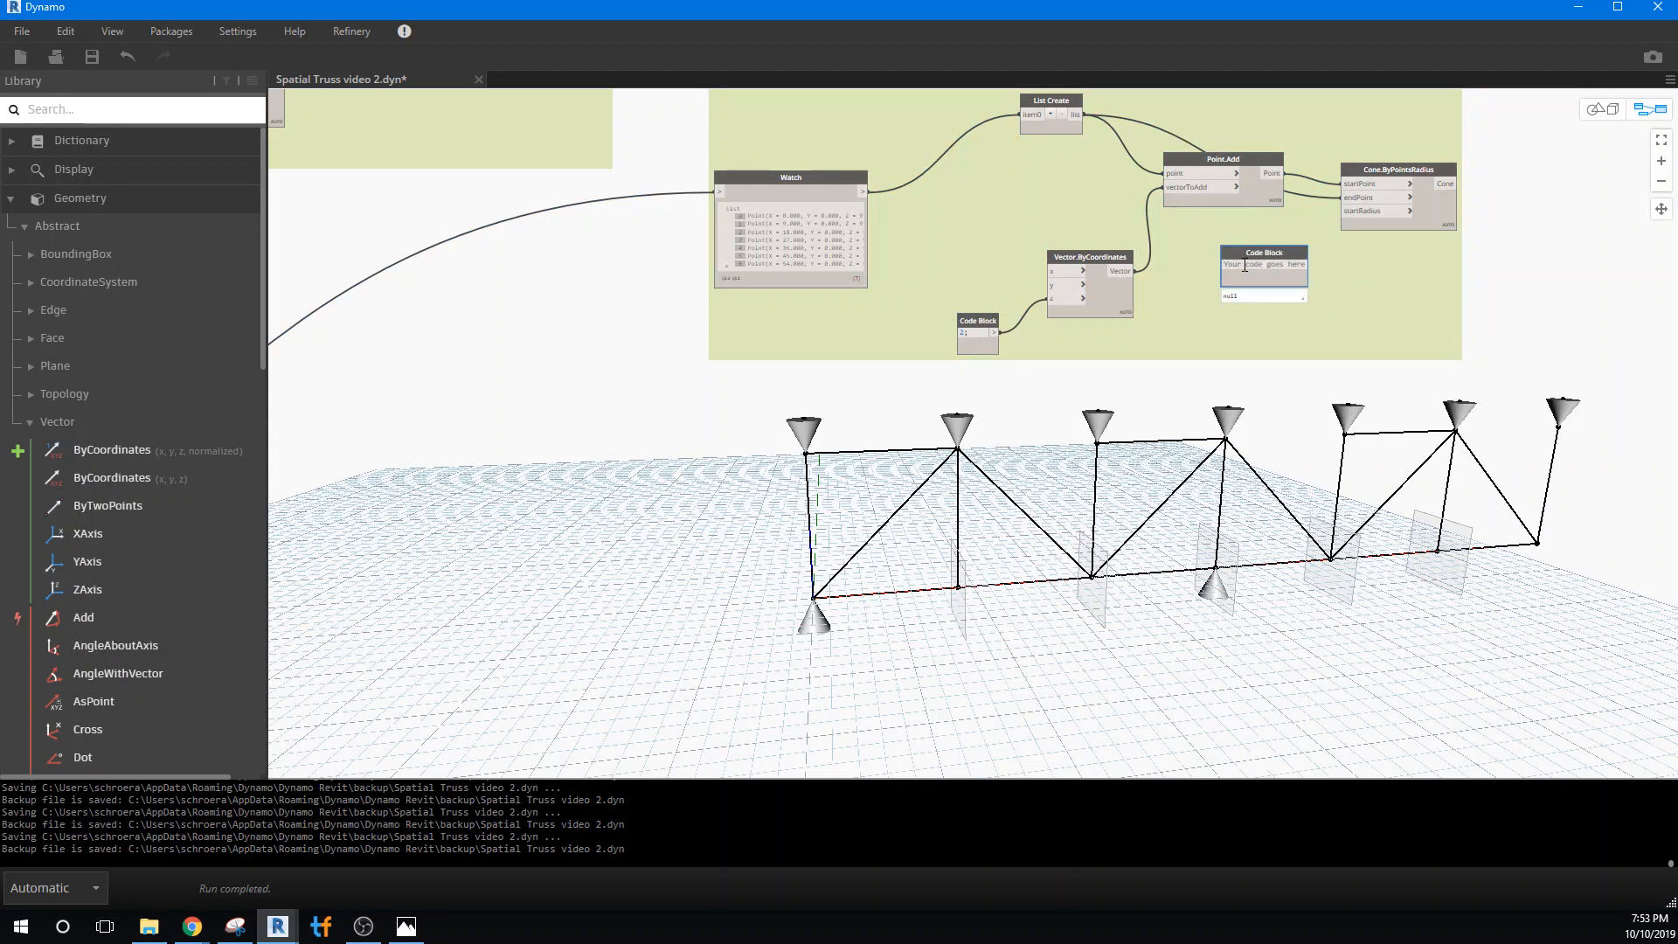
click(1245, 265)
text(0.5)
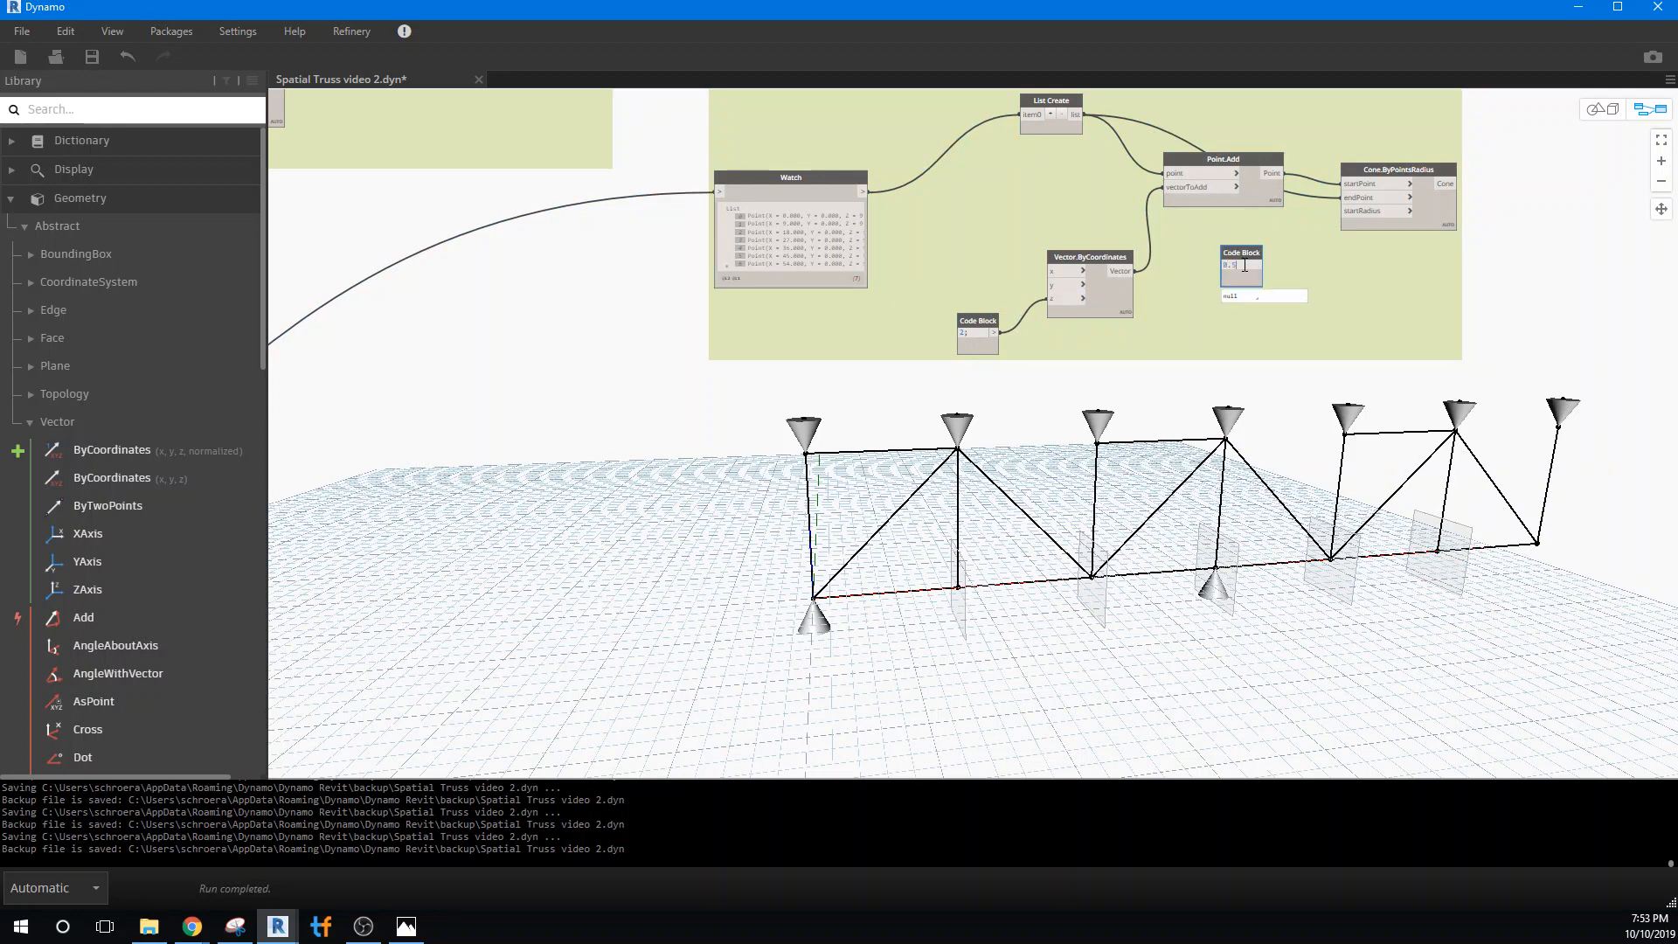
click(1243, 295)
drag(1257, 261, 1345, 212)
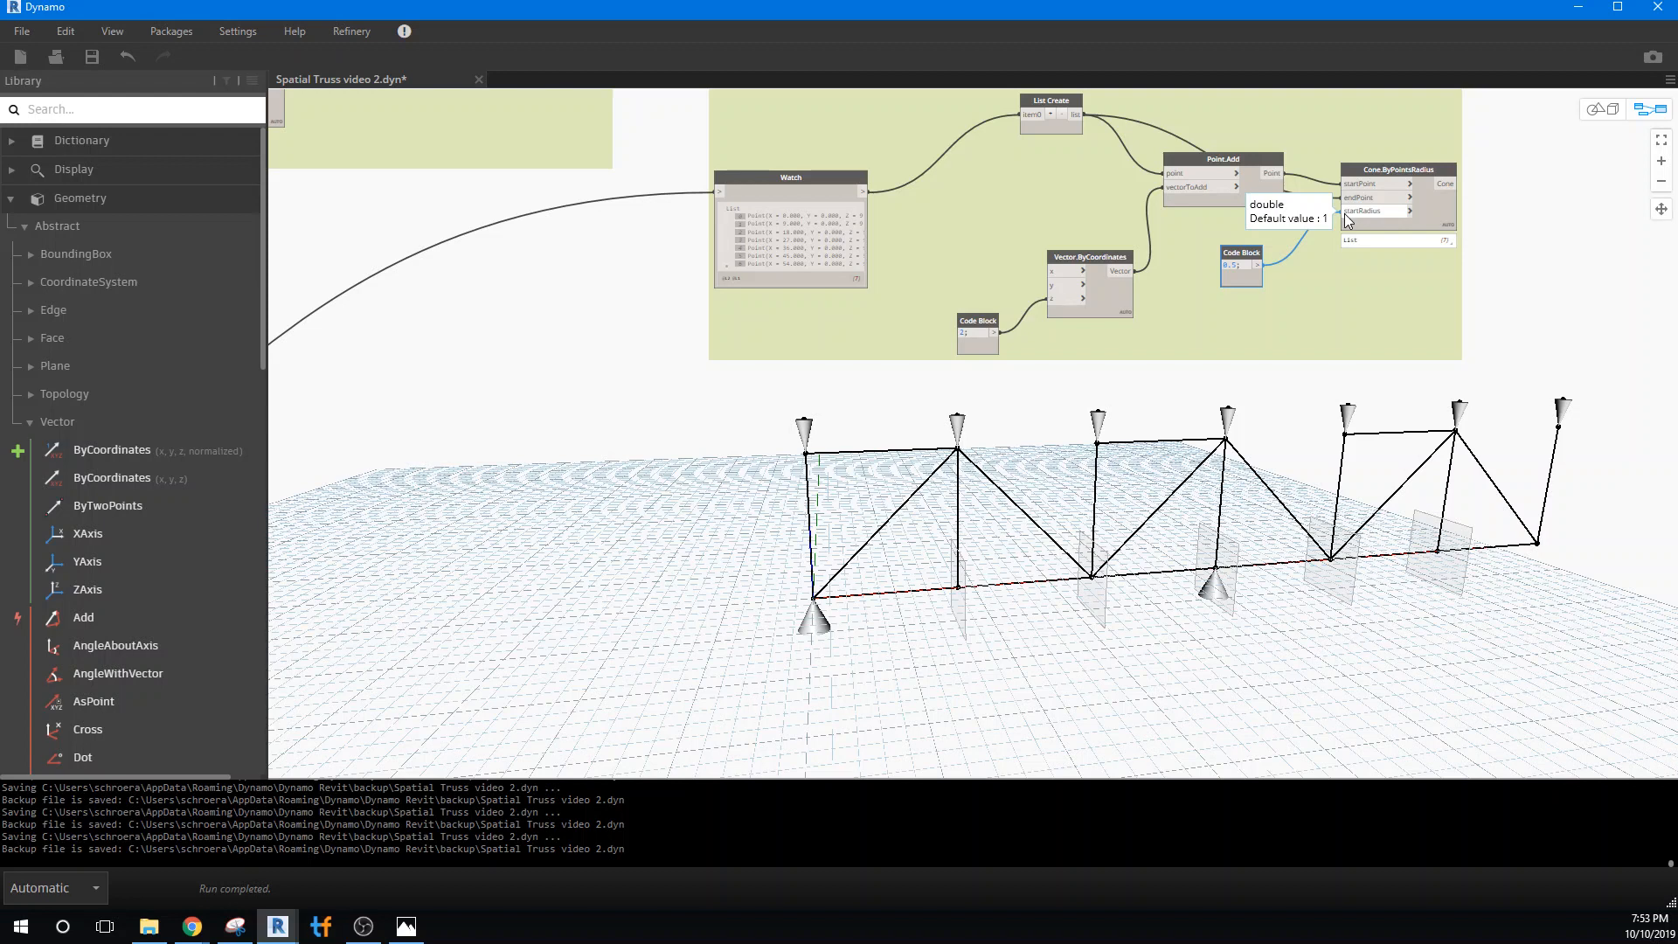
- Turn off the geometry preview of the Point.Add node in the Loads group
right_click(1213, 157)
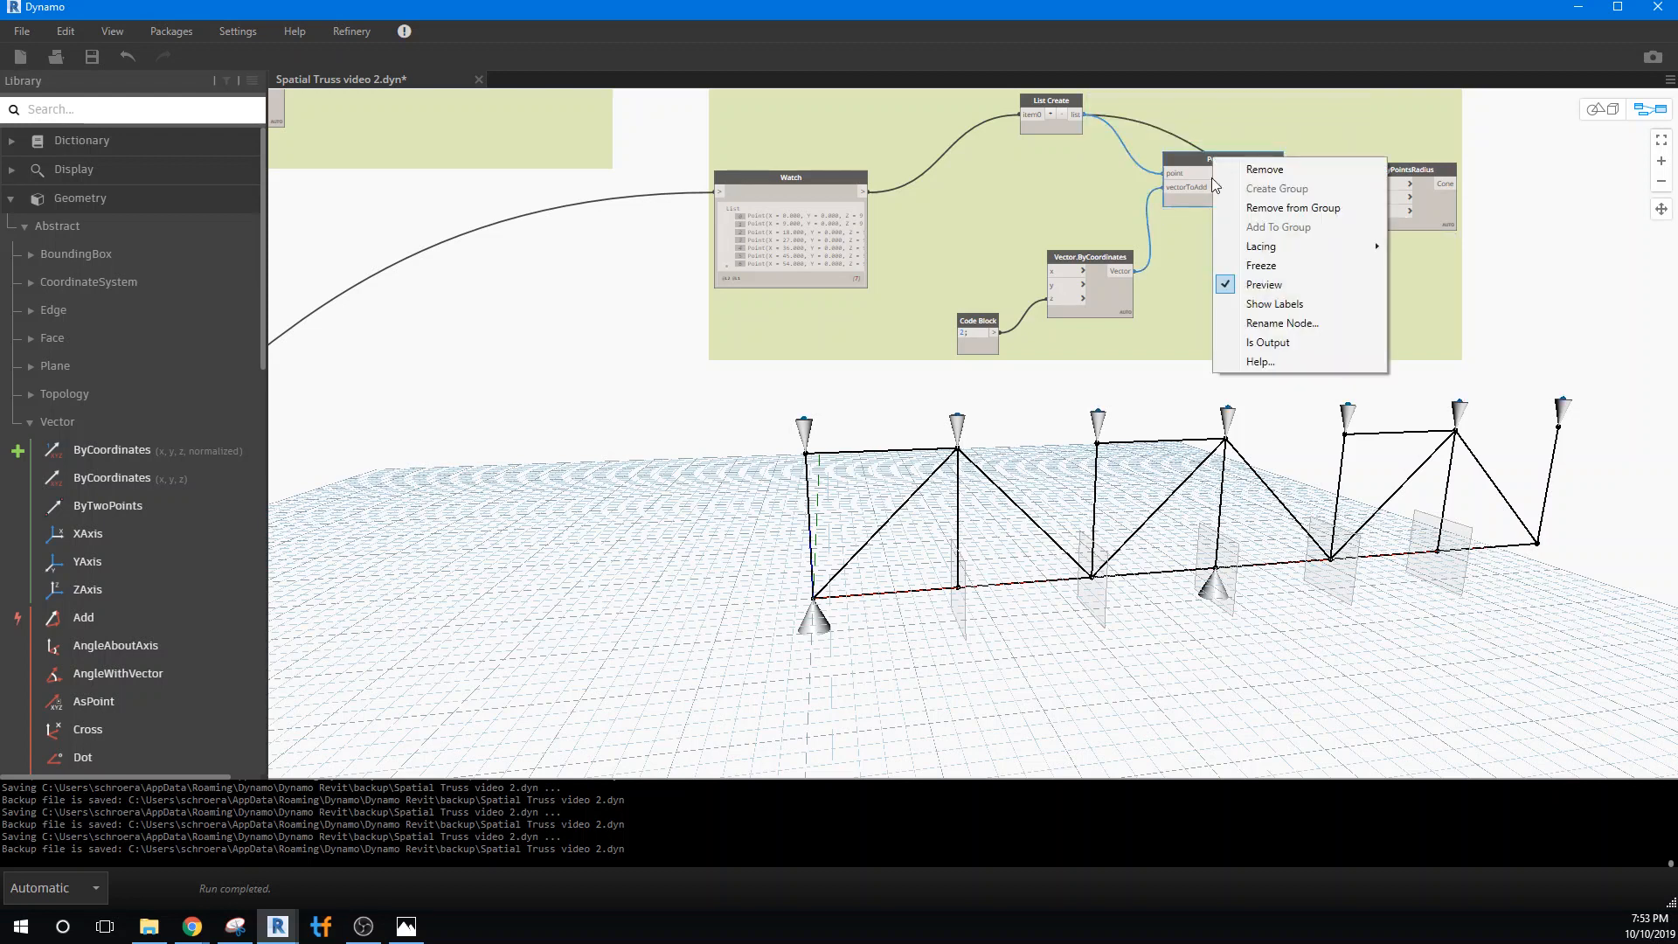
click(1228, 286)
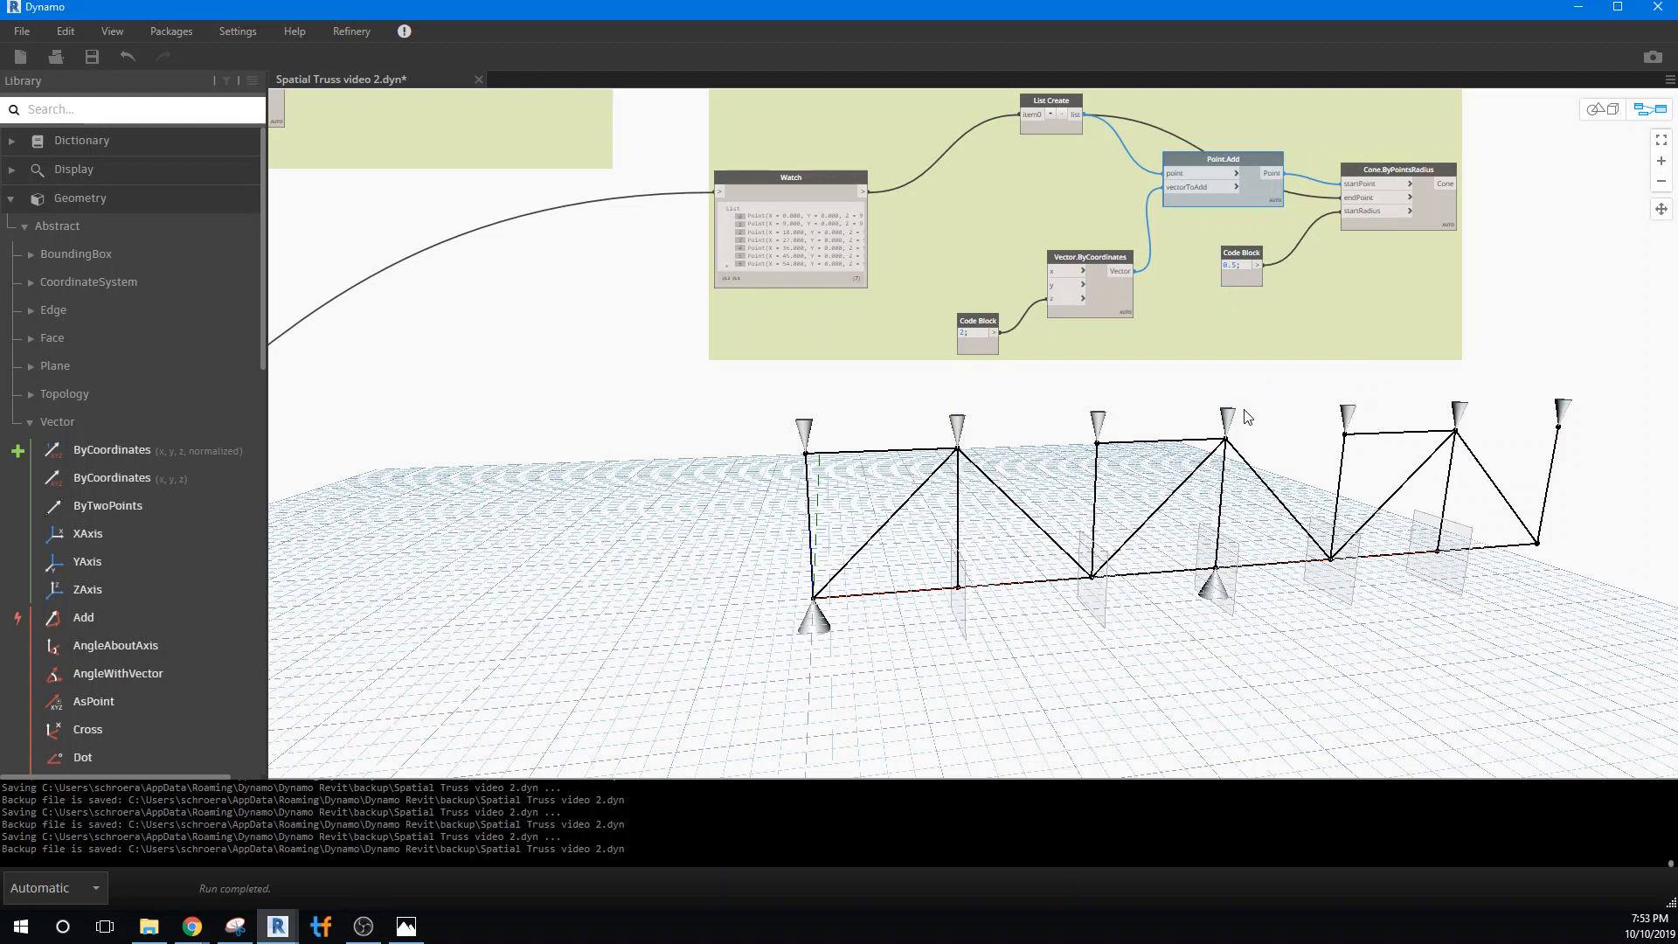
right_click(1207, 158)
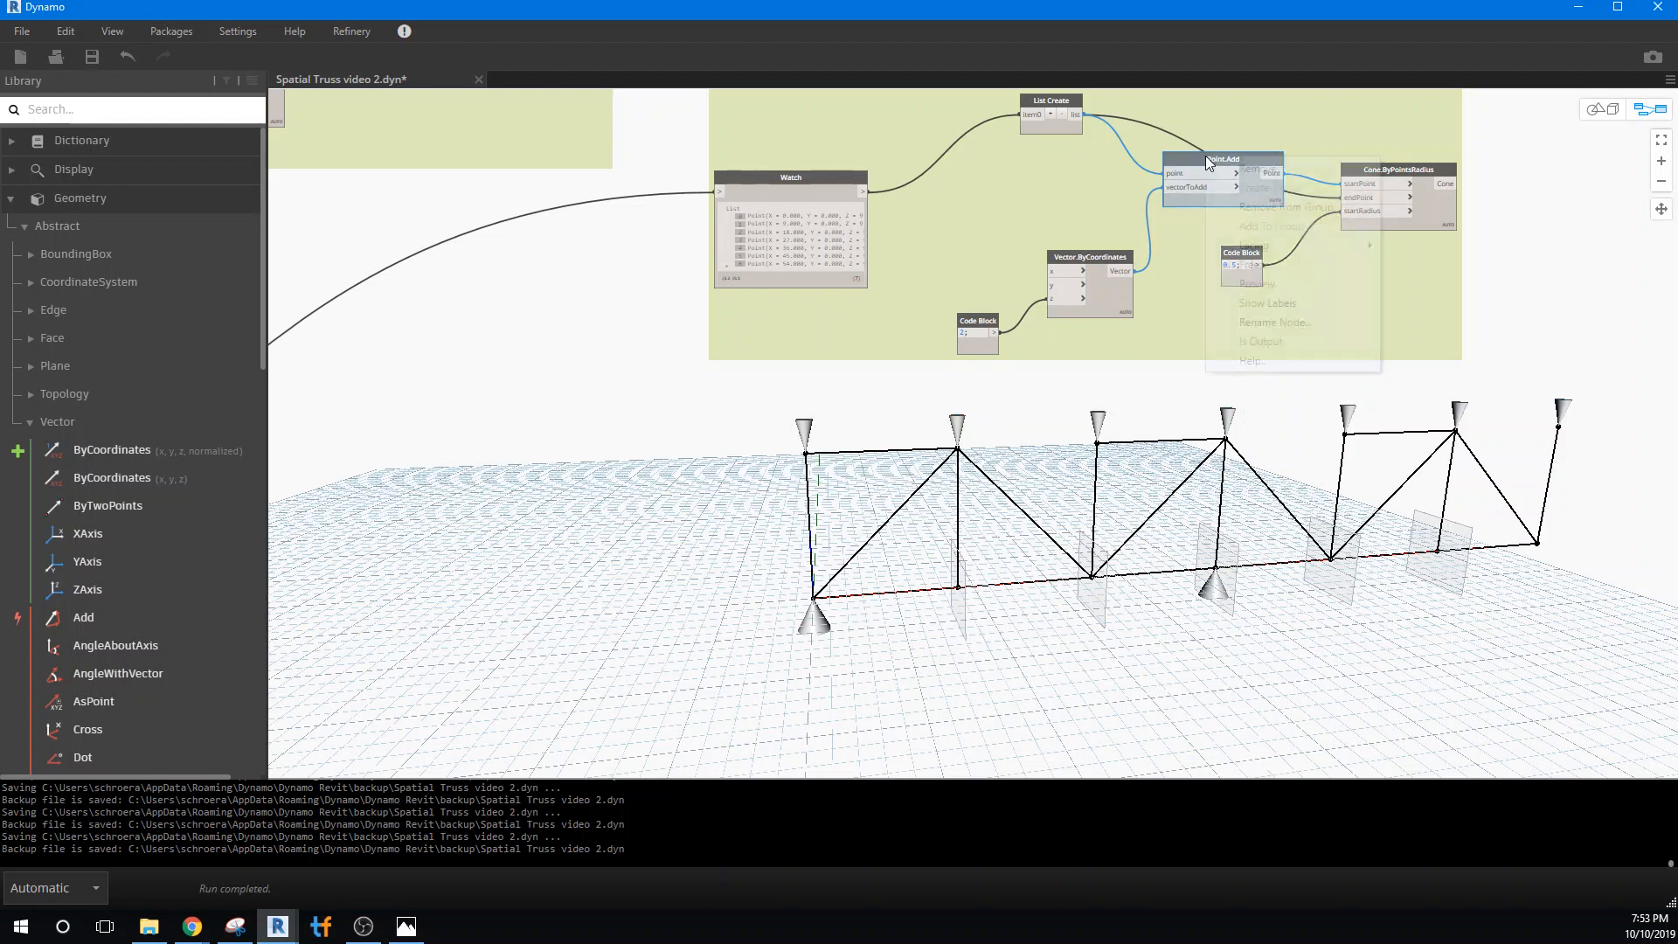
click(1248, 286)
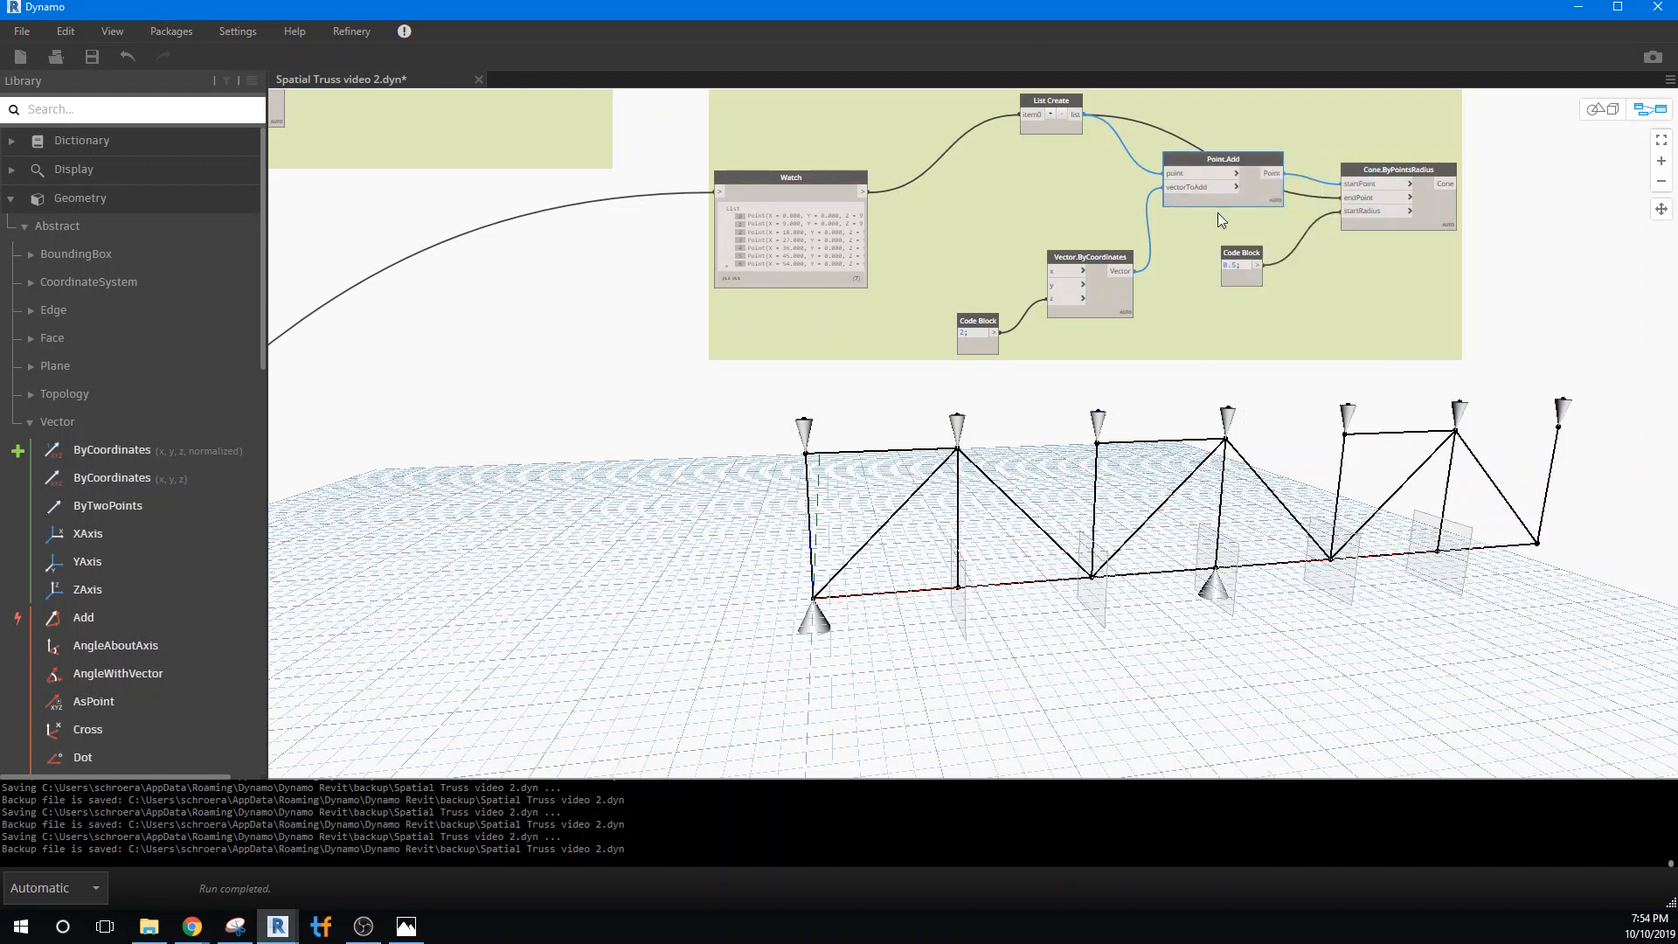
right_click(1203, 163)
click(1222, 289)
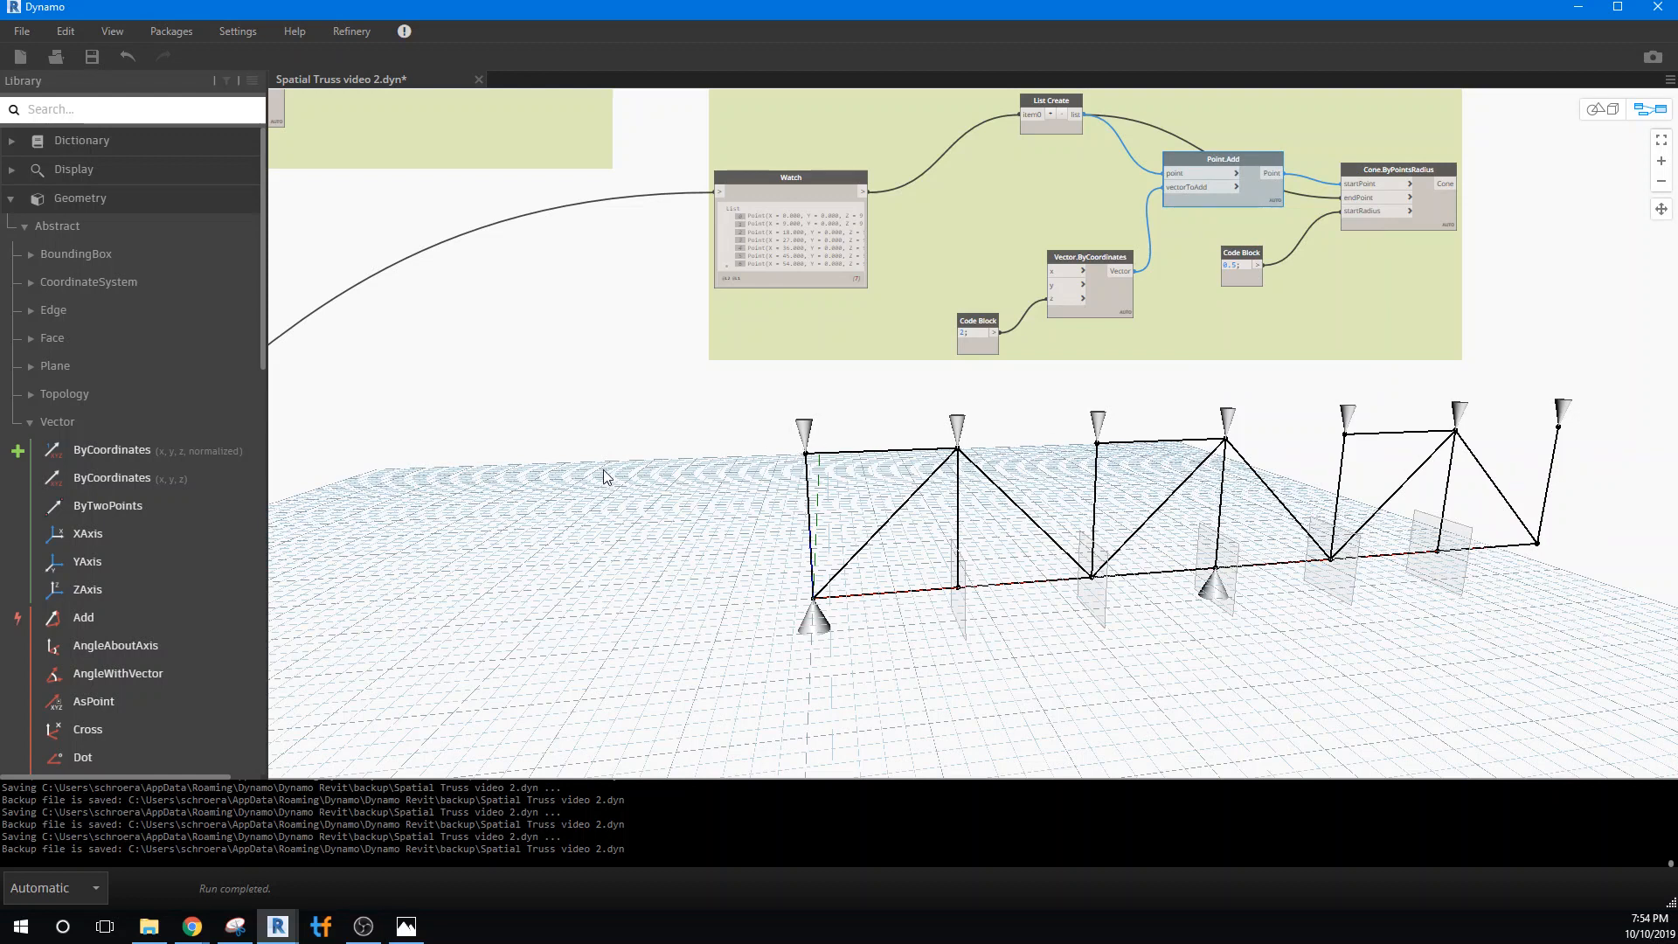
- Collapse the Vector category under Geometry > Abstract in the node library
scroll(606, 476, down, 1)
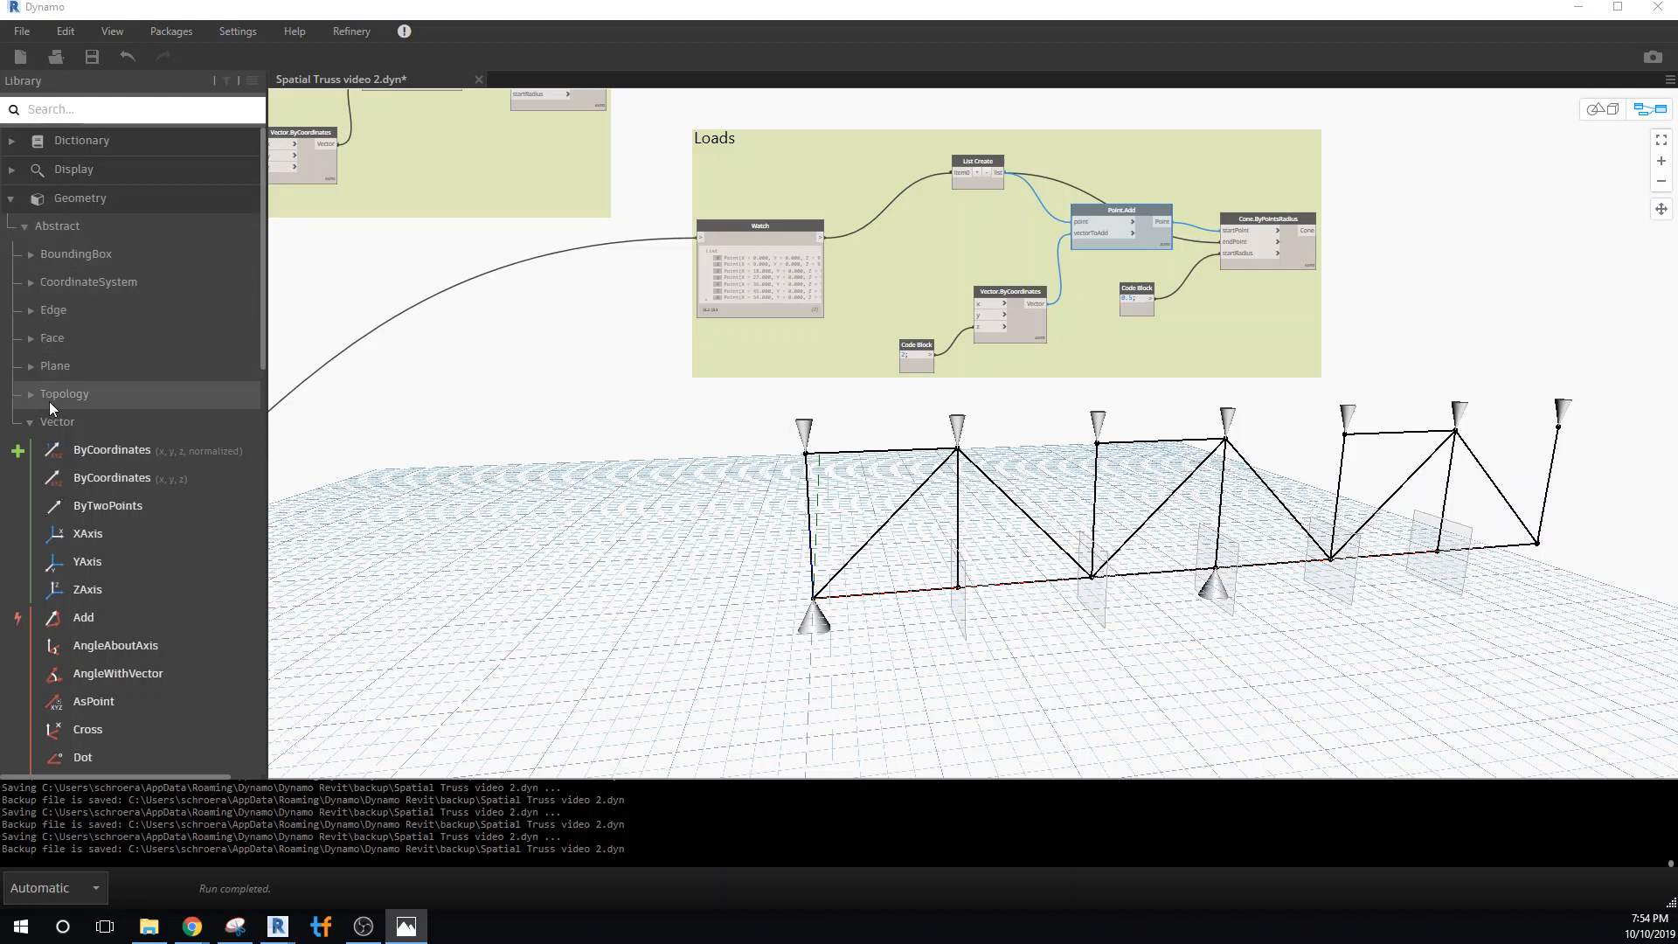
click(30, 423)
click(29, 422)
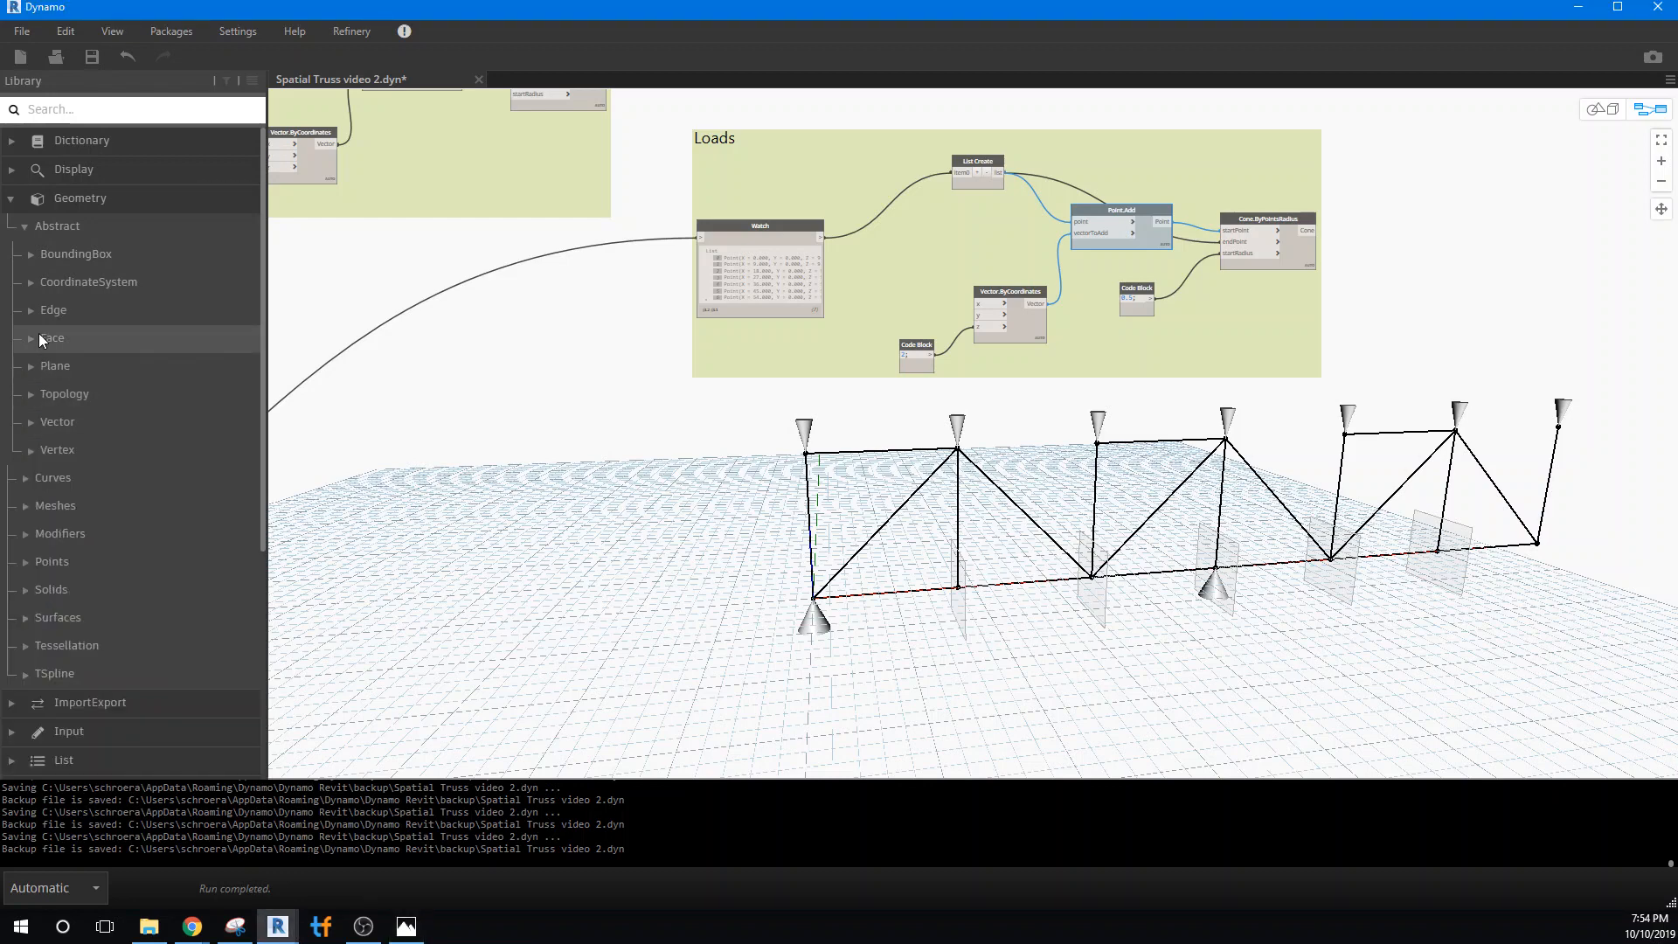
- Add a GeometryColor.ByGeometryColor node beside the Loads group and wire the Cone.ByPointsRadius output to its geometry input
middle_drag(1367, 265, 928, 299)
right_click(977, 265)
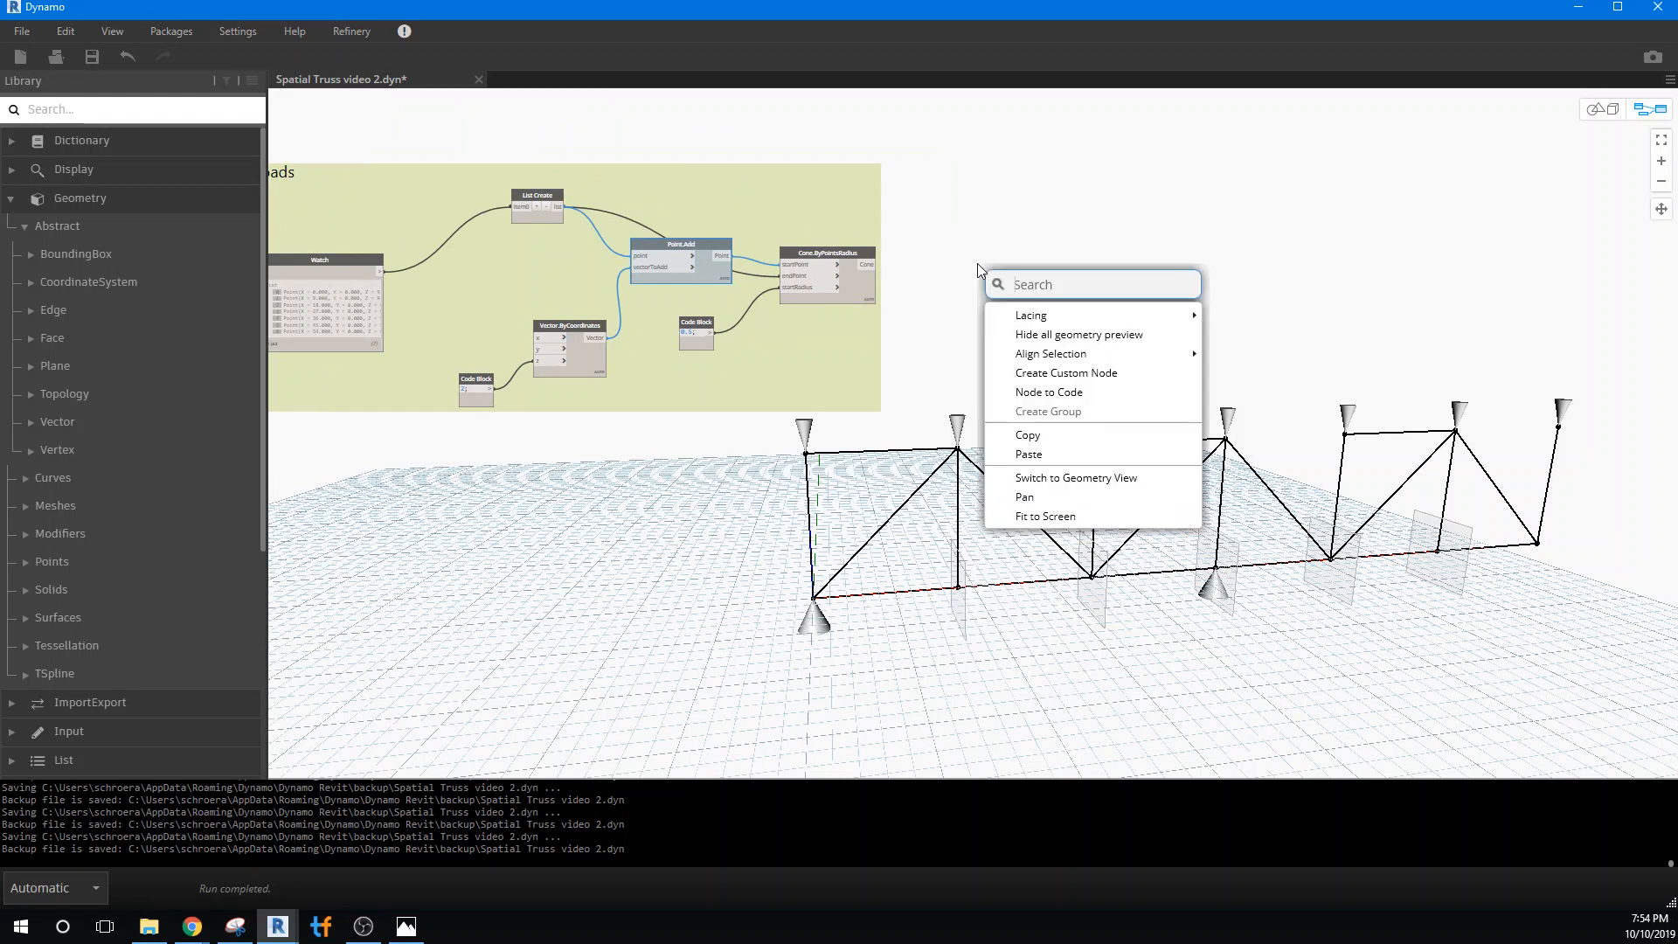
text(Ge)
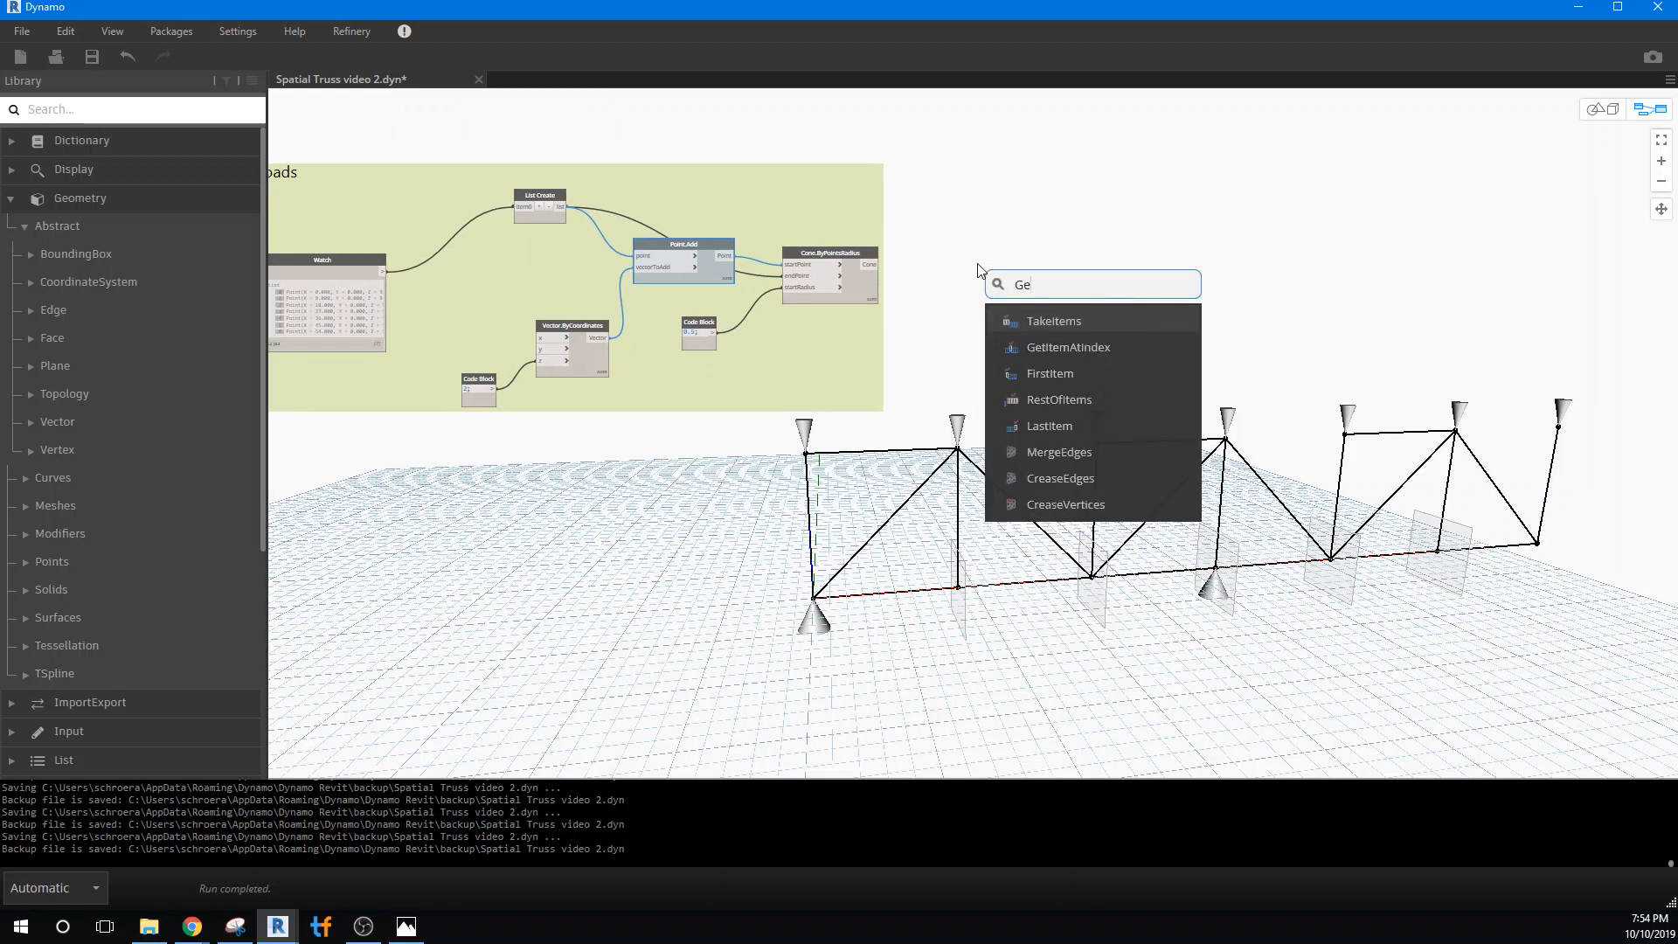
text(ome)
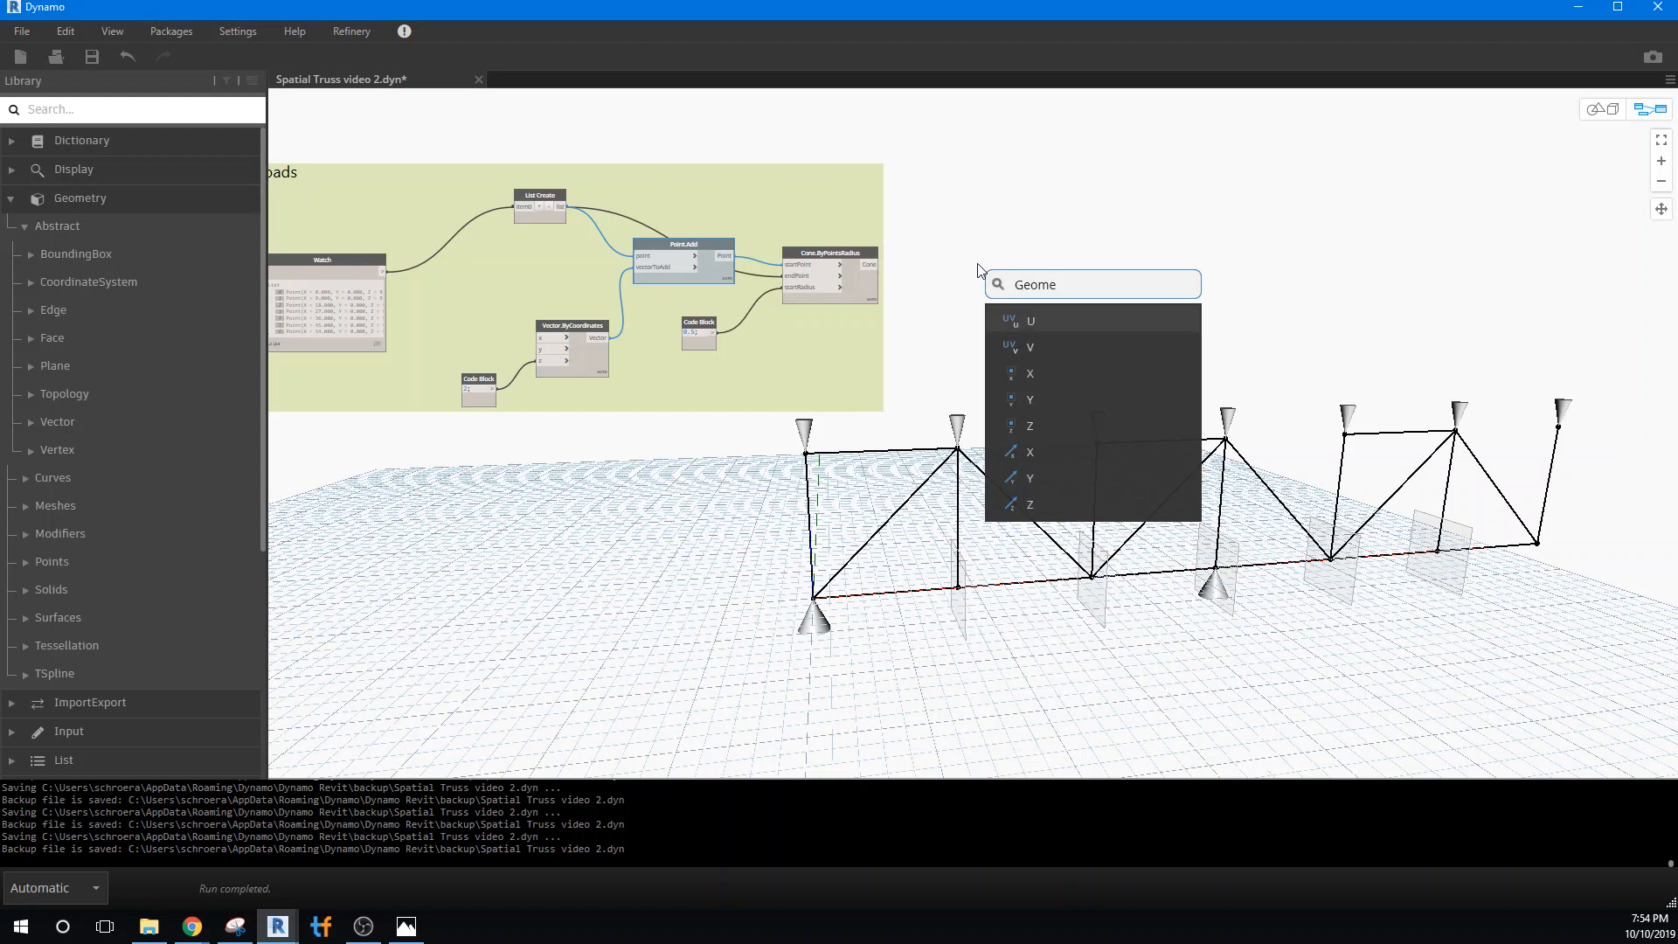
text(tryColr)
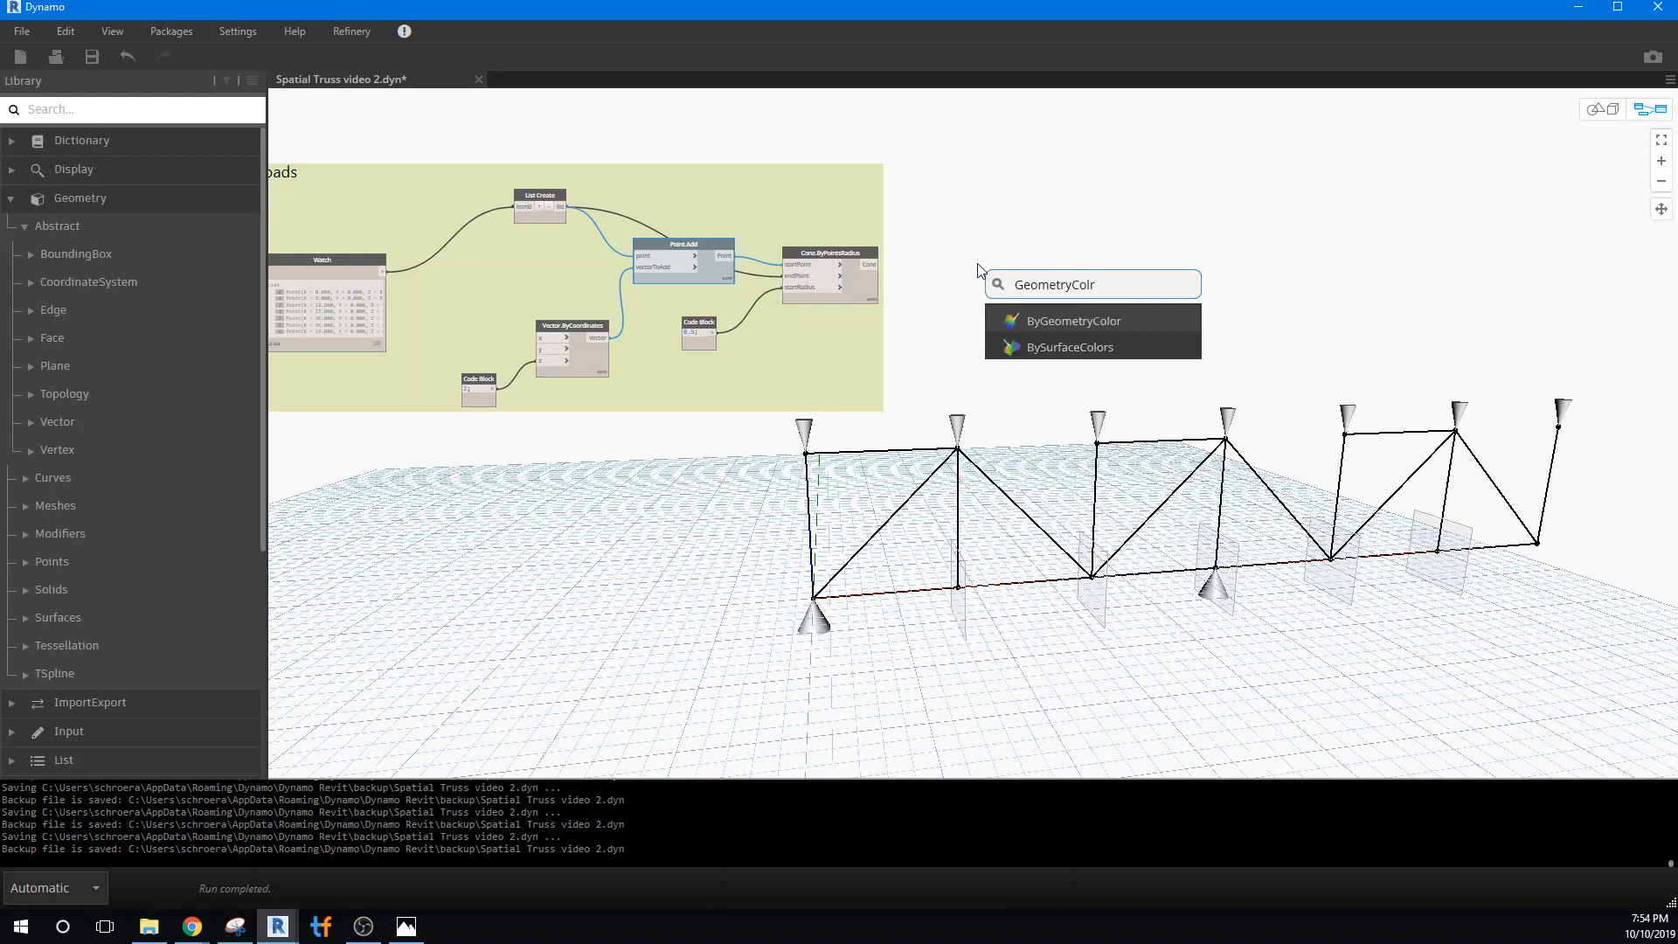
click(1023, 321)
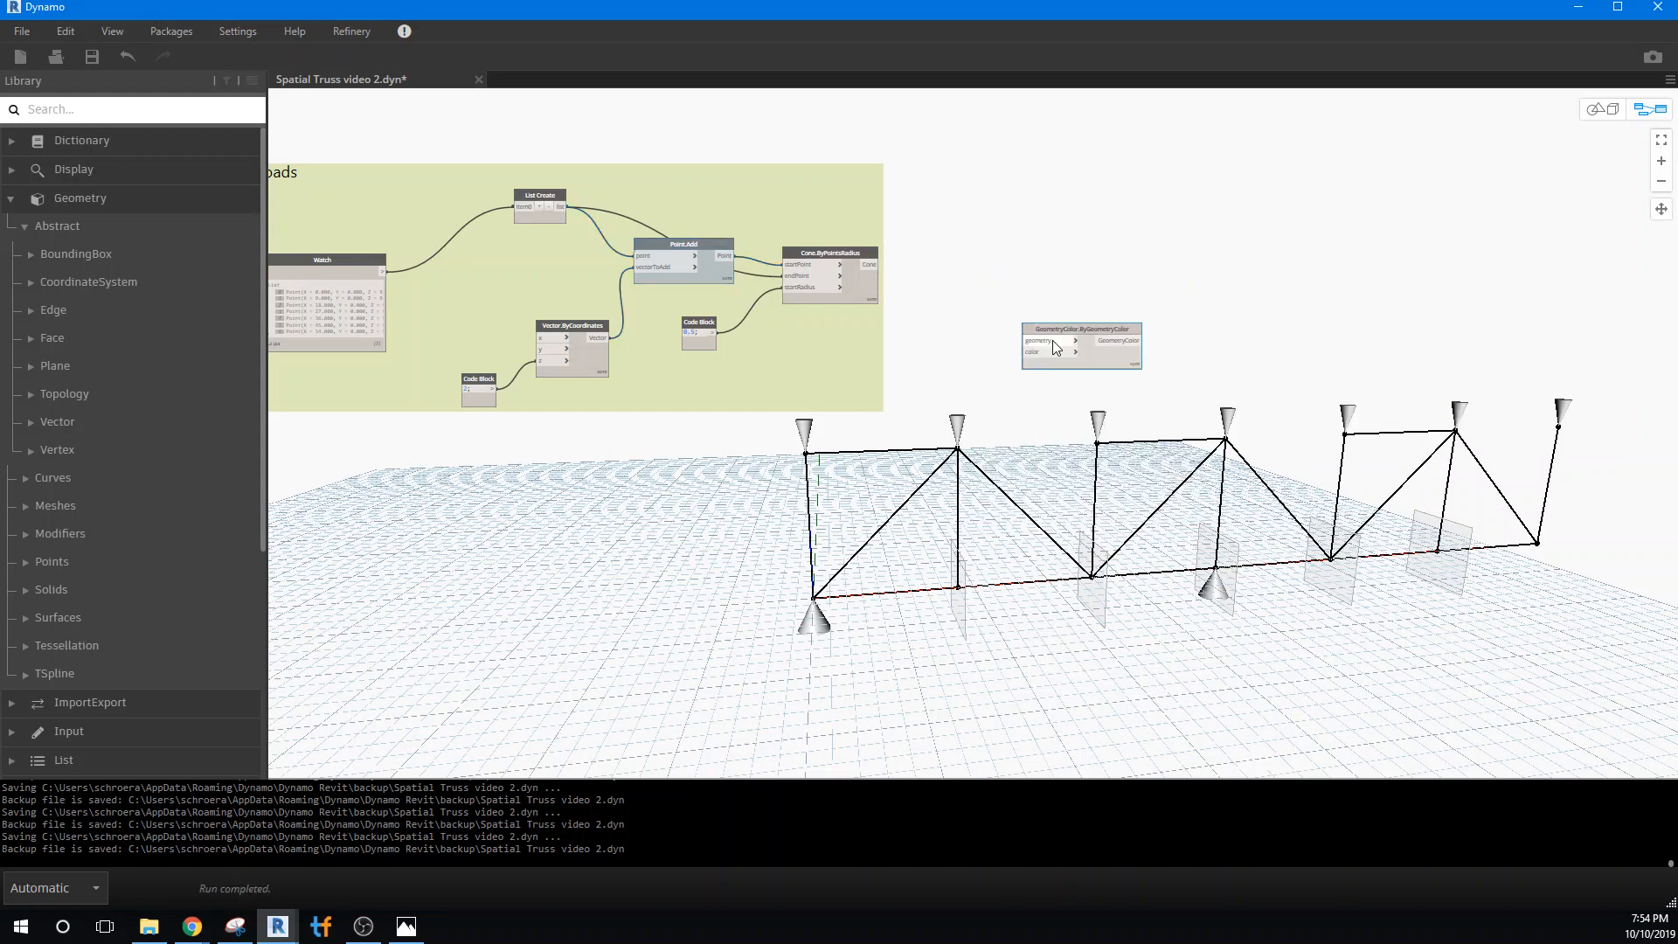
drag(1045, 334, 957, 268)
click(874, 264)
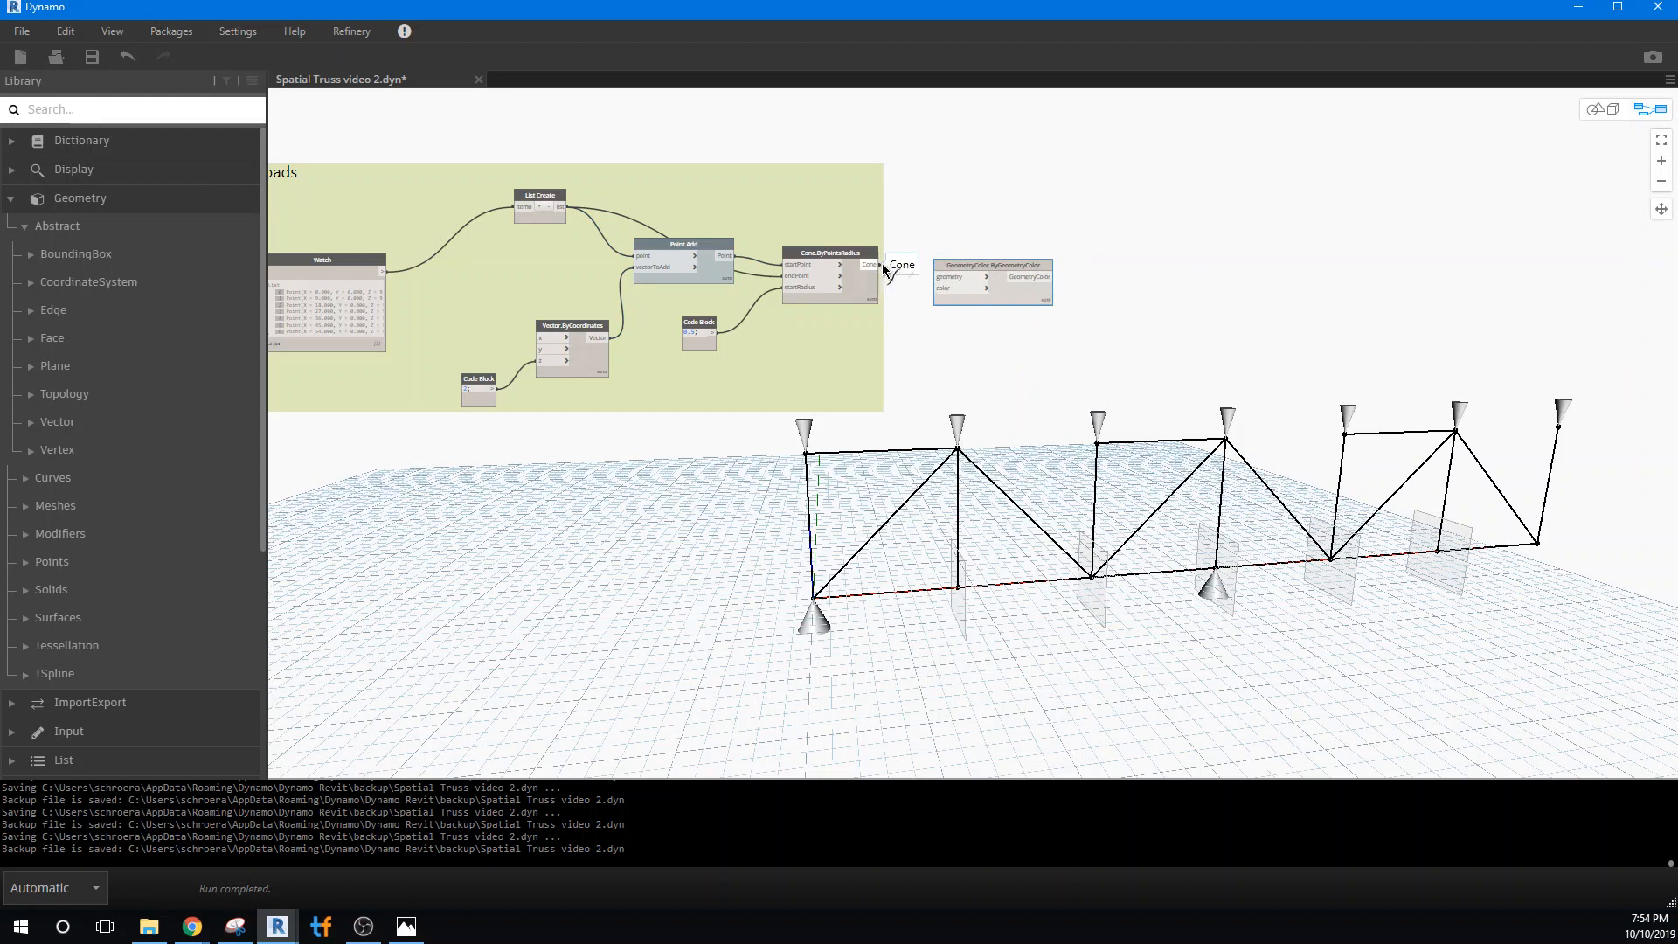
click(936, 277)
- Add a Code Block and place it by the color input of the GeometryColor.ByGeometryColor node
right_click(952, 363)
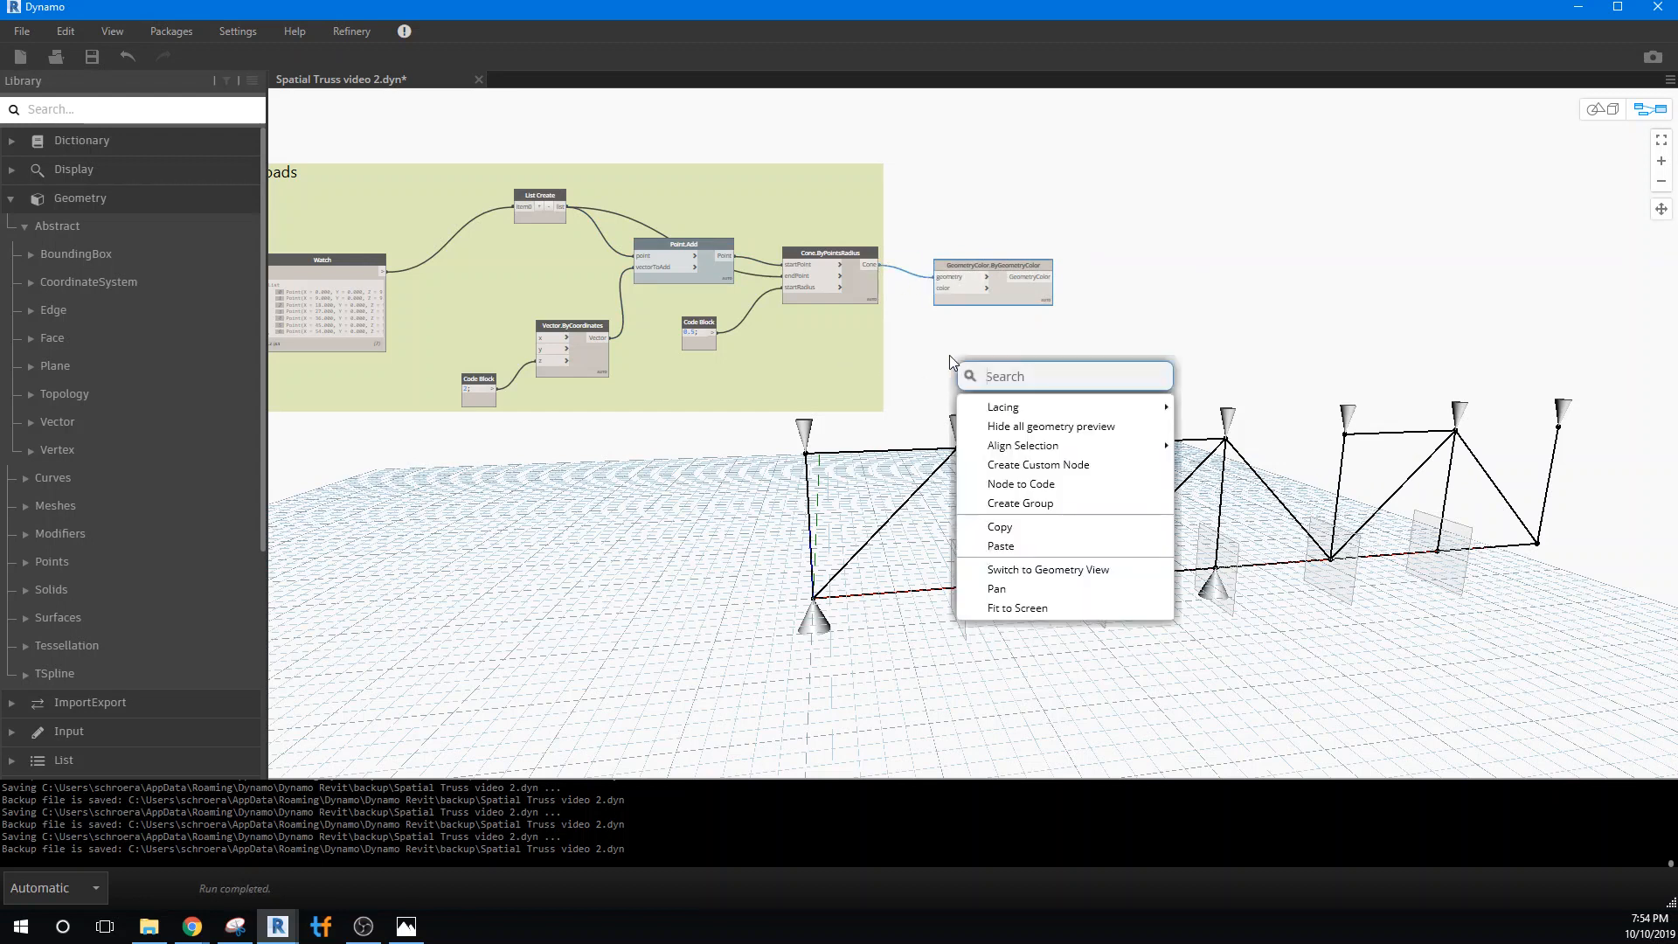
text(Code)
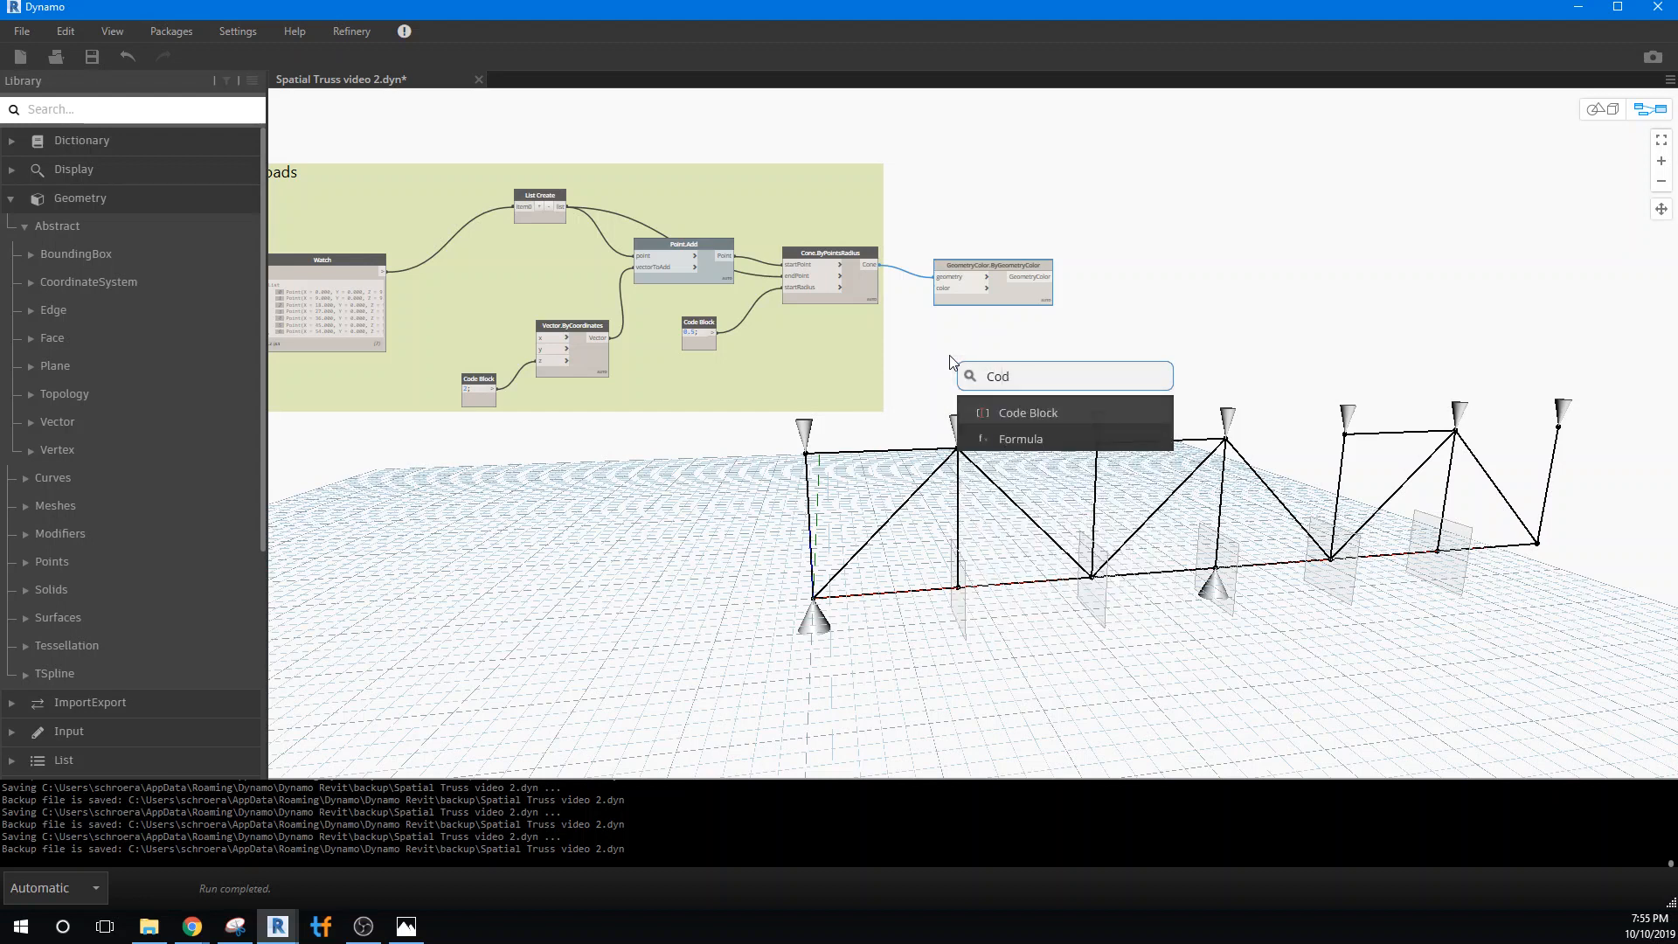
click(1001, 413)
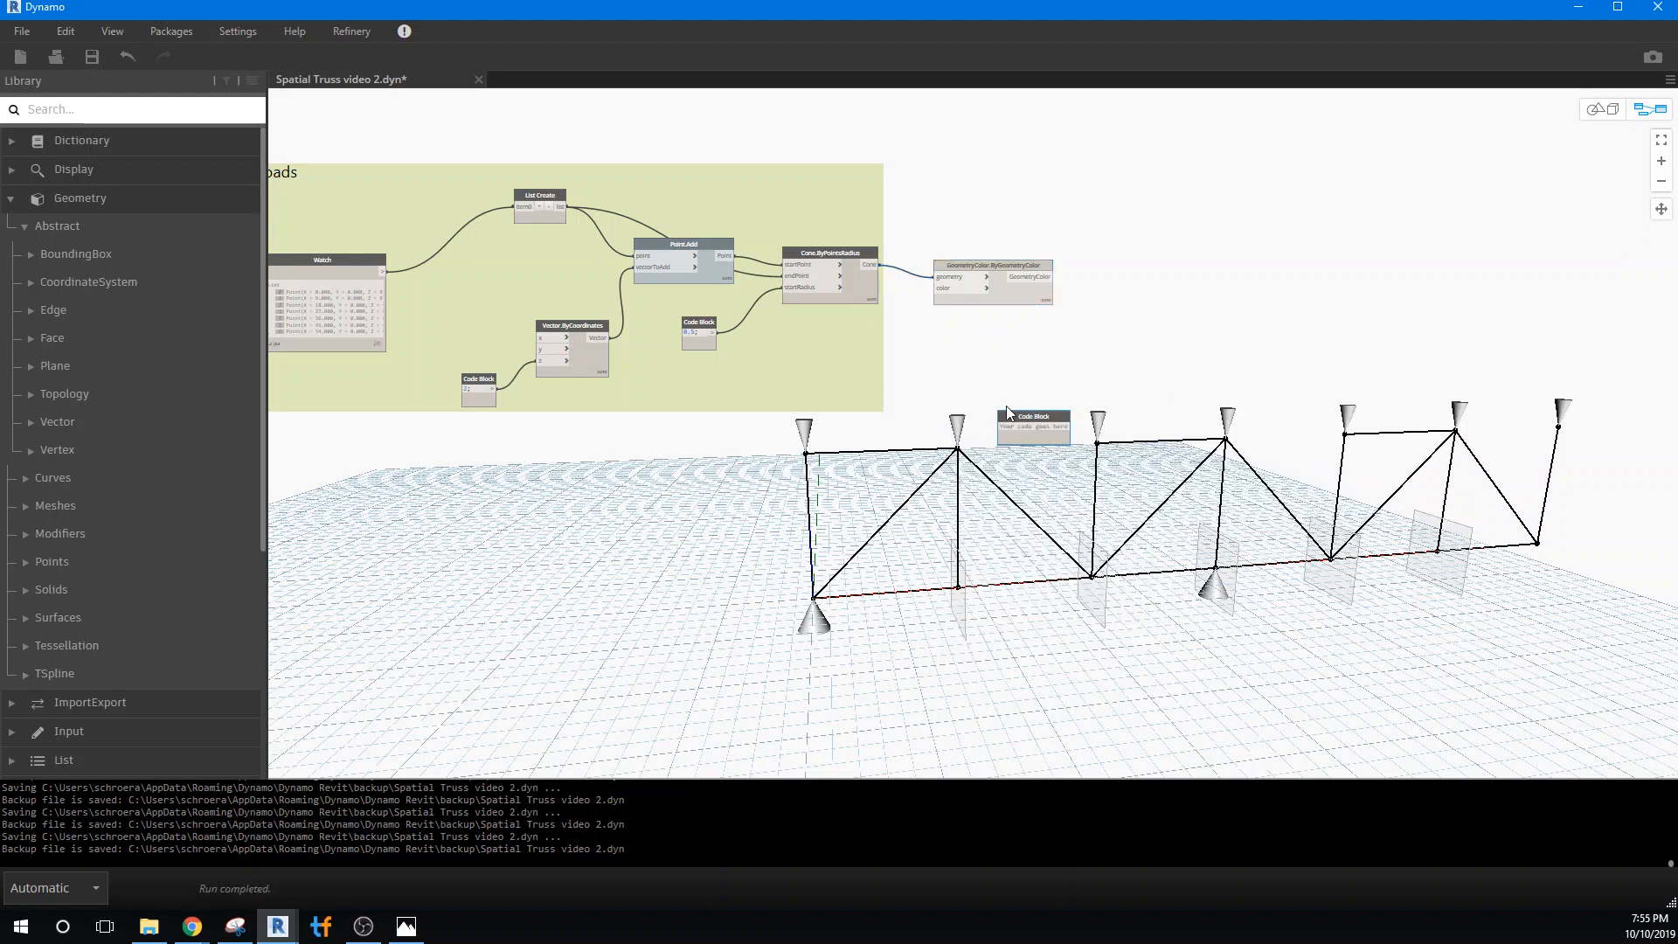
drag(1016, 417, 941, 287)
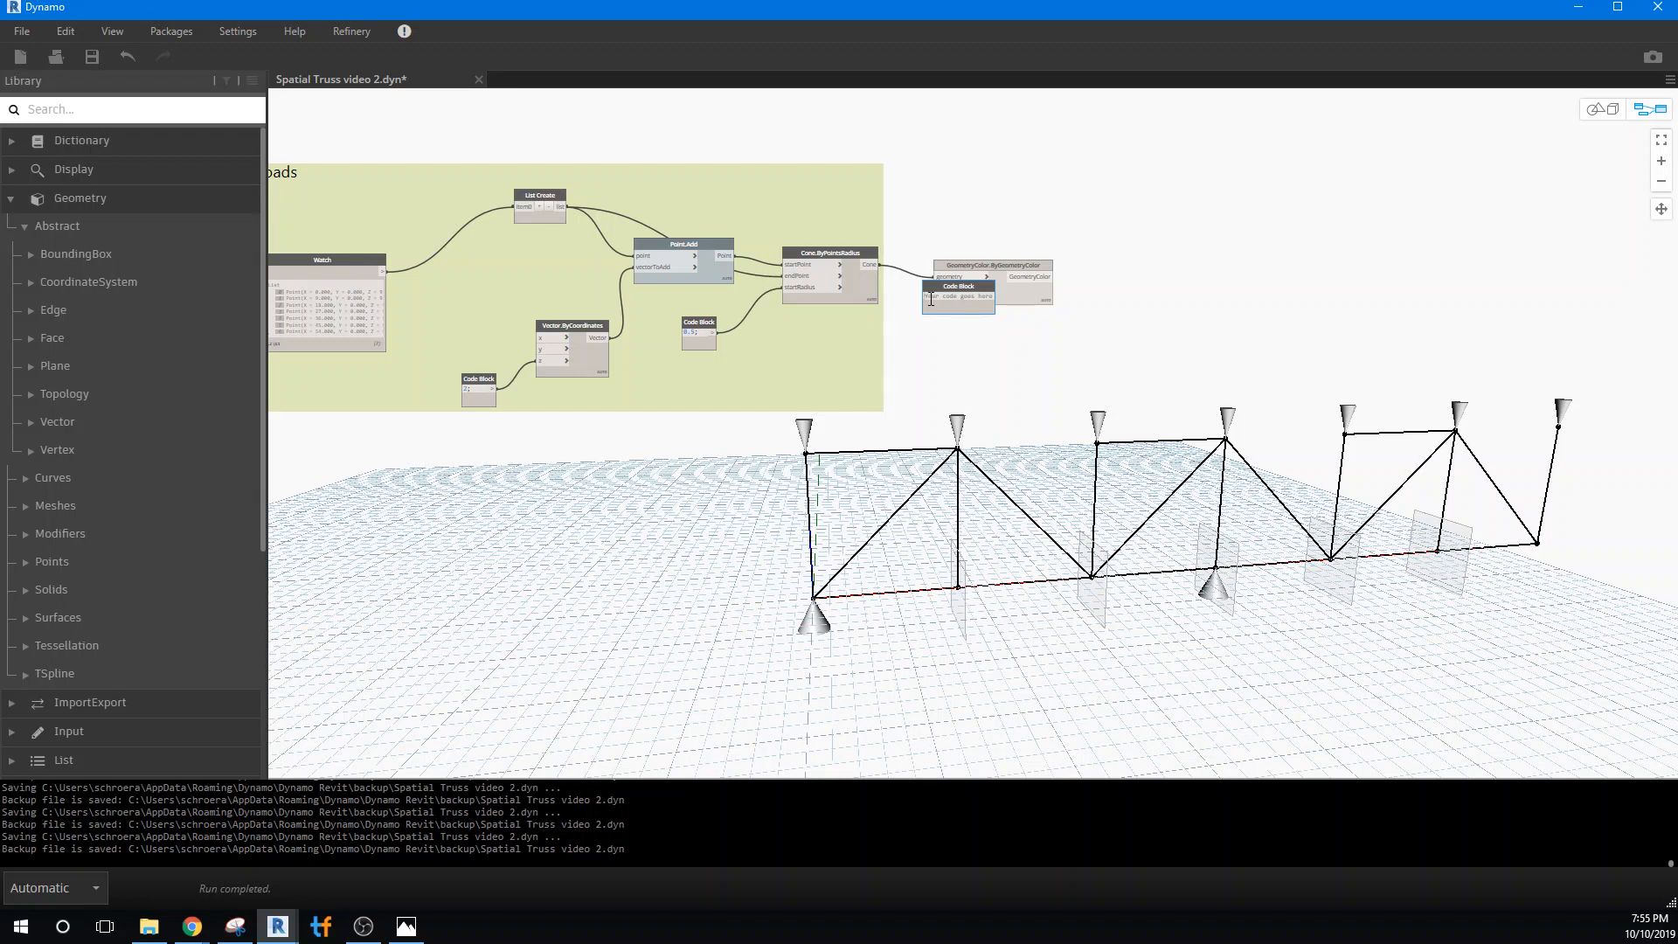
- Enter DSCore.DateTime.Color.ByARGB( in the new Code Block
text(D)
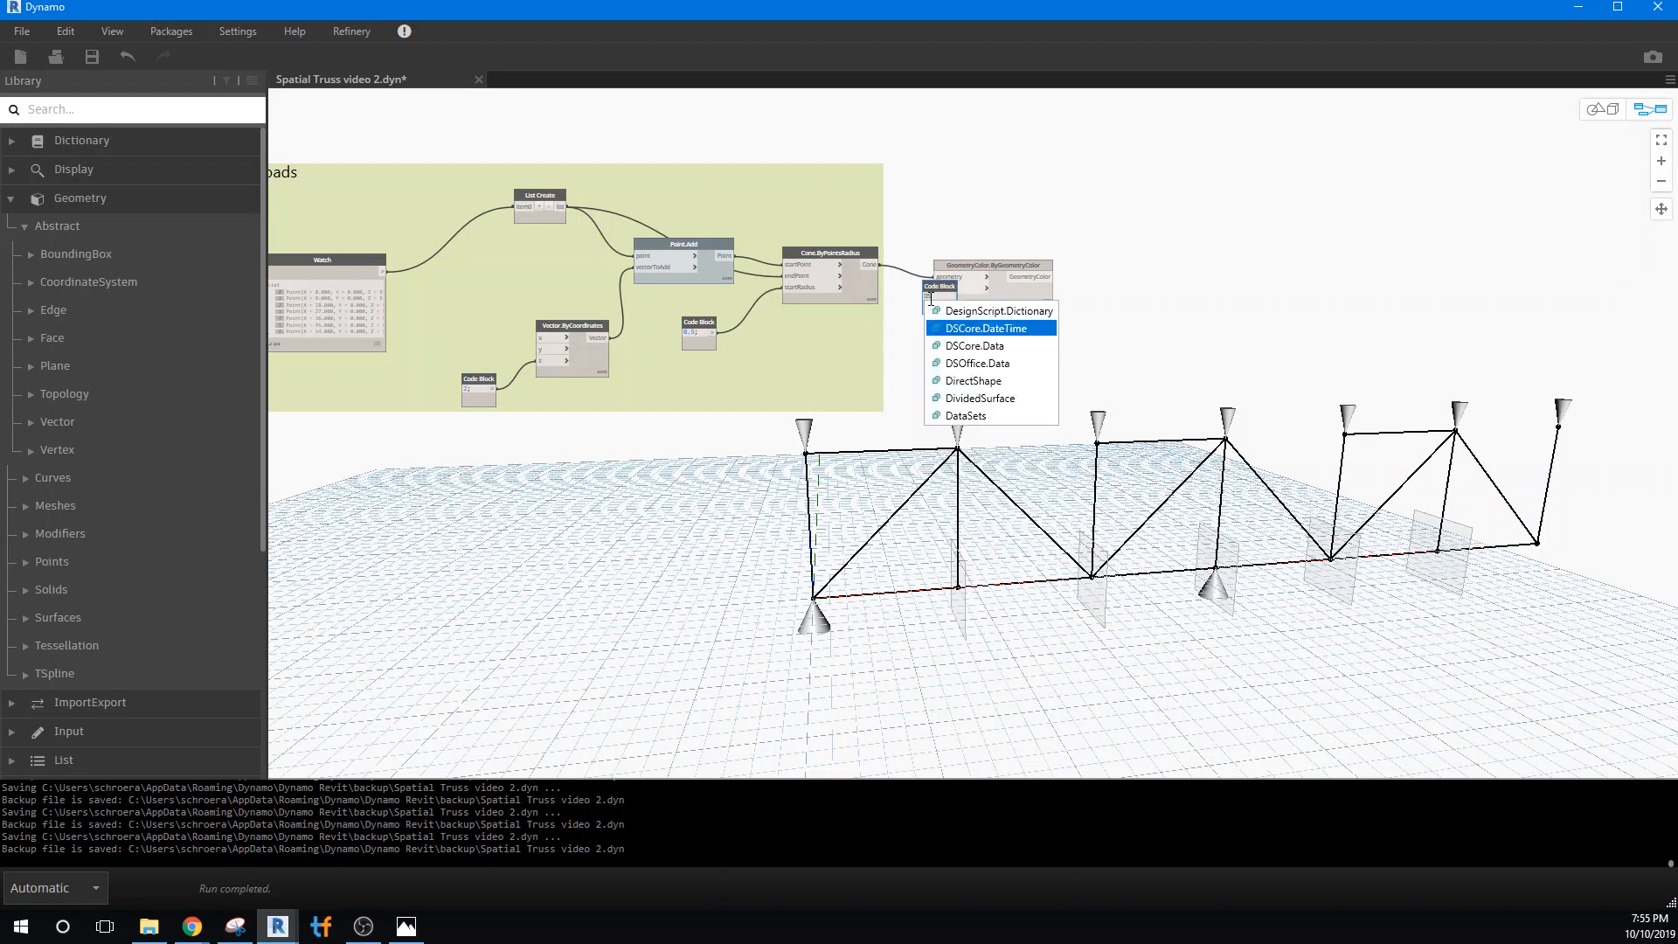
text(SC)
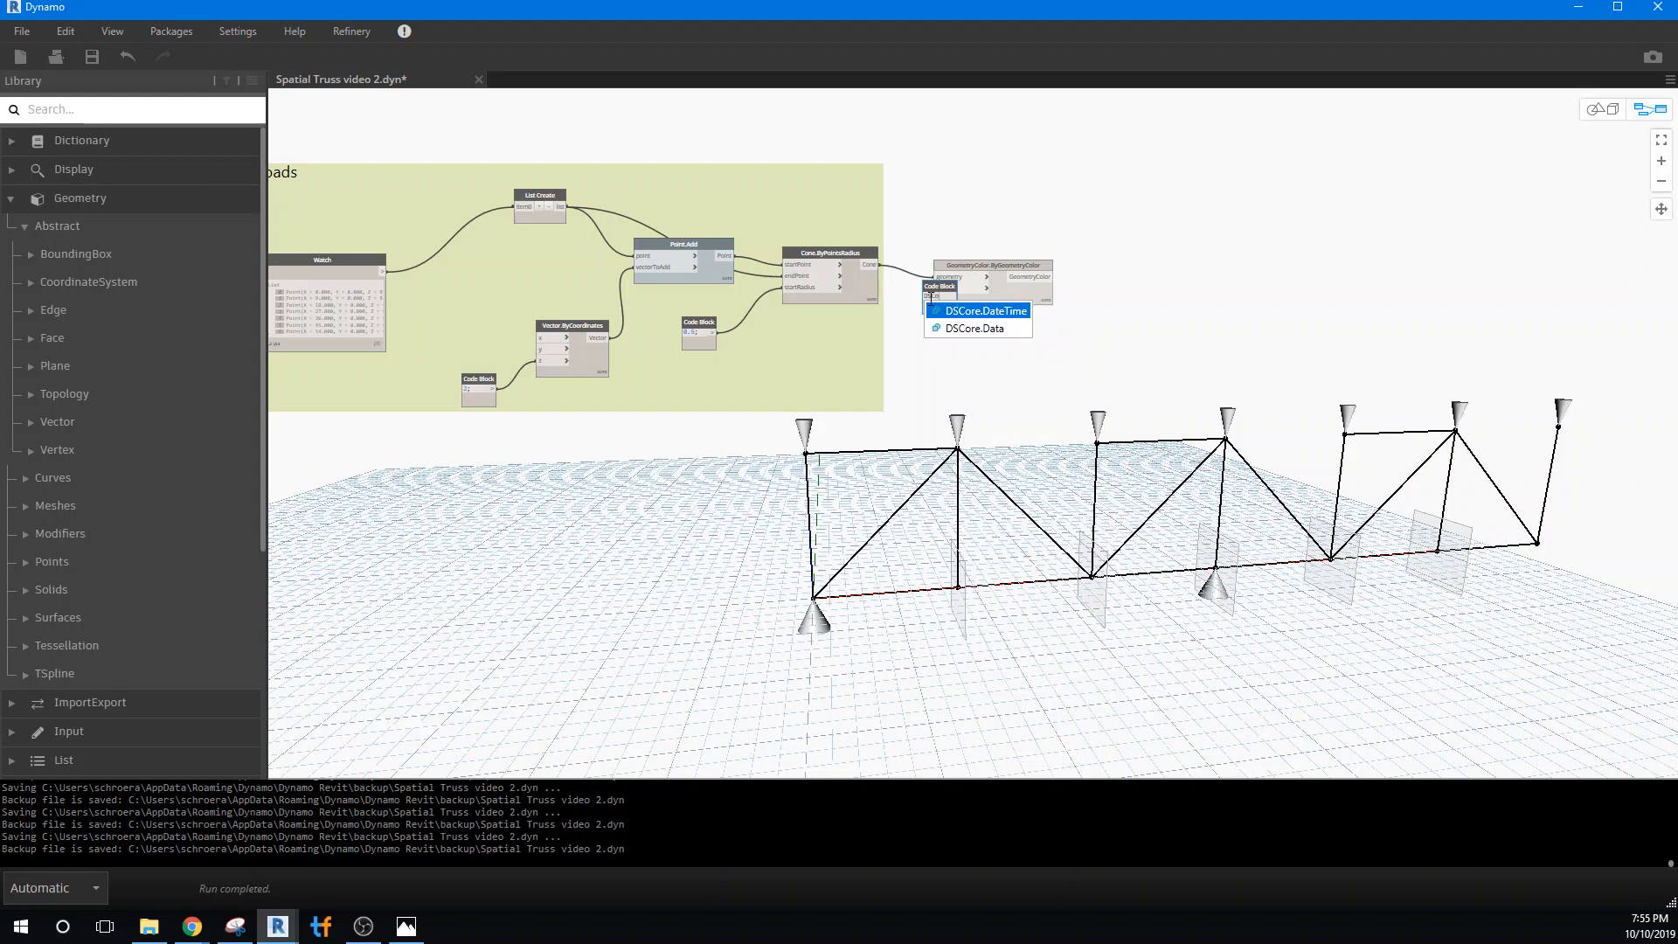
text(ore.DateTime.Col)
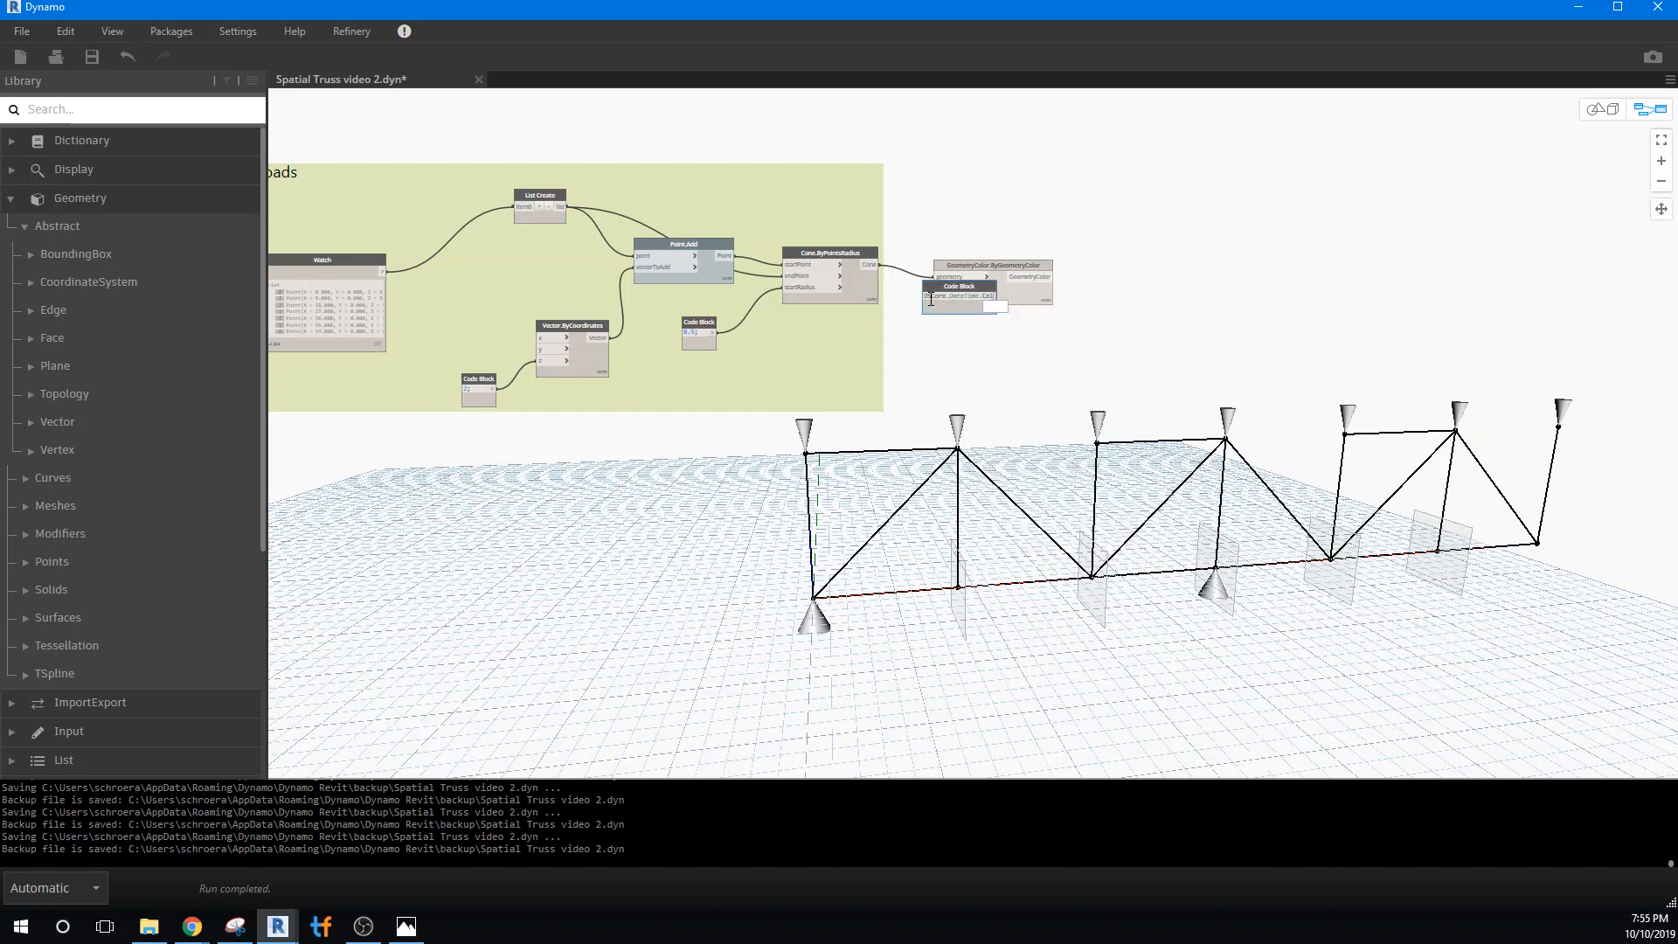
text(or.ByARG)
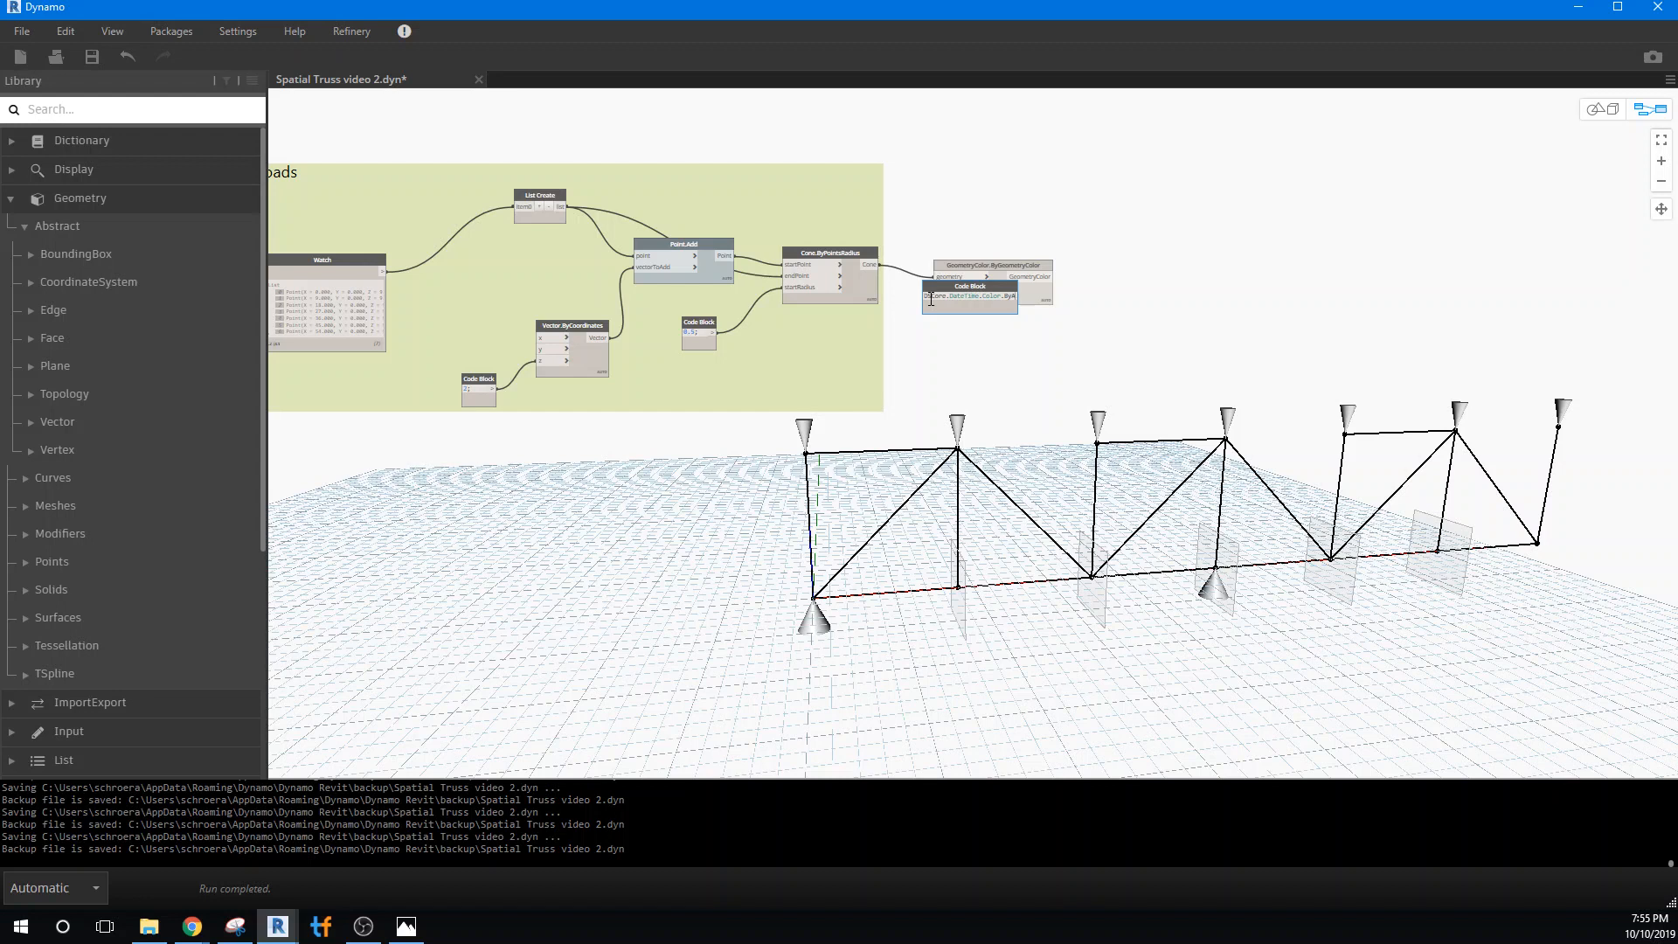
text(B()
scroll(943, 308, up, 5)
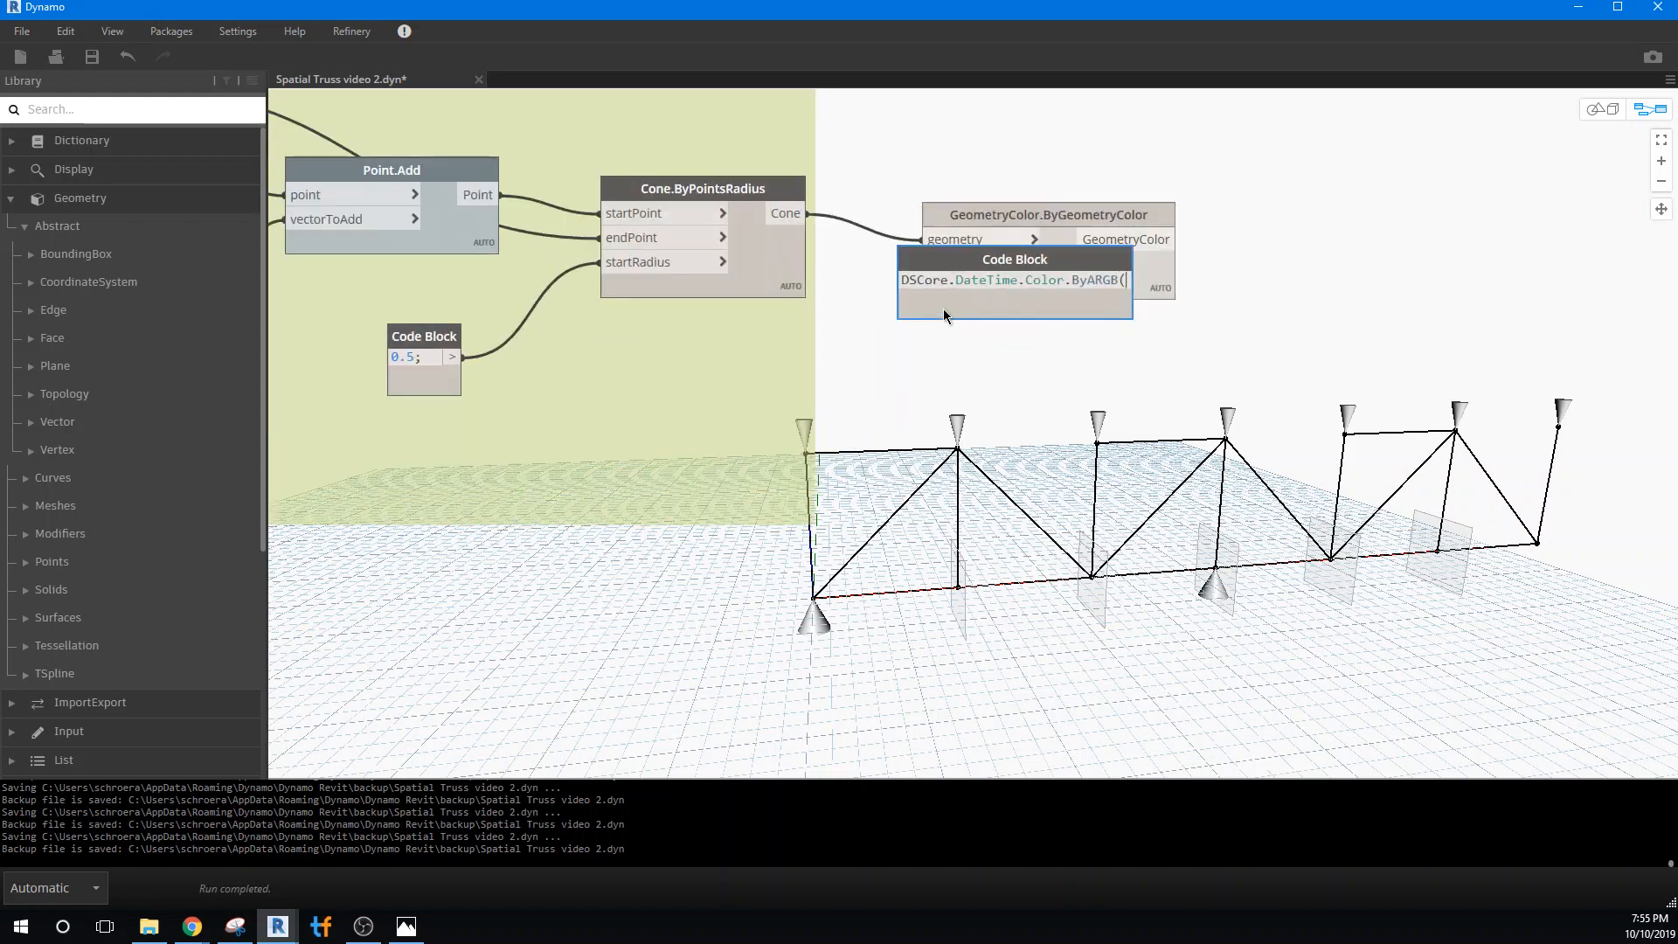
scroll(942, 308, up, 2)
- Move the color Code Block below the GeometryColor node and shorten its expression to DSCore.Color.ByARGB(
drag(925, 247, 892, 307)
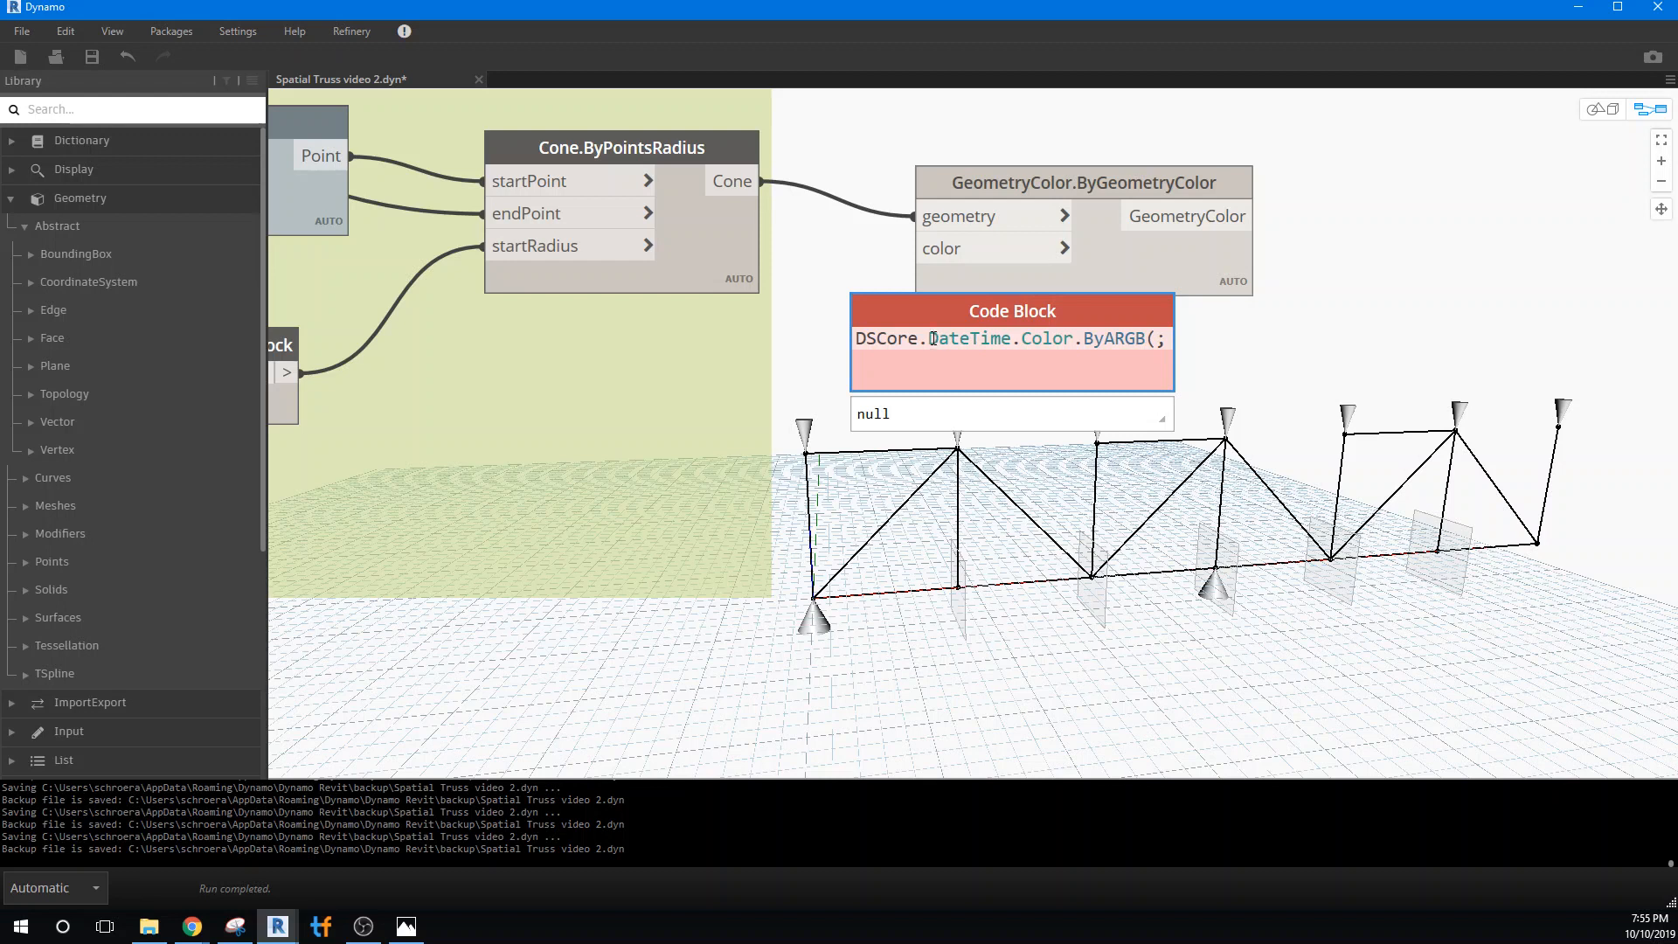
double_click(963, 347)
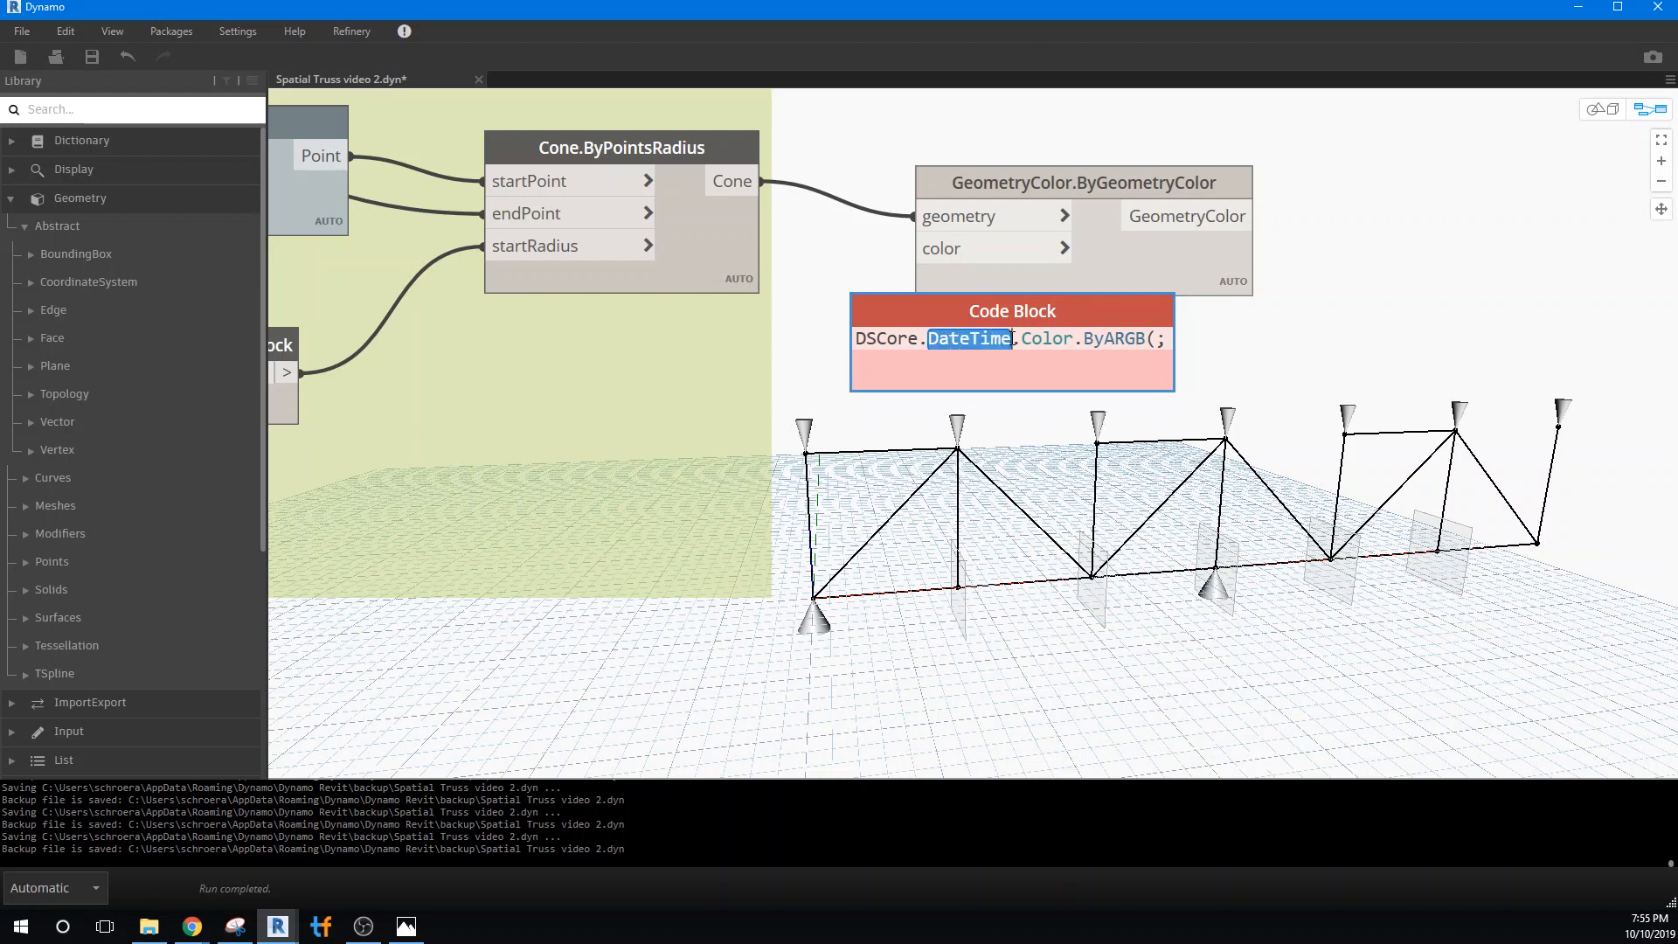
key(BackSpace)
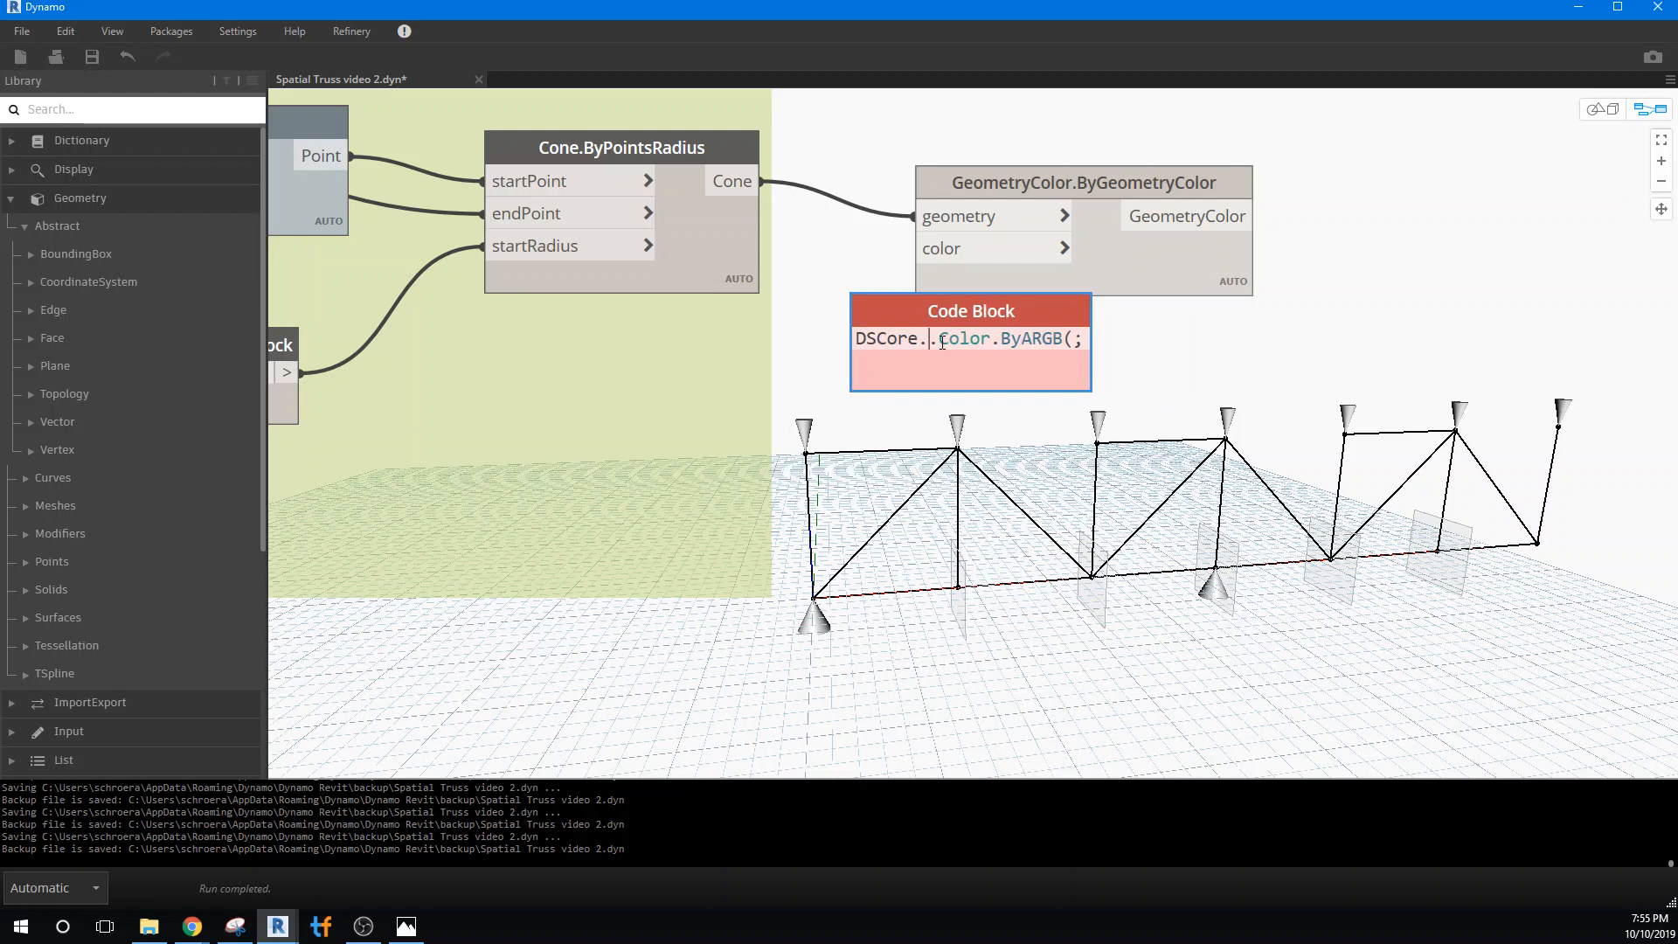
key(BackSpace)
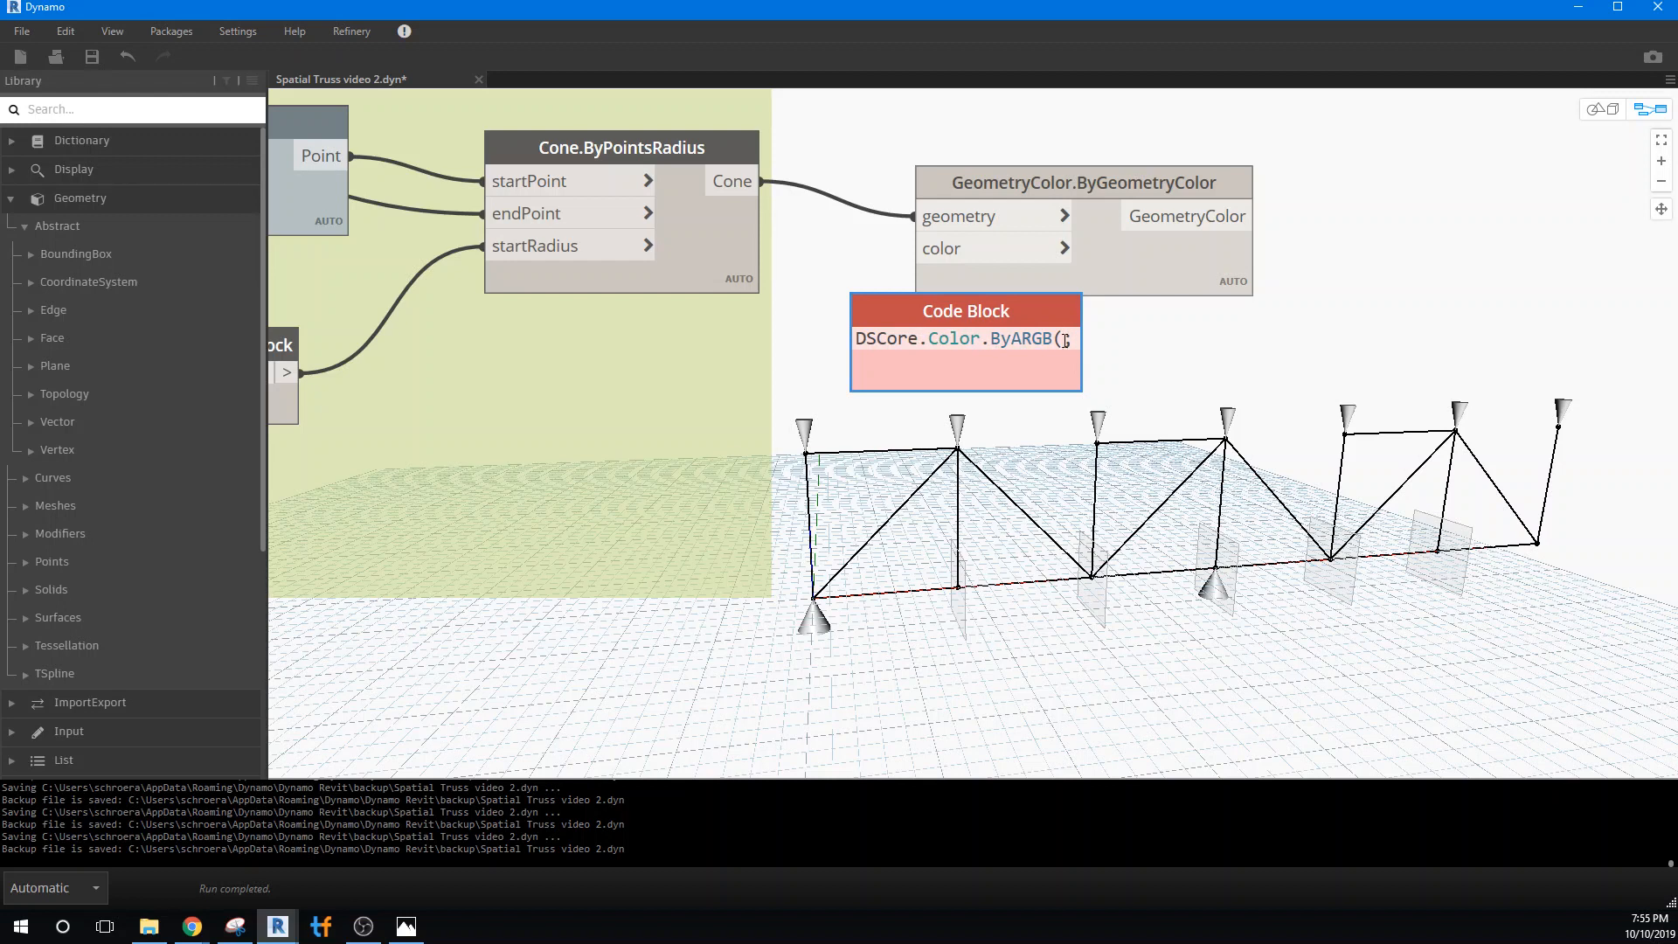
- Complete the ByARGB call in the Code Block so it reads DSCore.Color.ByARGB(50.200.0.0);
text(50)
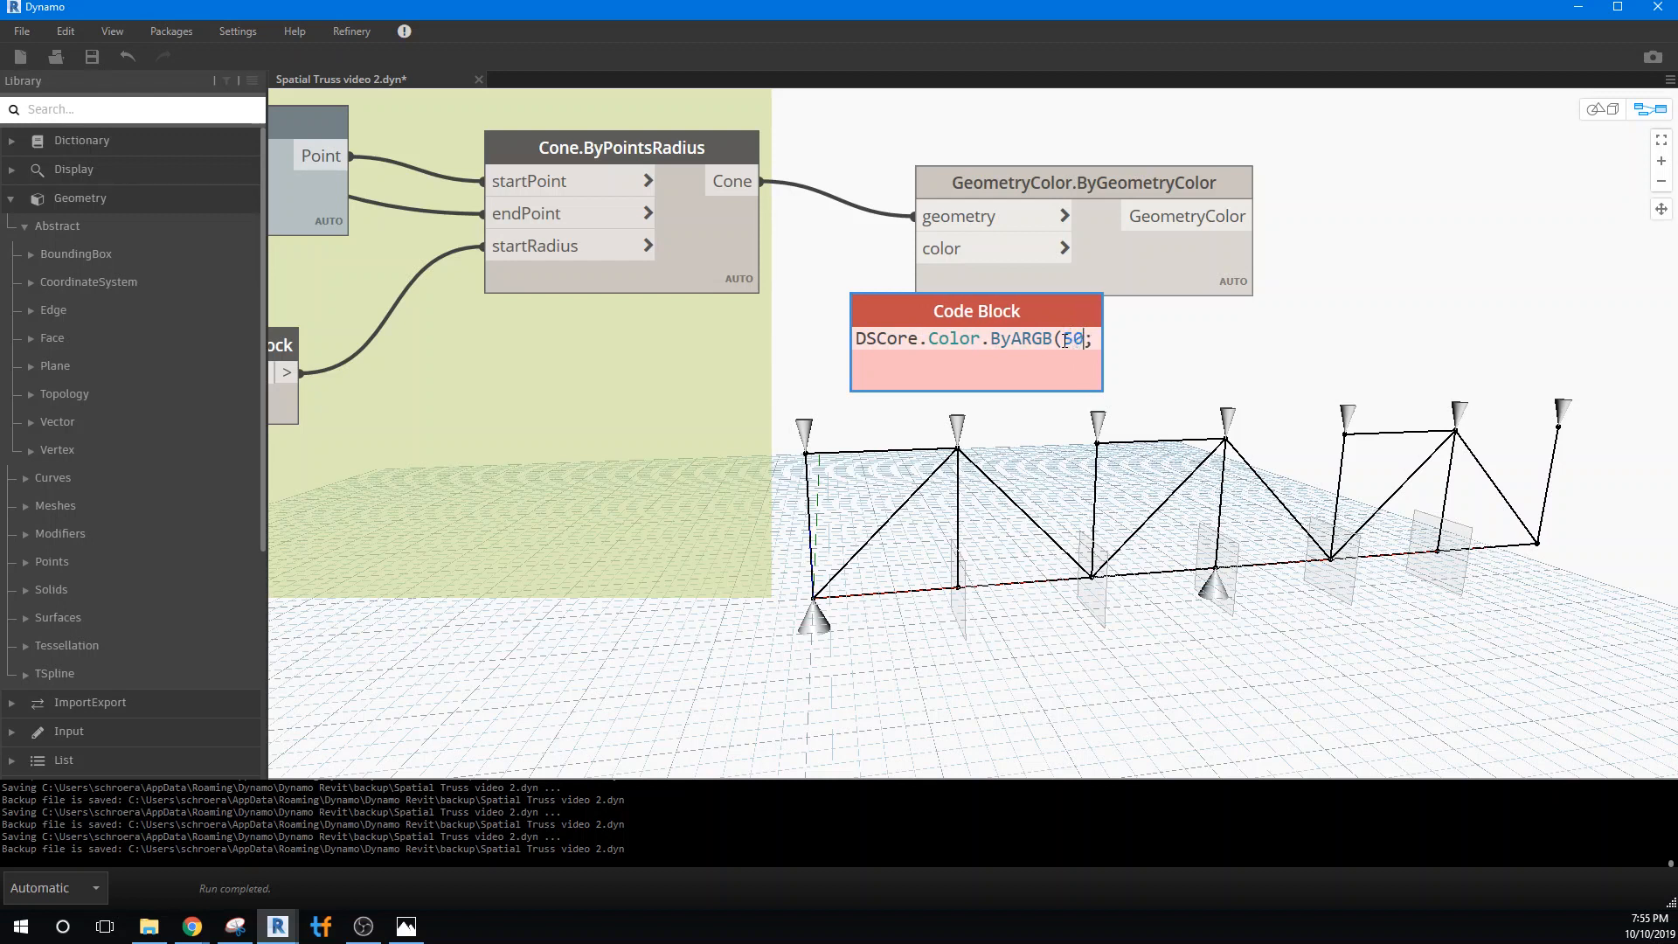
text(.)
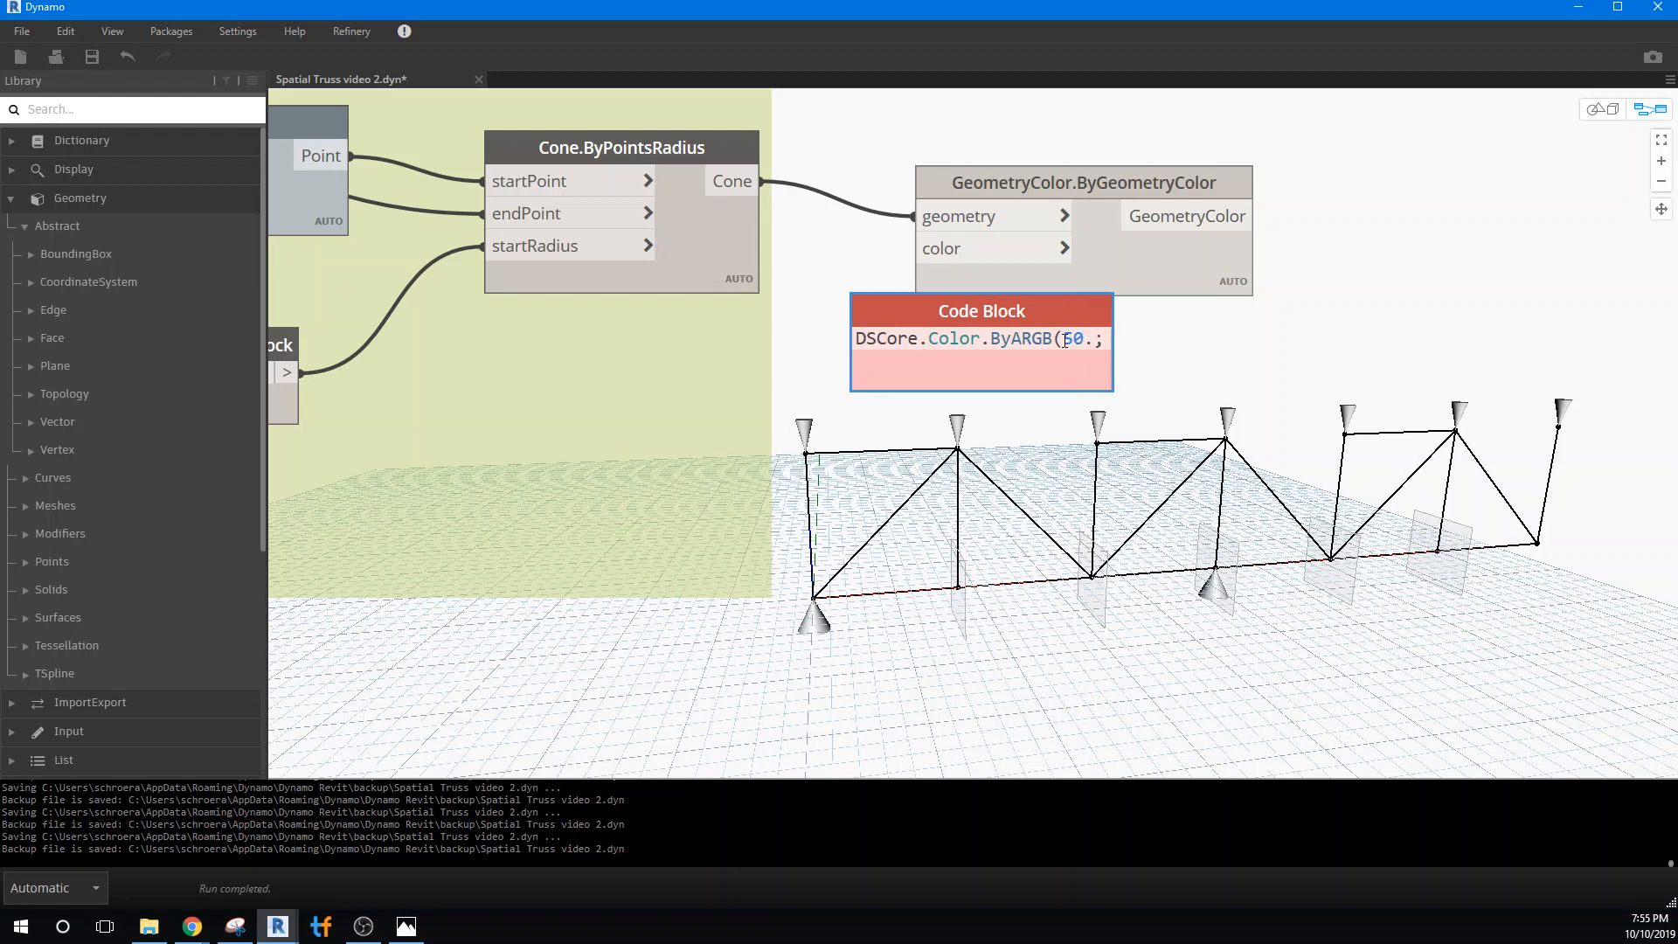
text(1)
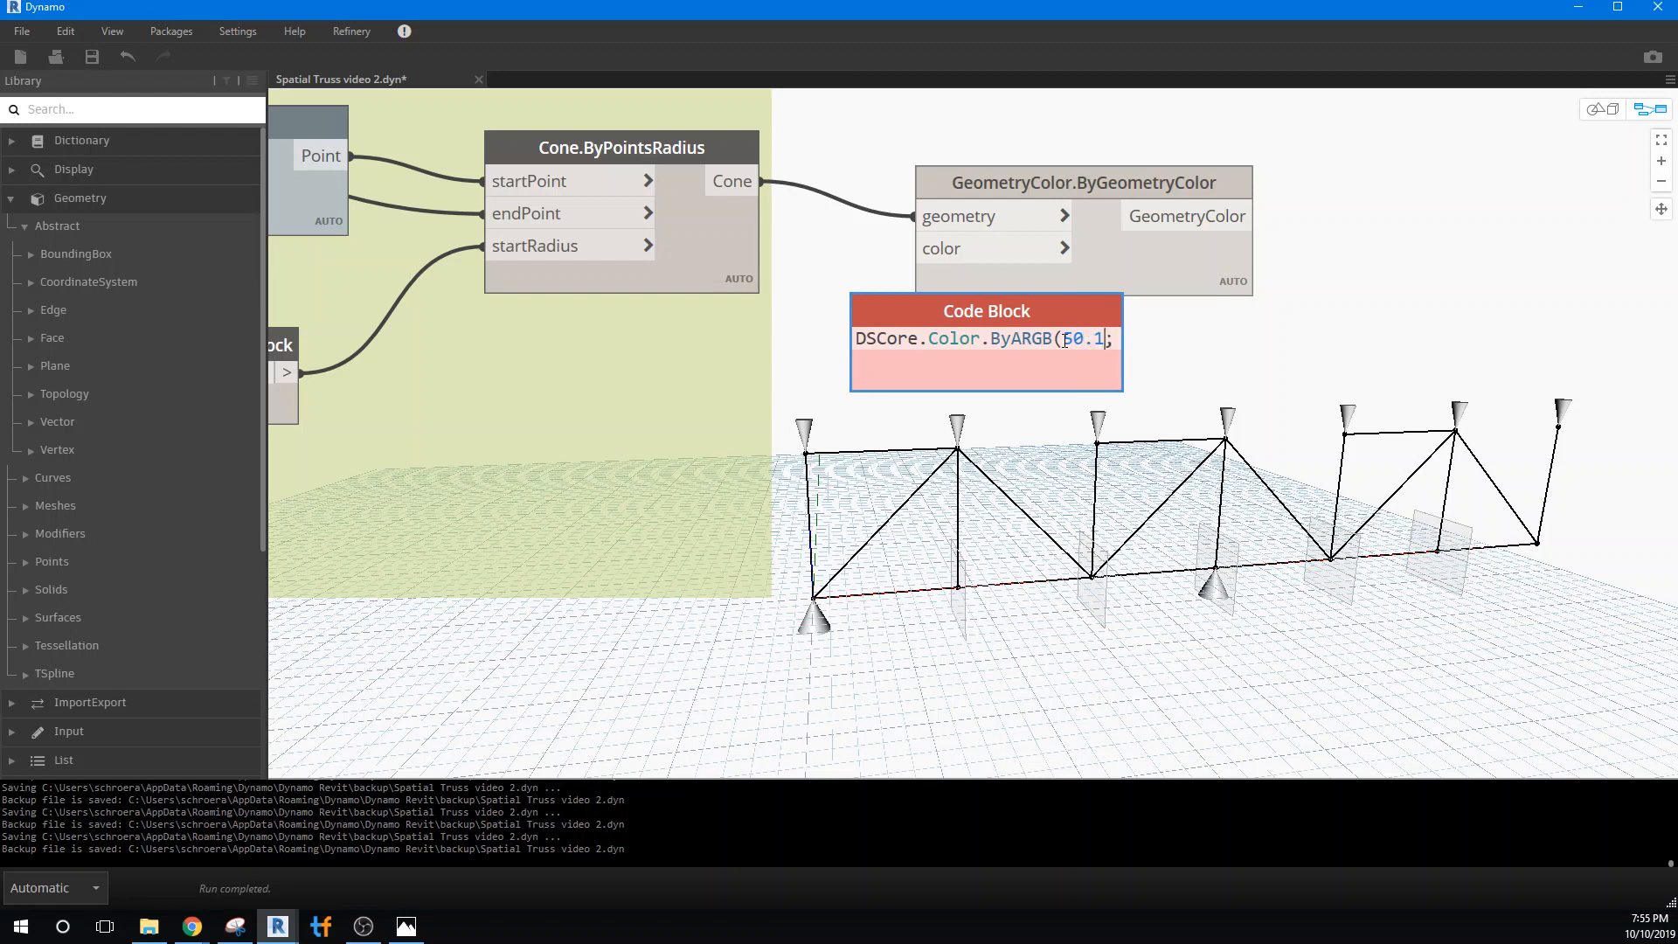
key(BackSpace)
text(200)
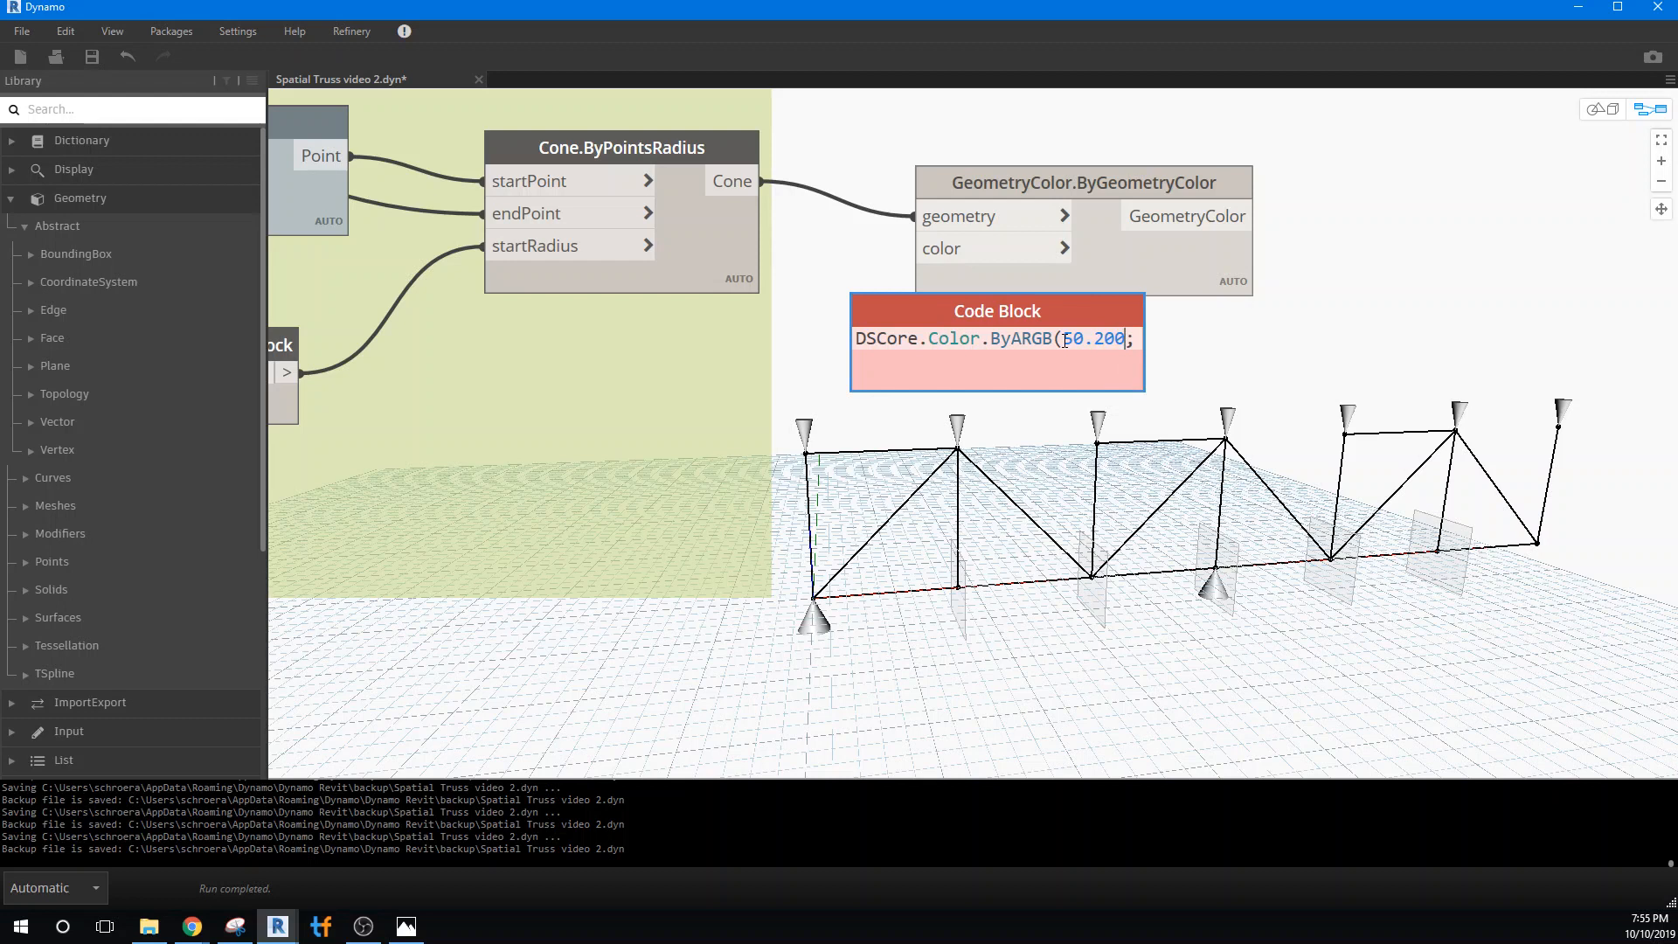
text(.)
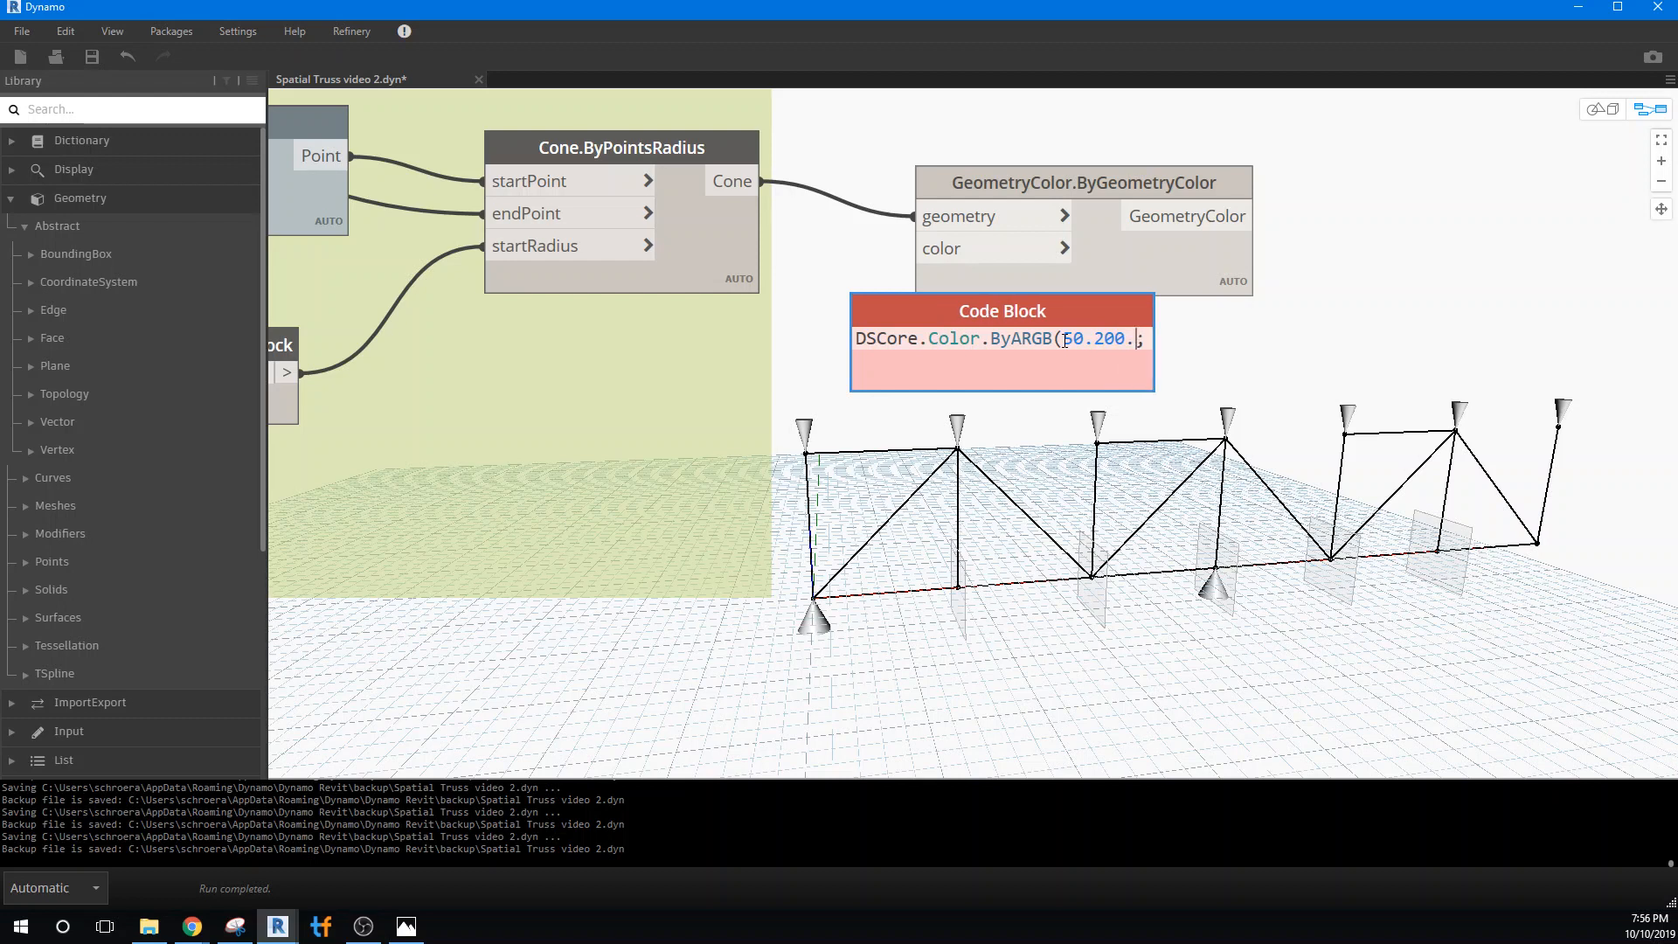
text(0.0)
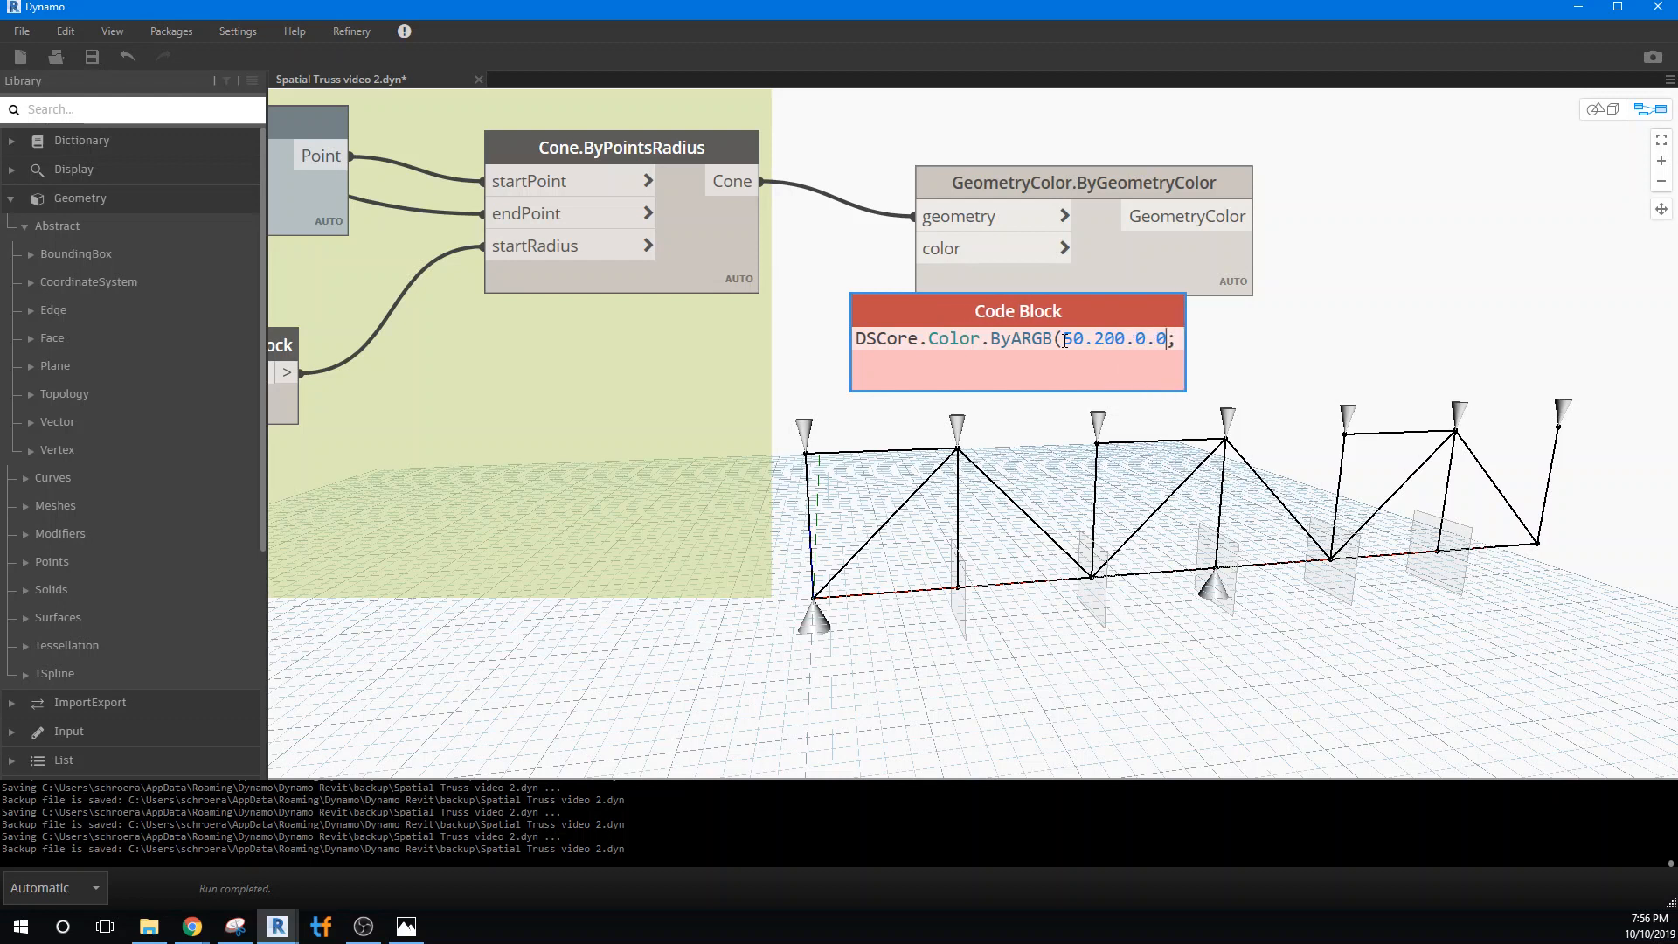
text())
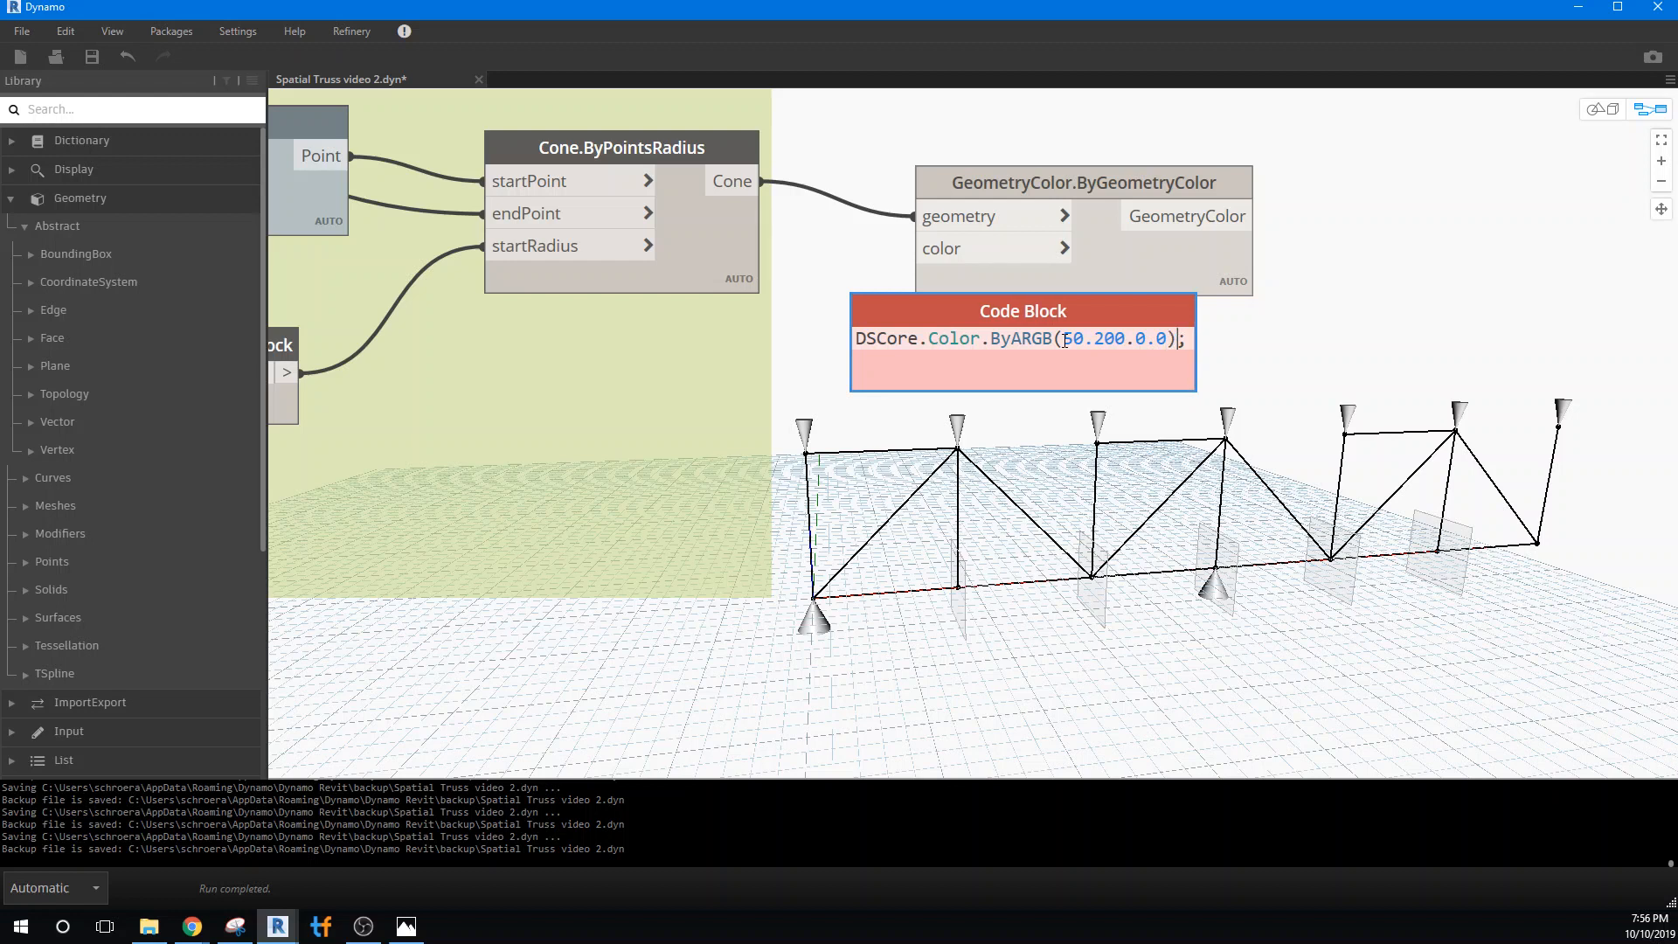
click(1239, 385)
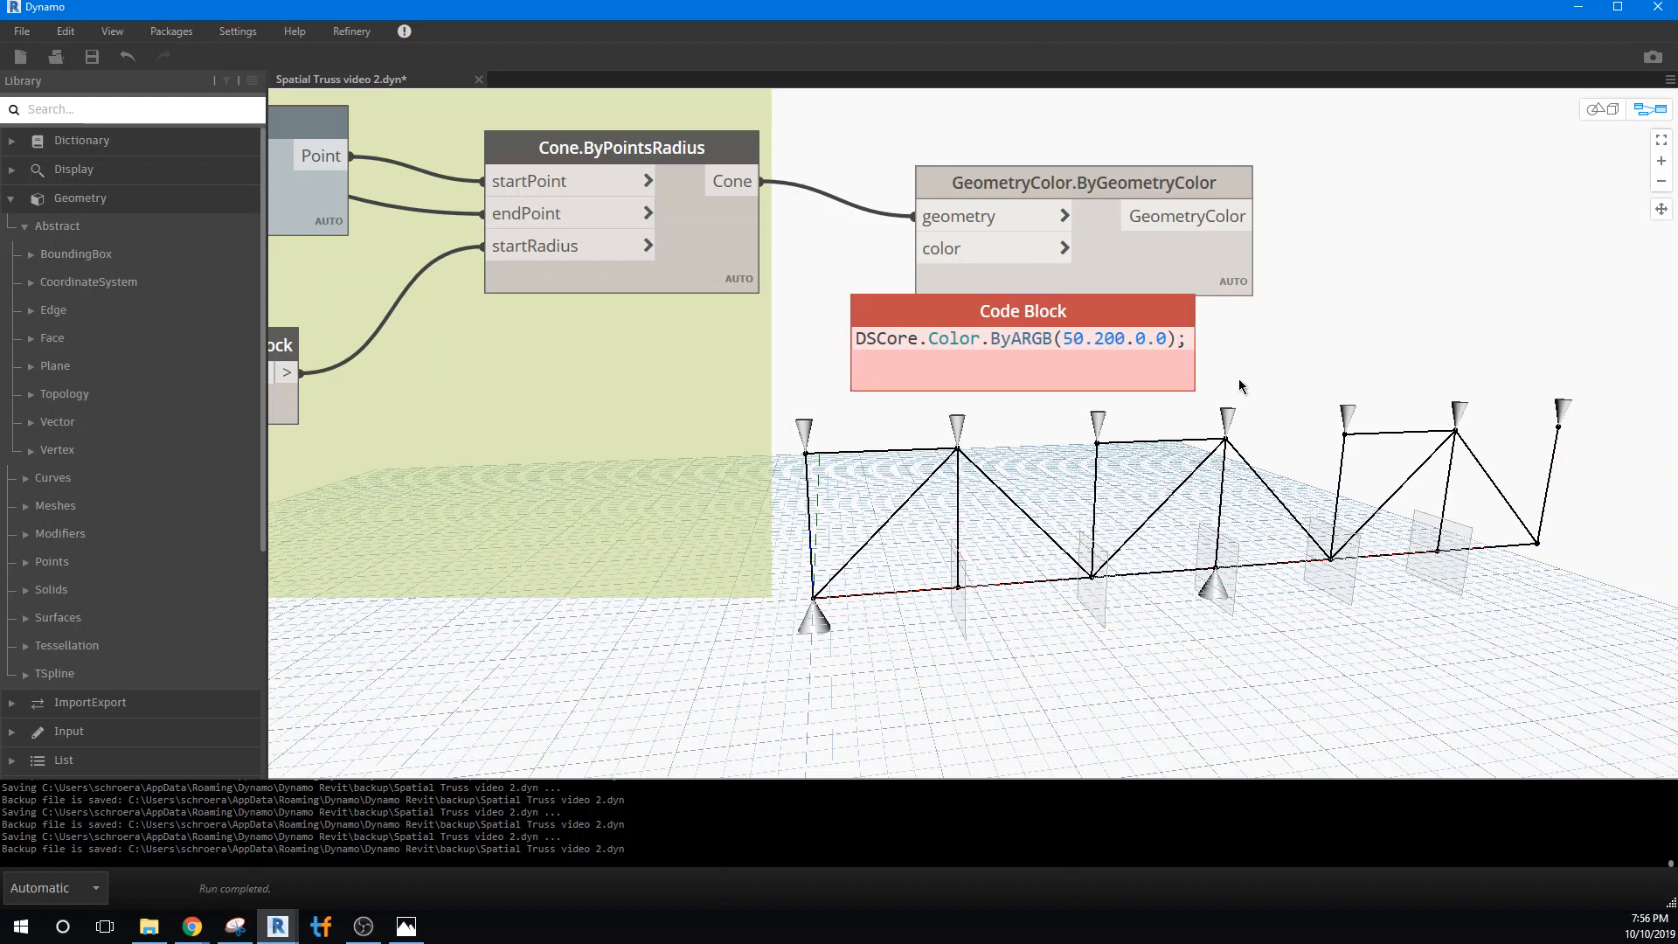
- Replace the periods between the color Code Block's arguments with commas so it reads DSCore.Color.ByARGB(50,200,0,0);
double_click(1091, 337)
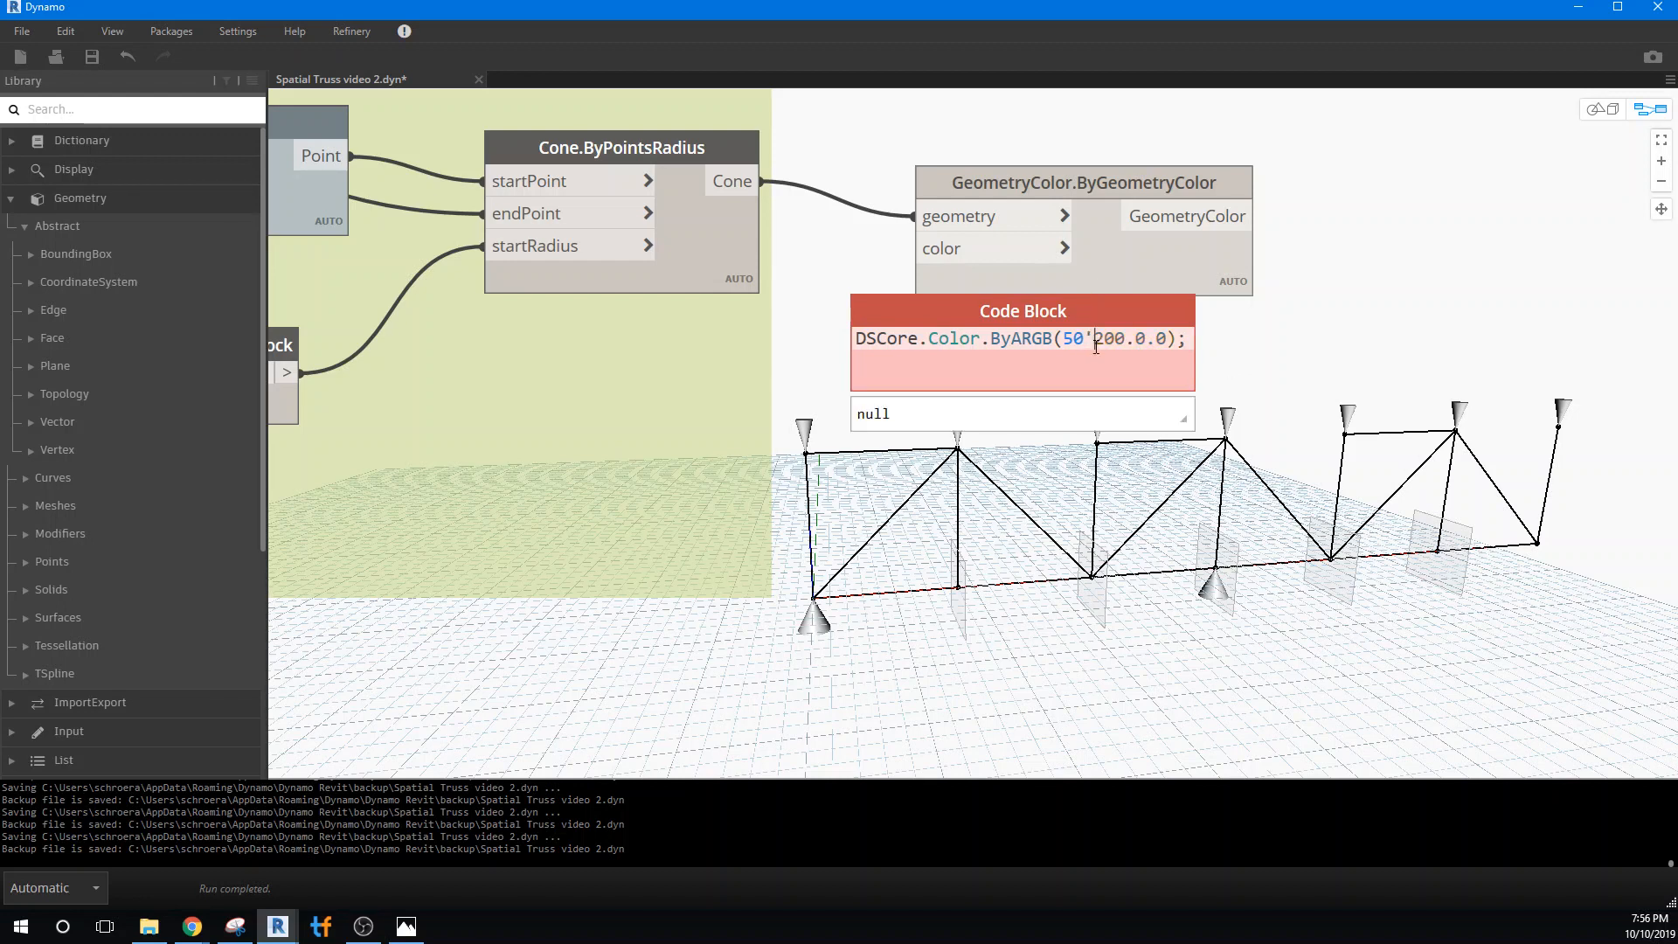
text(,)
key(BackSpace)
text(,)
- Move the color Code Block beneath the Cone.ByPointsRadius node and connect its output to the color input of GeometryColor.ByGeometryColor
drag(1124, 340, 643, 335)
click(1210, 360)
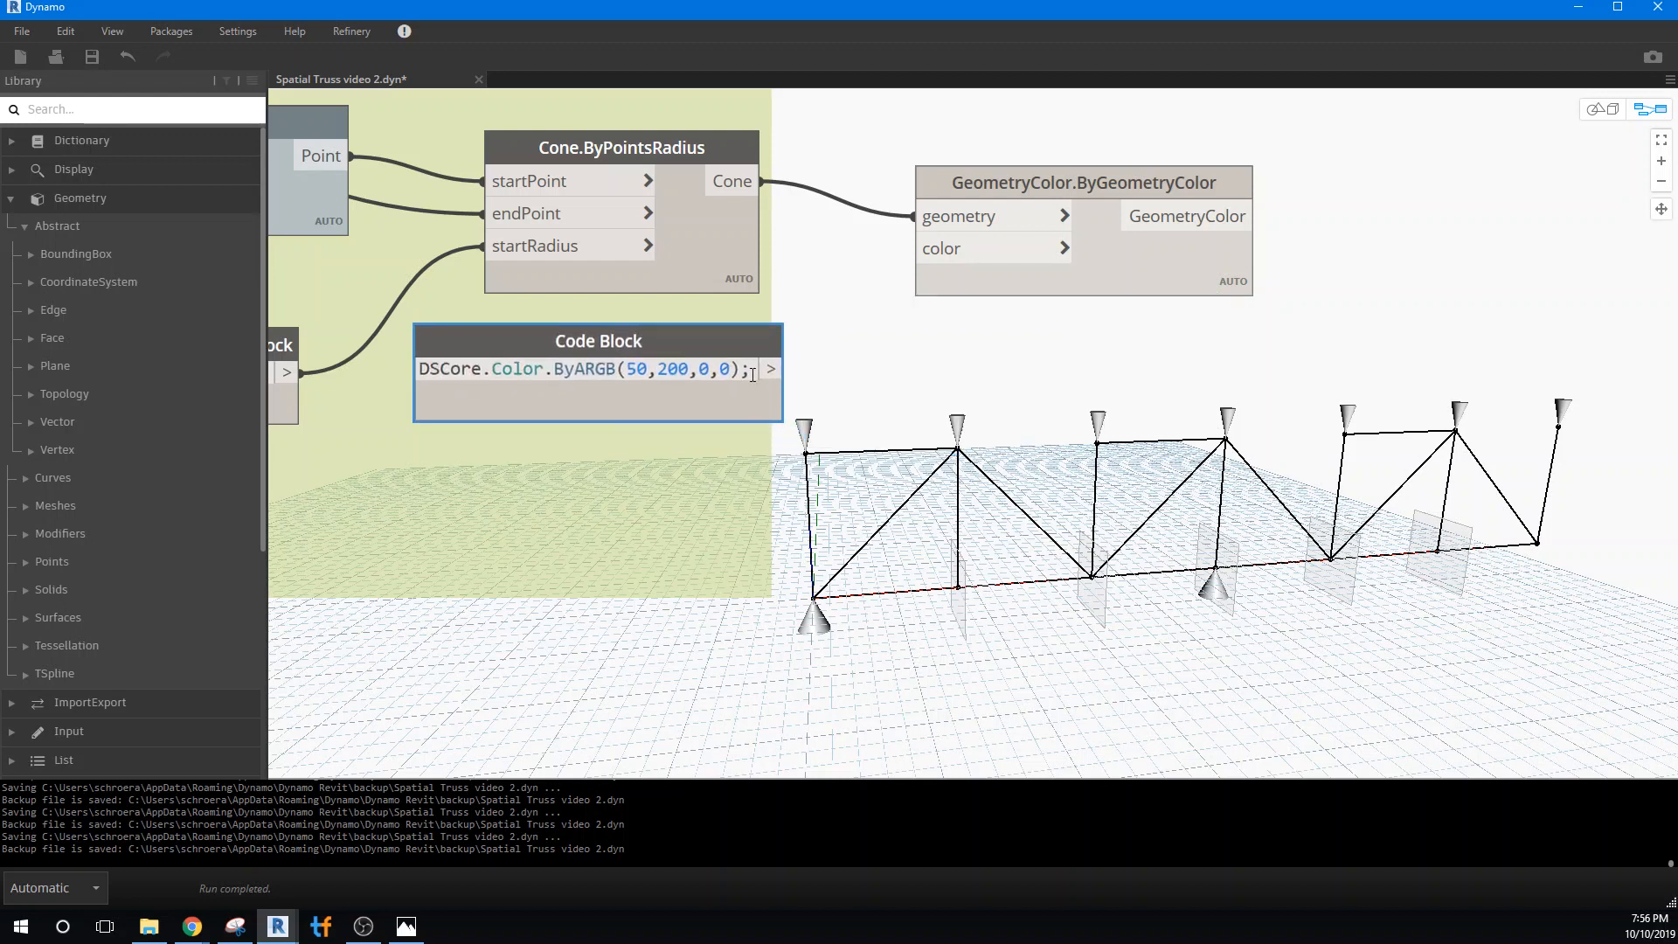
drag(770, 369, 925, 257)
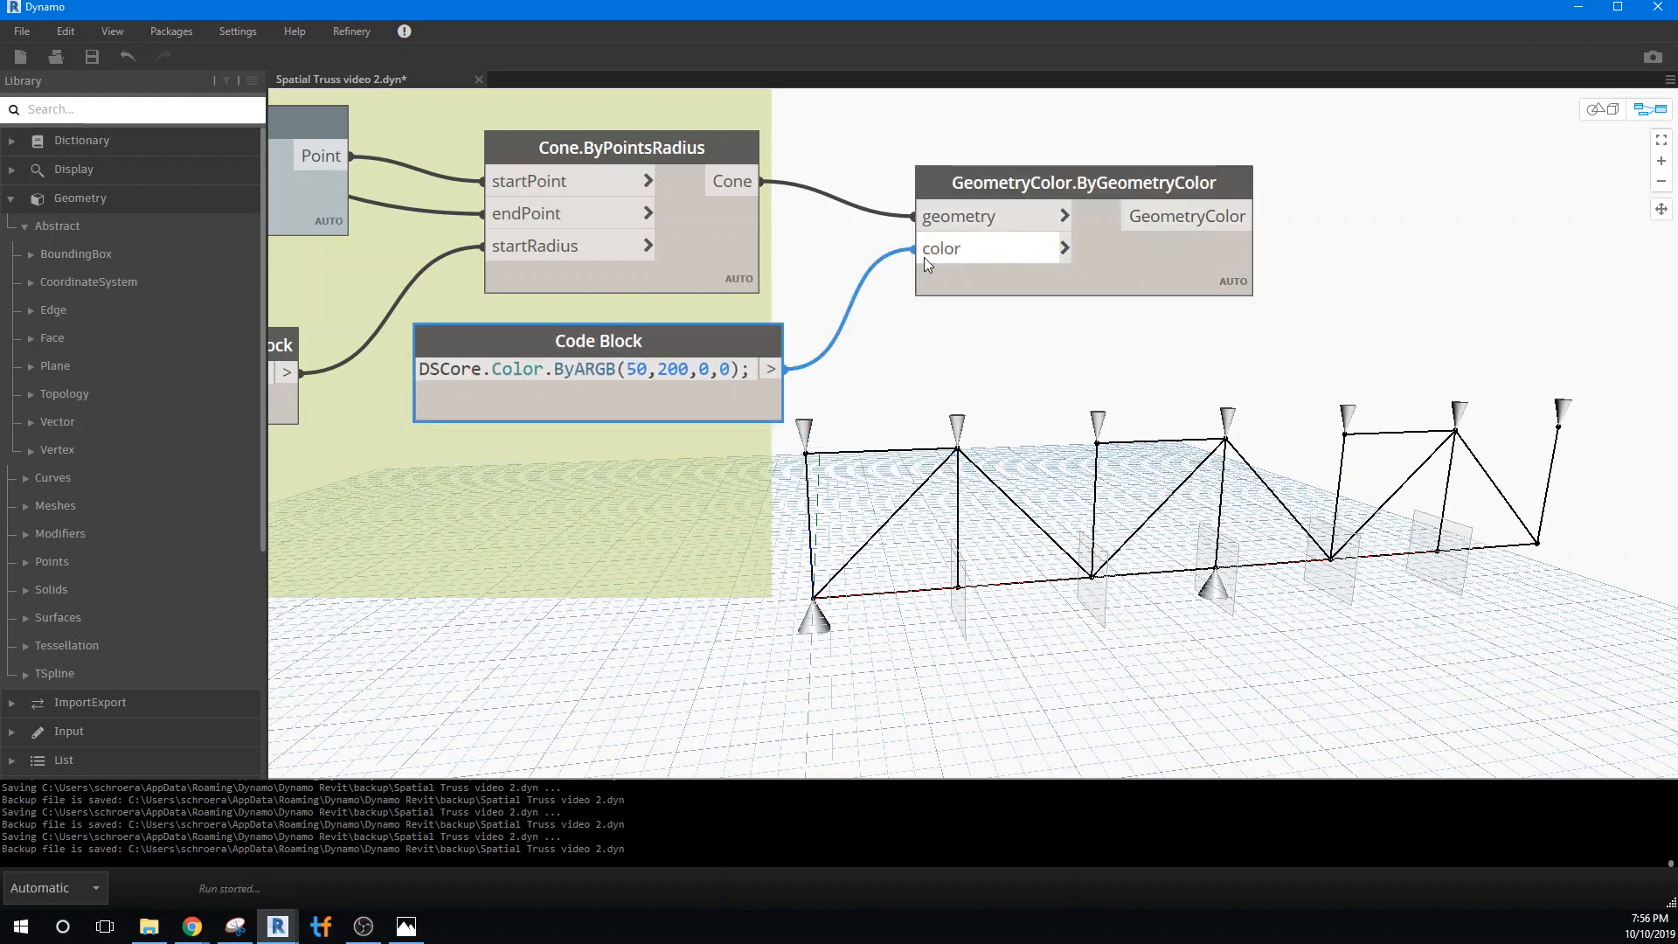
- Turn off the geometry preview of the Cone.ByPointsRadius node that feeds the GeometryColor node
click(605, 152)
right_click(605, 152)
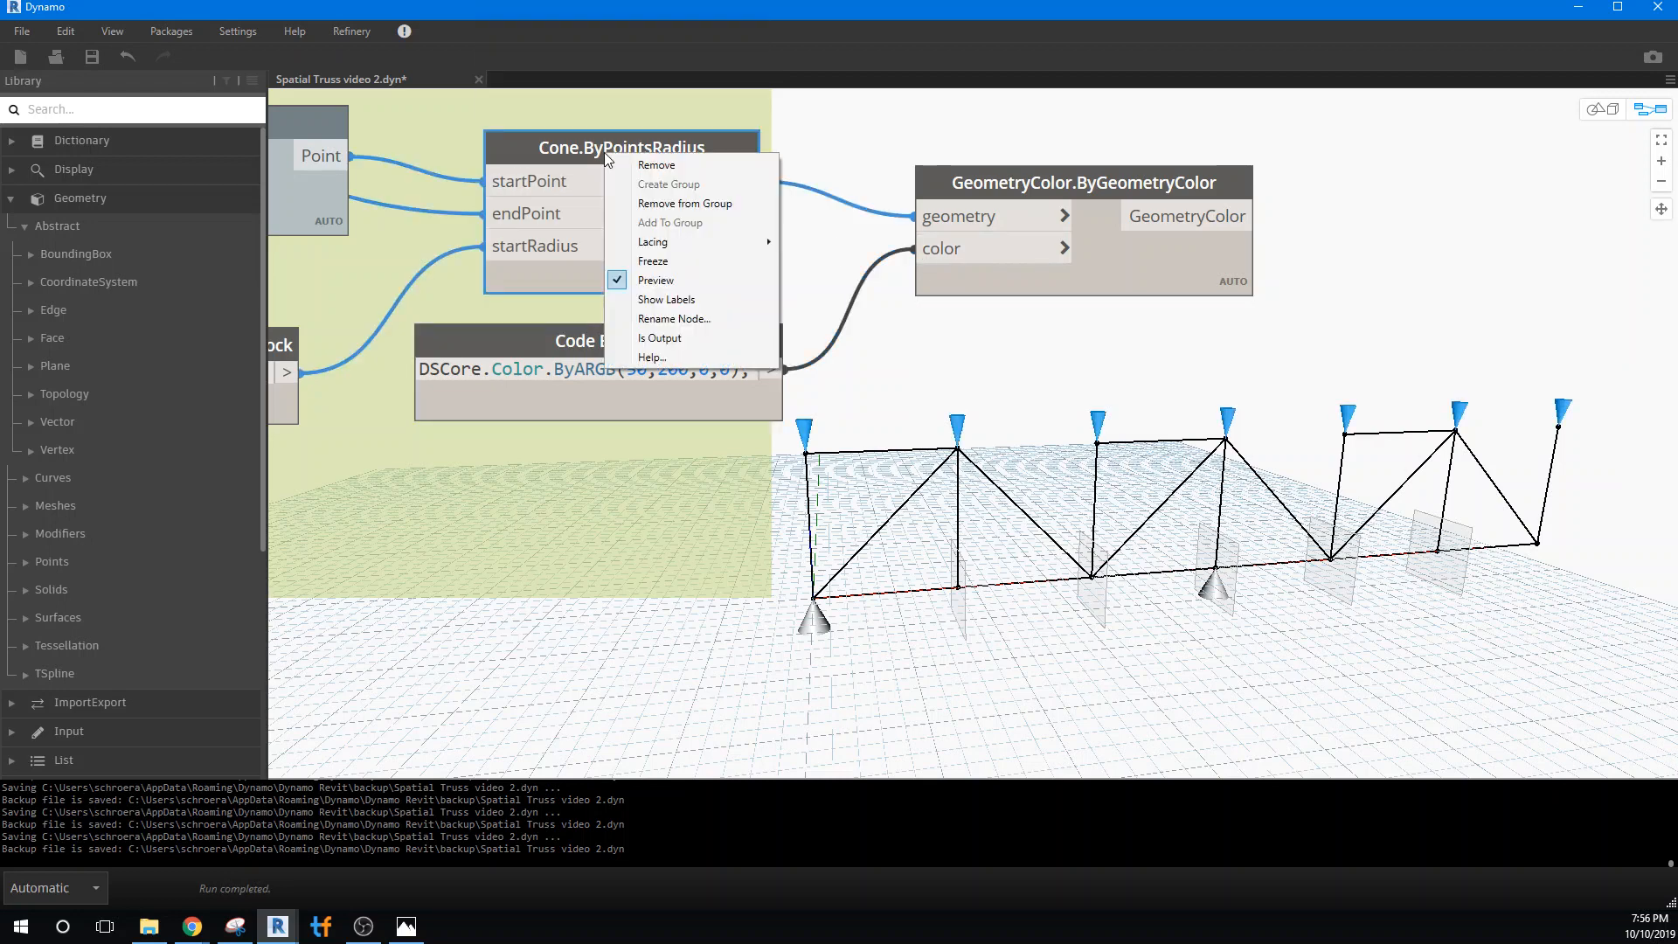
click(621, 277)
click(862, 378)
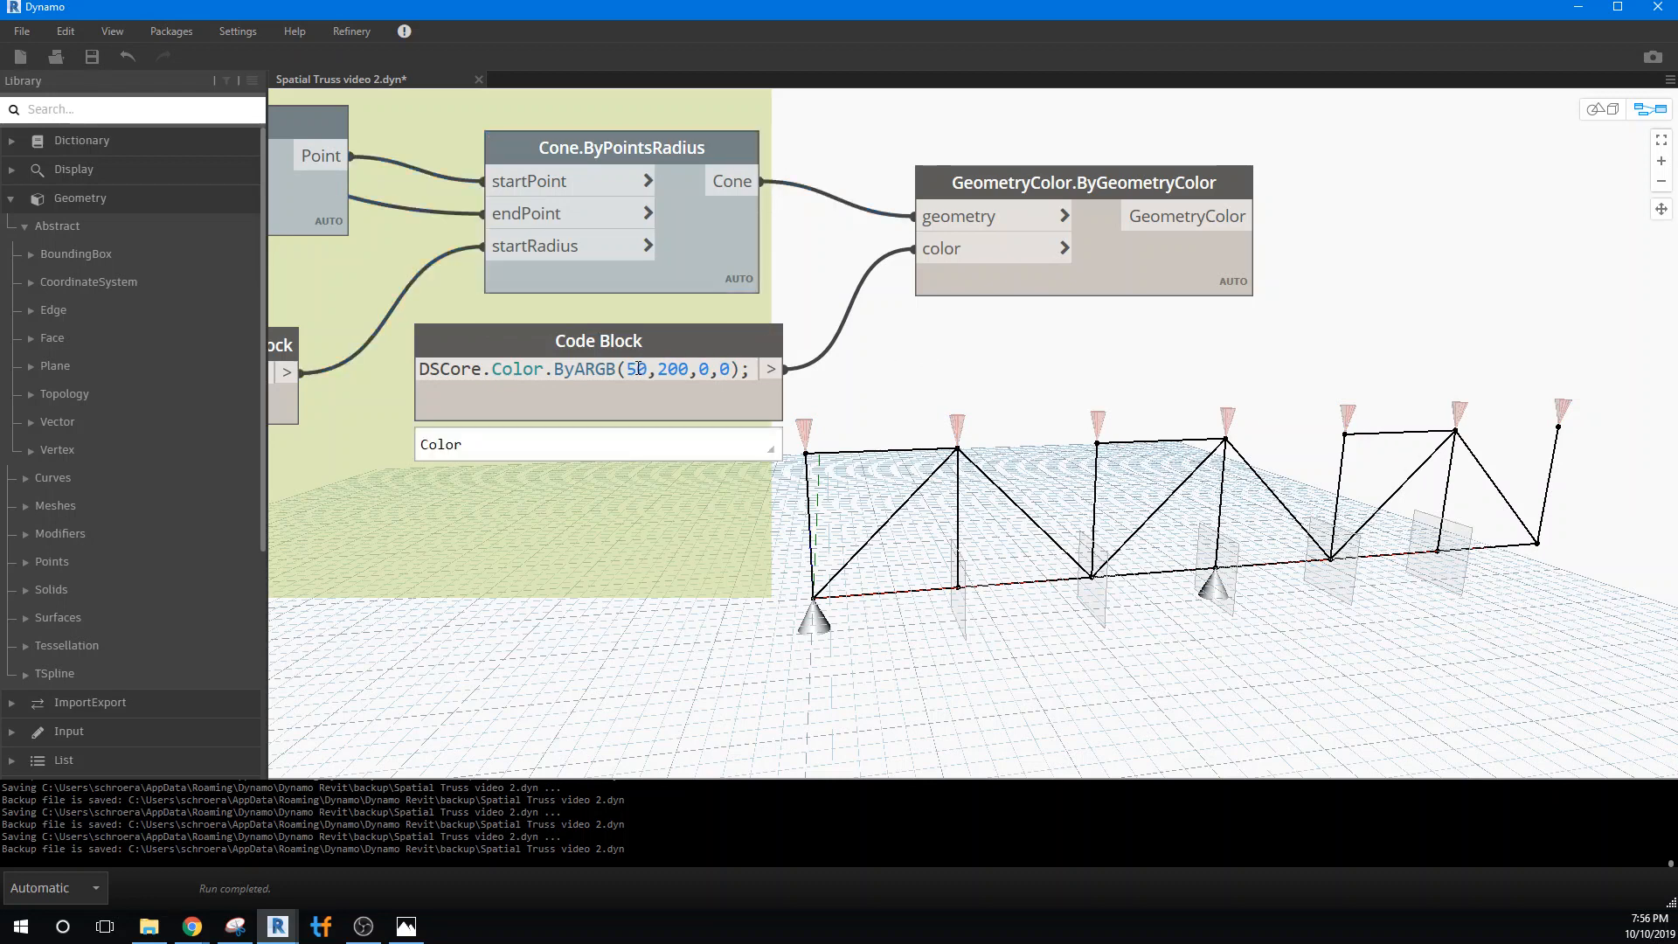
- Set the first (alpha) argument of the ByARGB Code Block to 200
drag(638, 369, 627, 369)
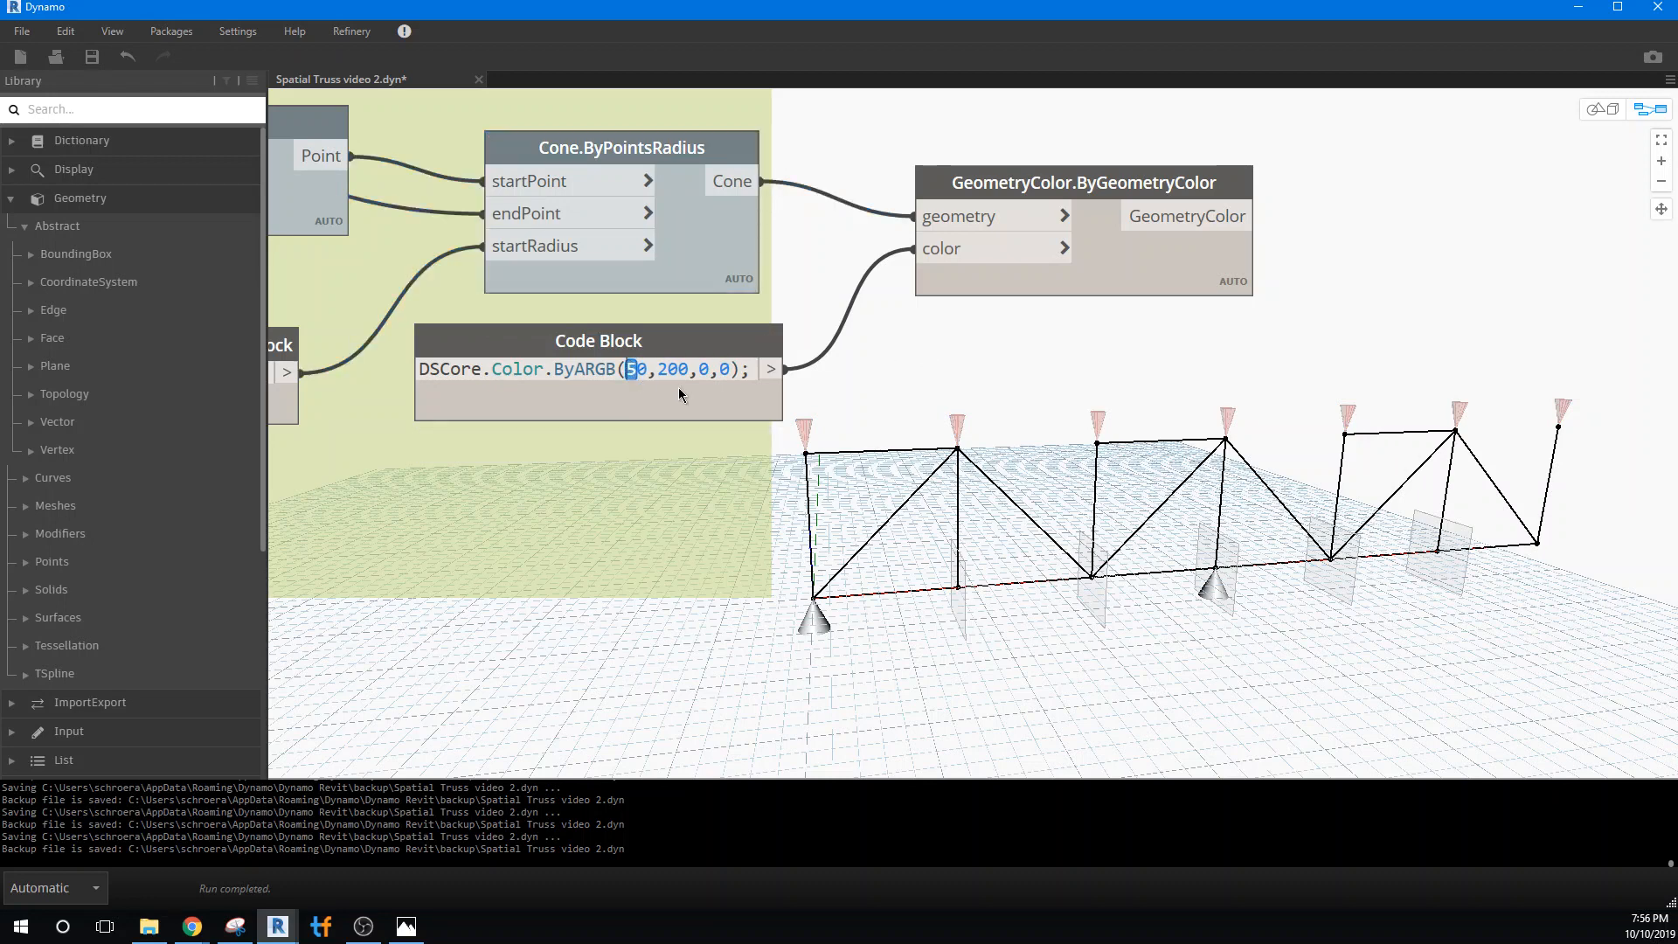
text(20)
click(863, 369)
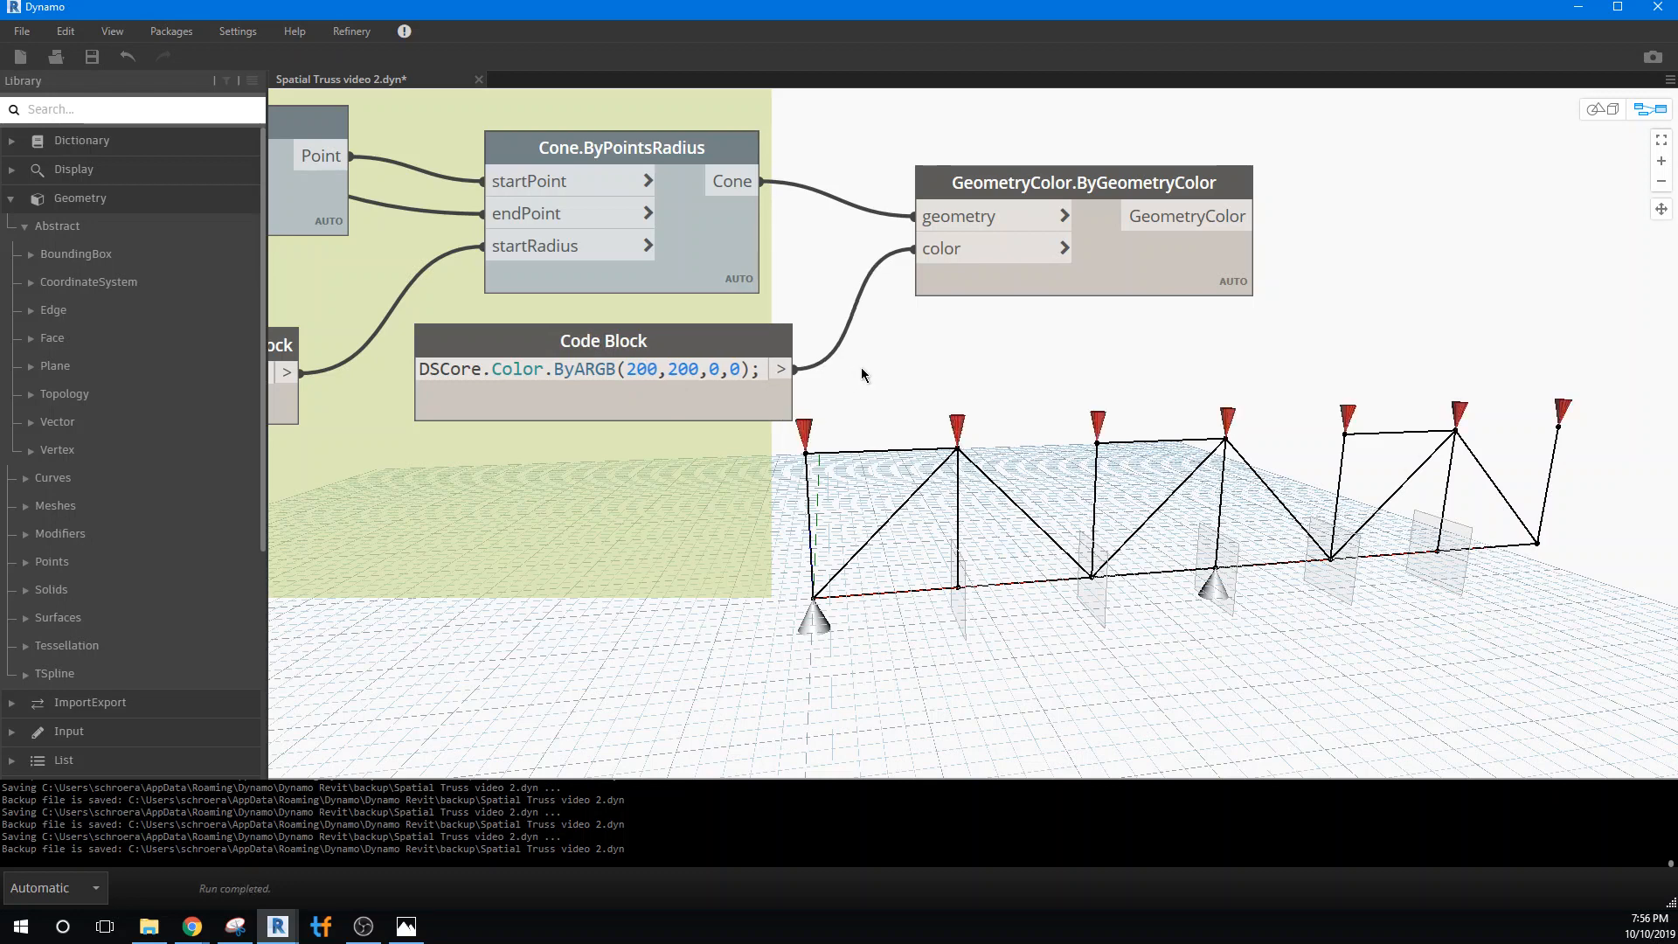
mouse_move(703, 380)
click(753, 409)
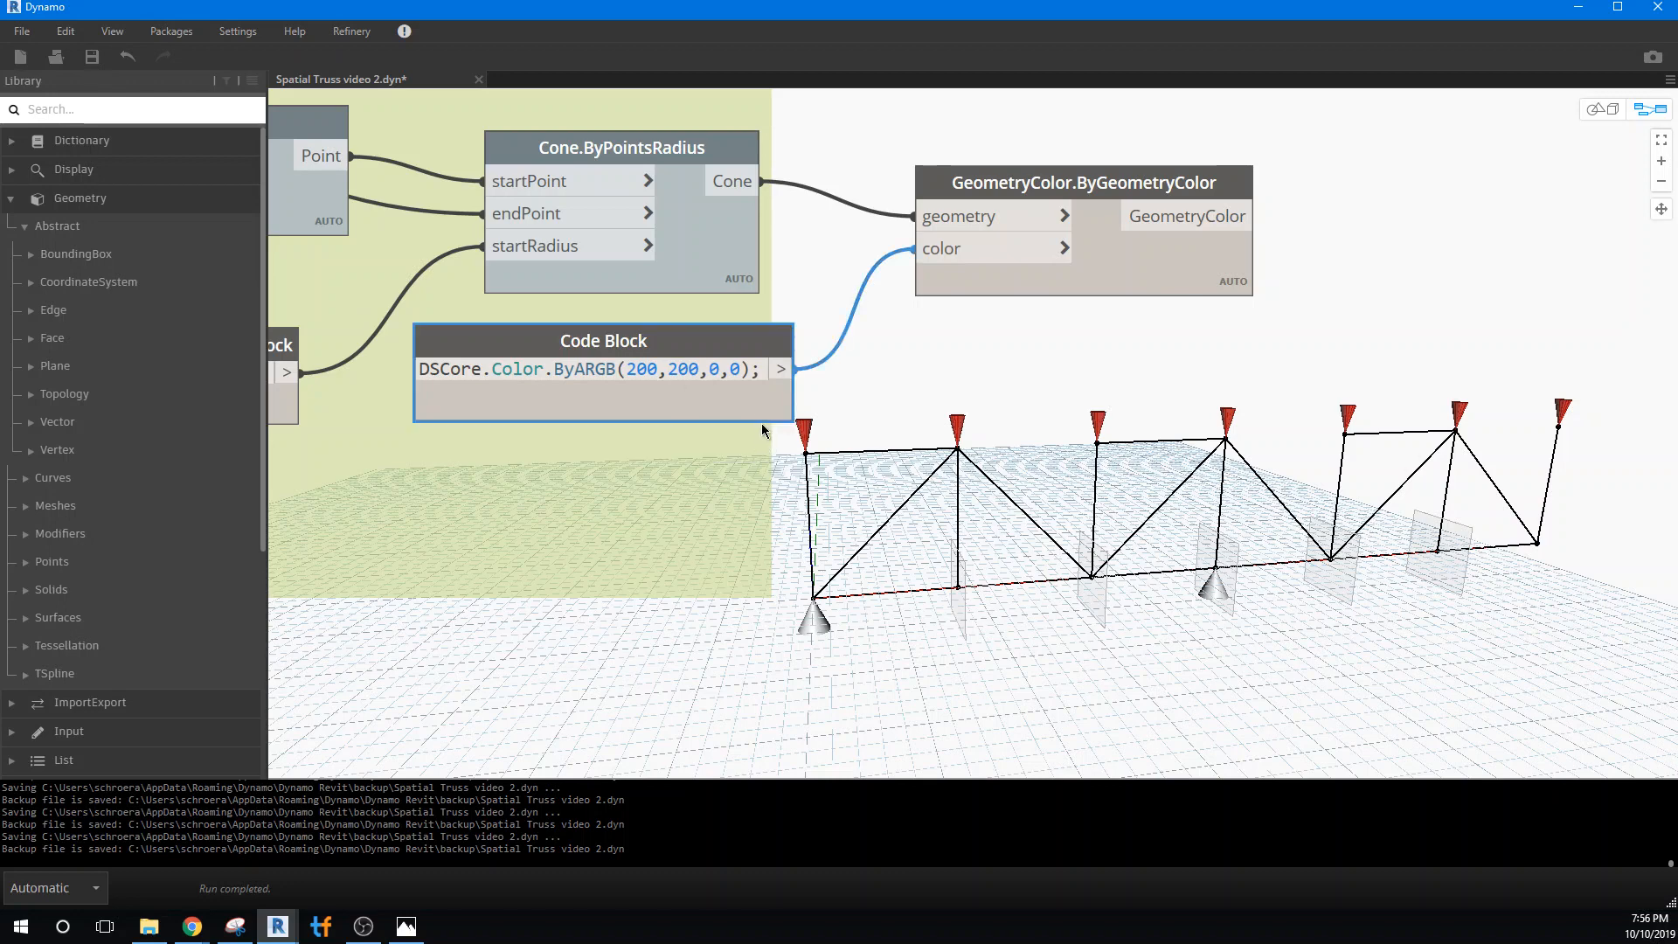
- Turn the Cone.ByPointsRadius preview back on and off again to compare the uncolored and colored load cones
click(1052, 312)
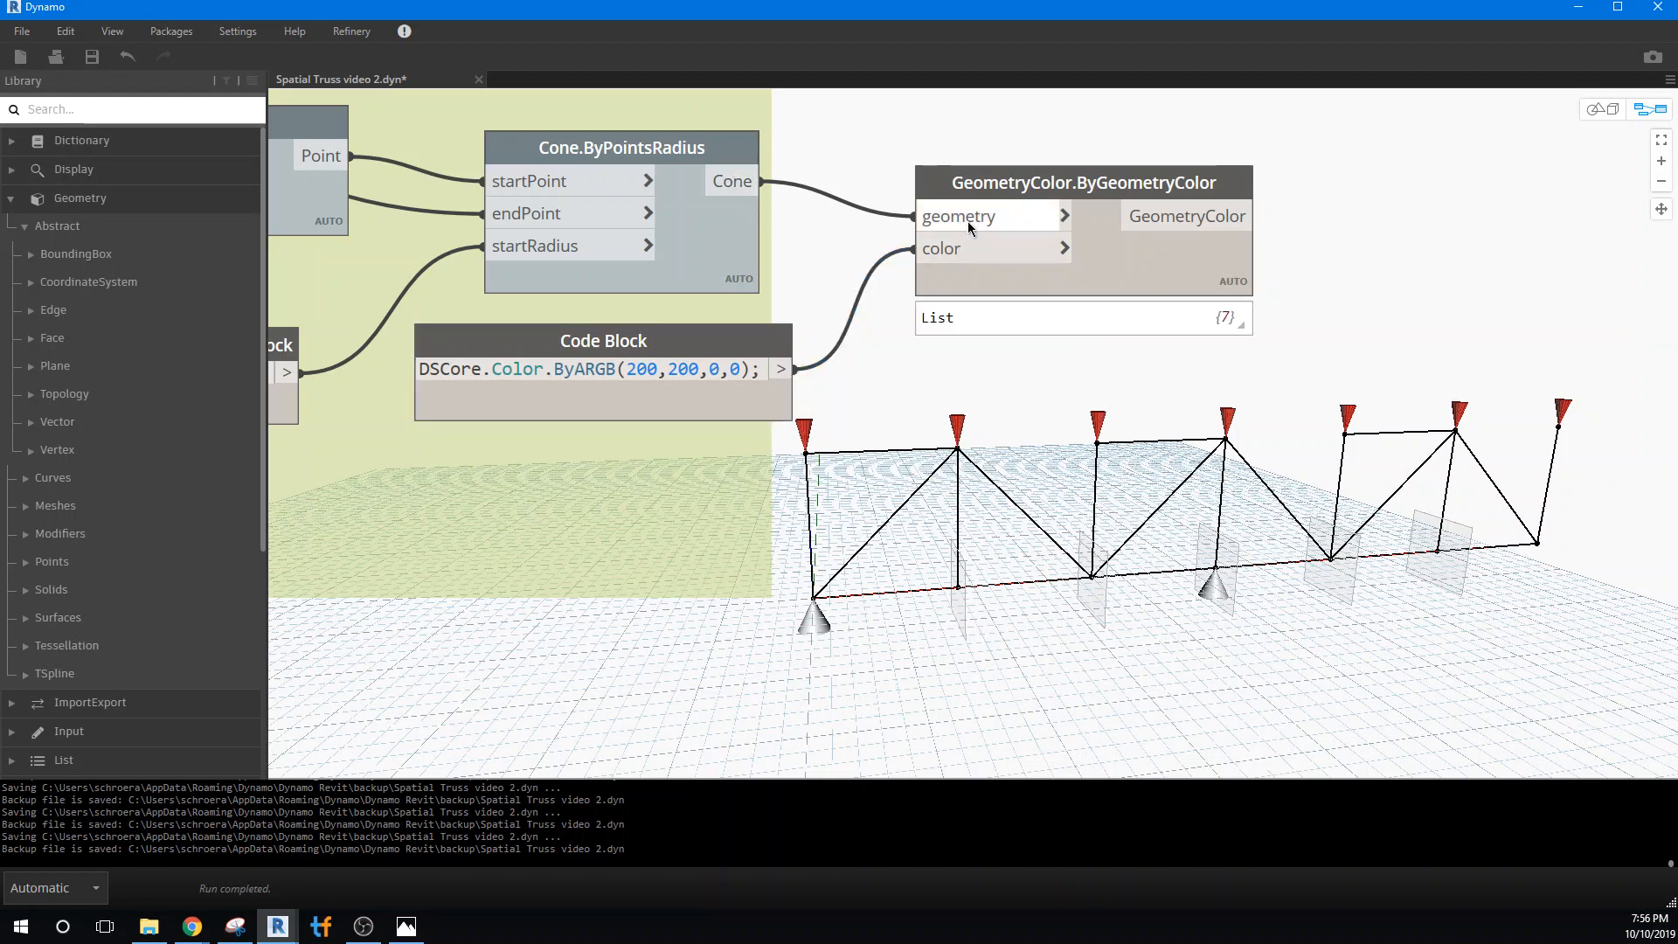
click(712, 160)
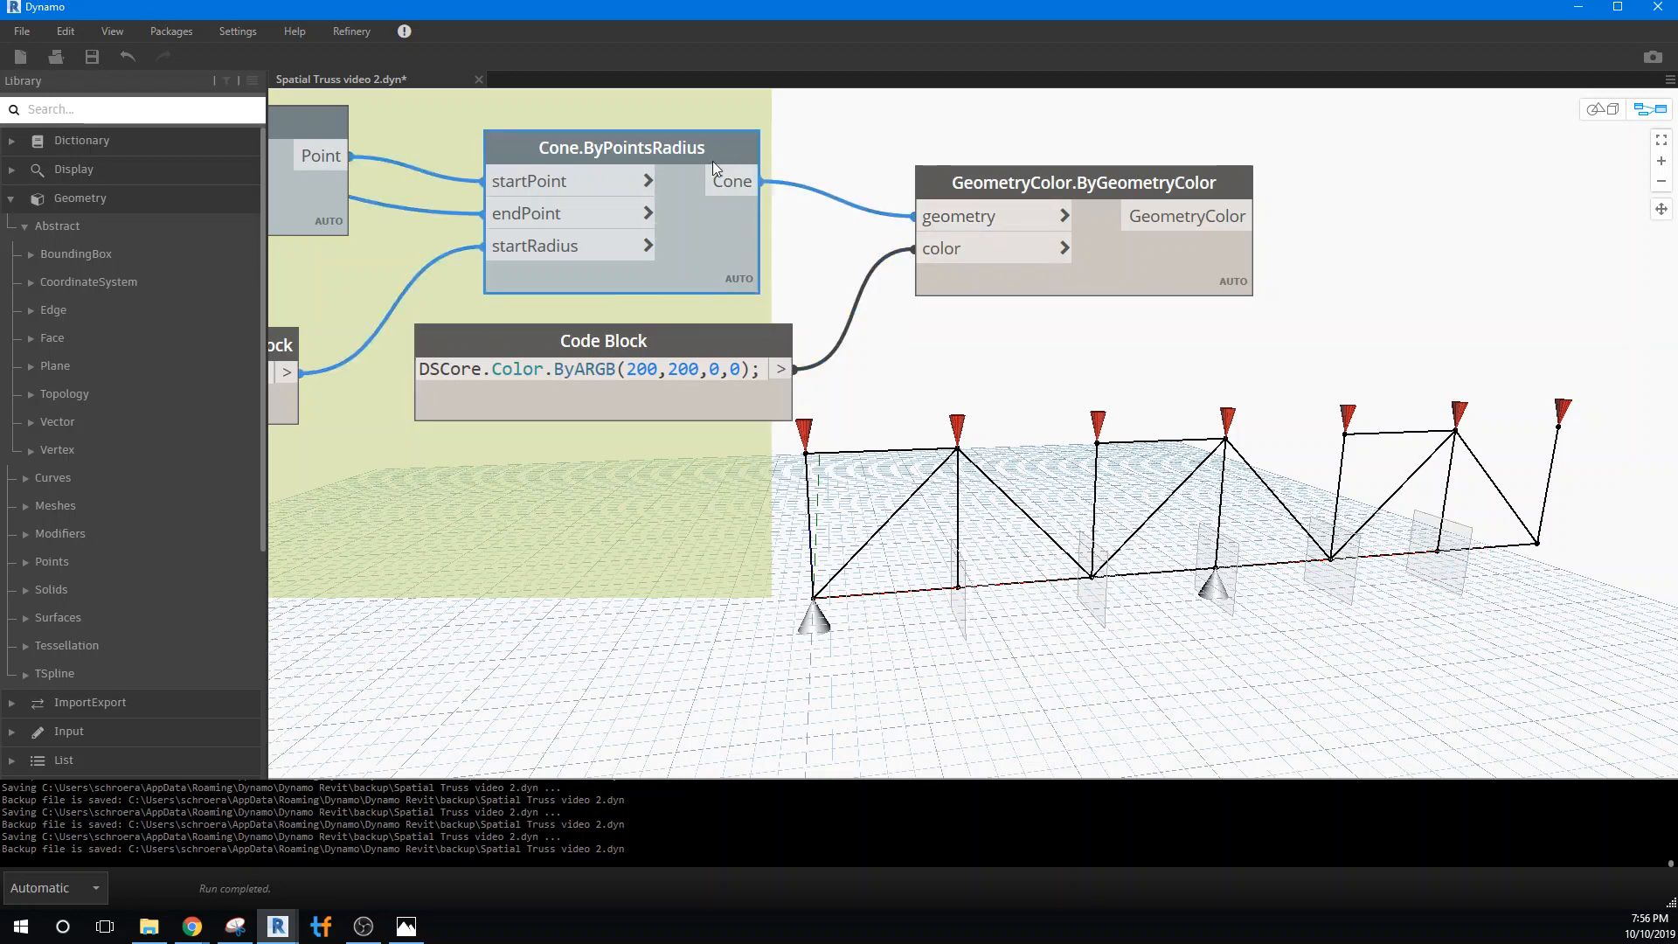
right_click(712, 166)
click(753, 290)
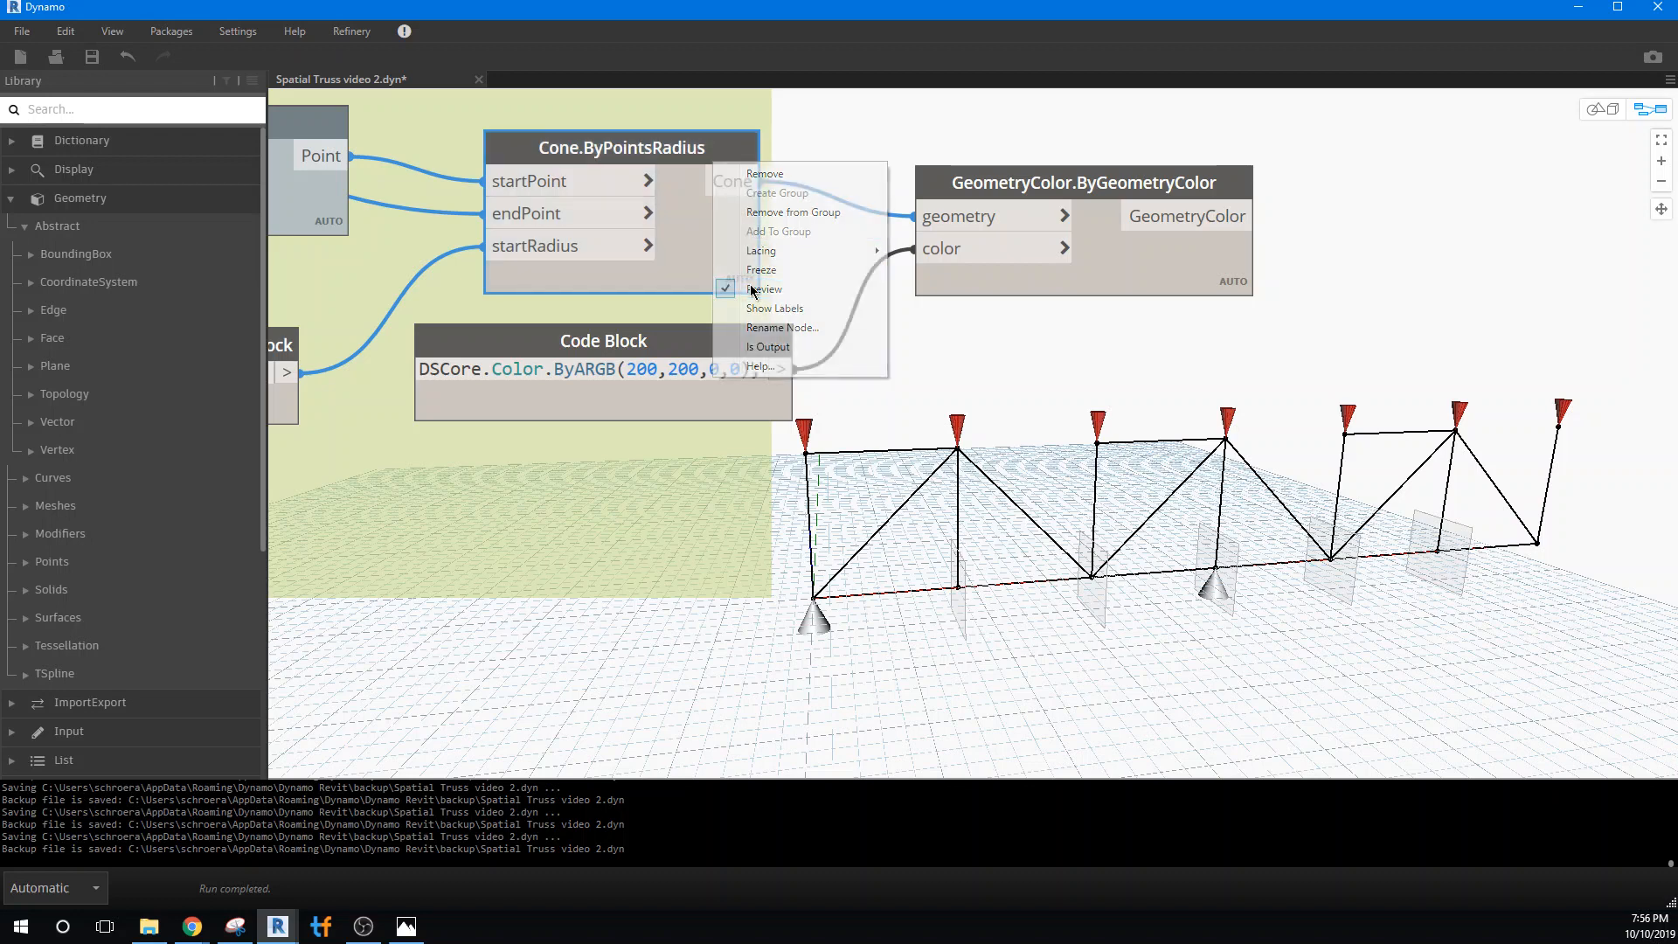
right_click(636, 149)
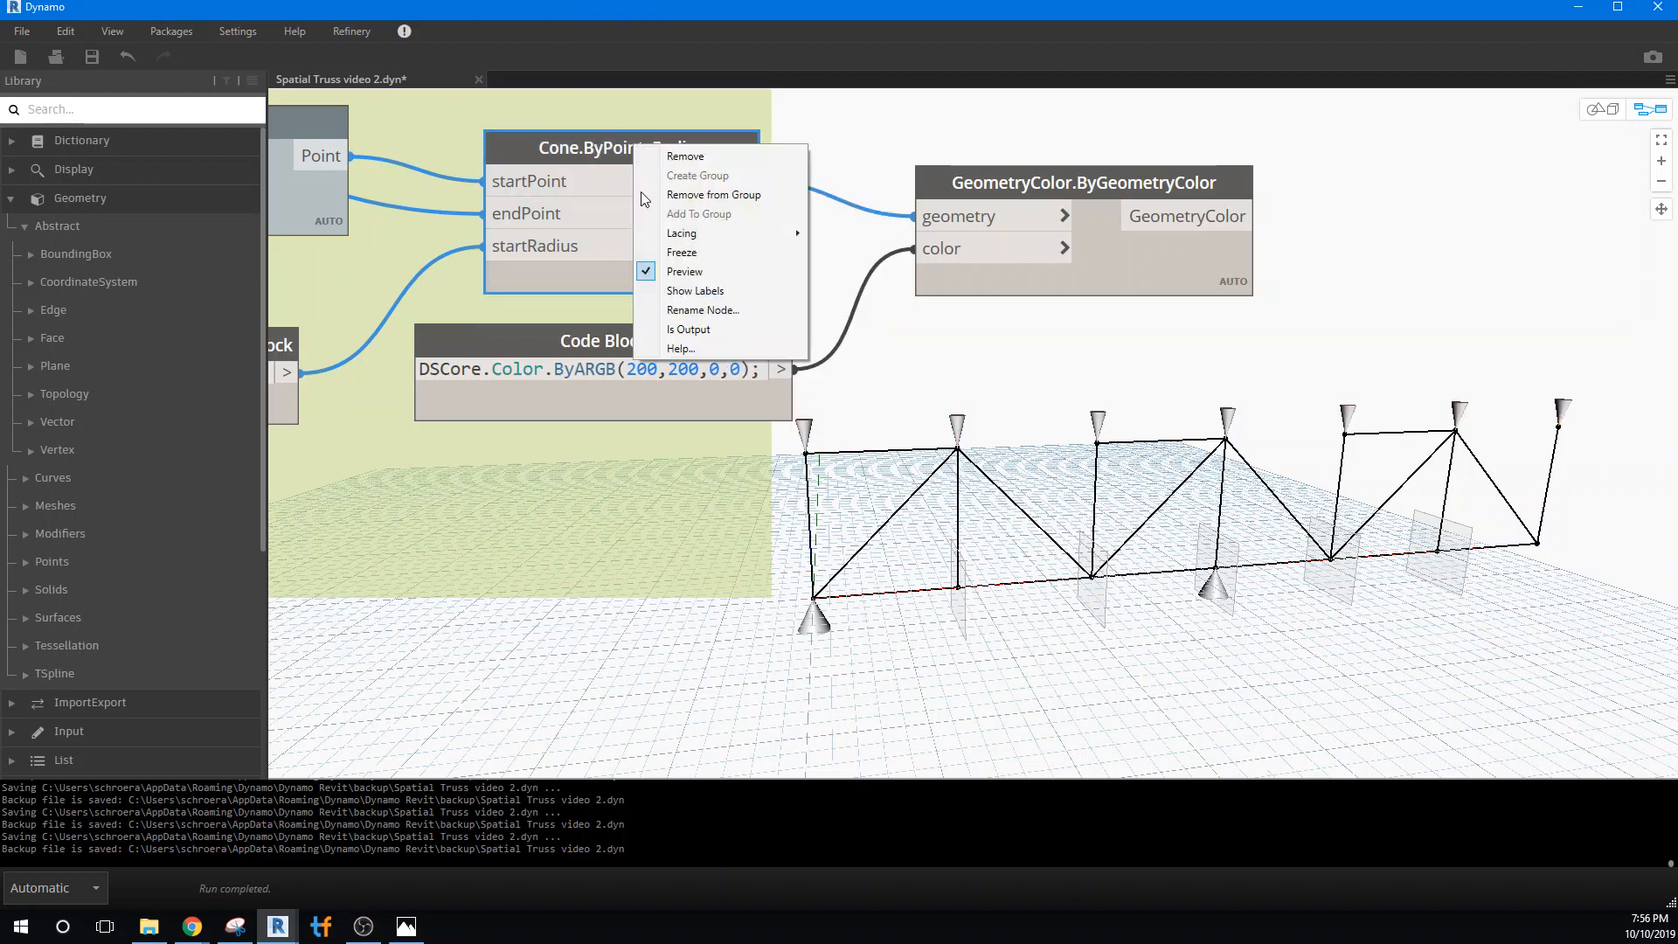
click(660, 272)
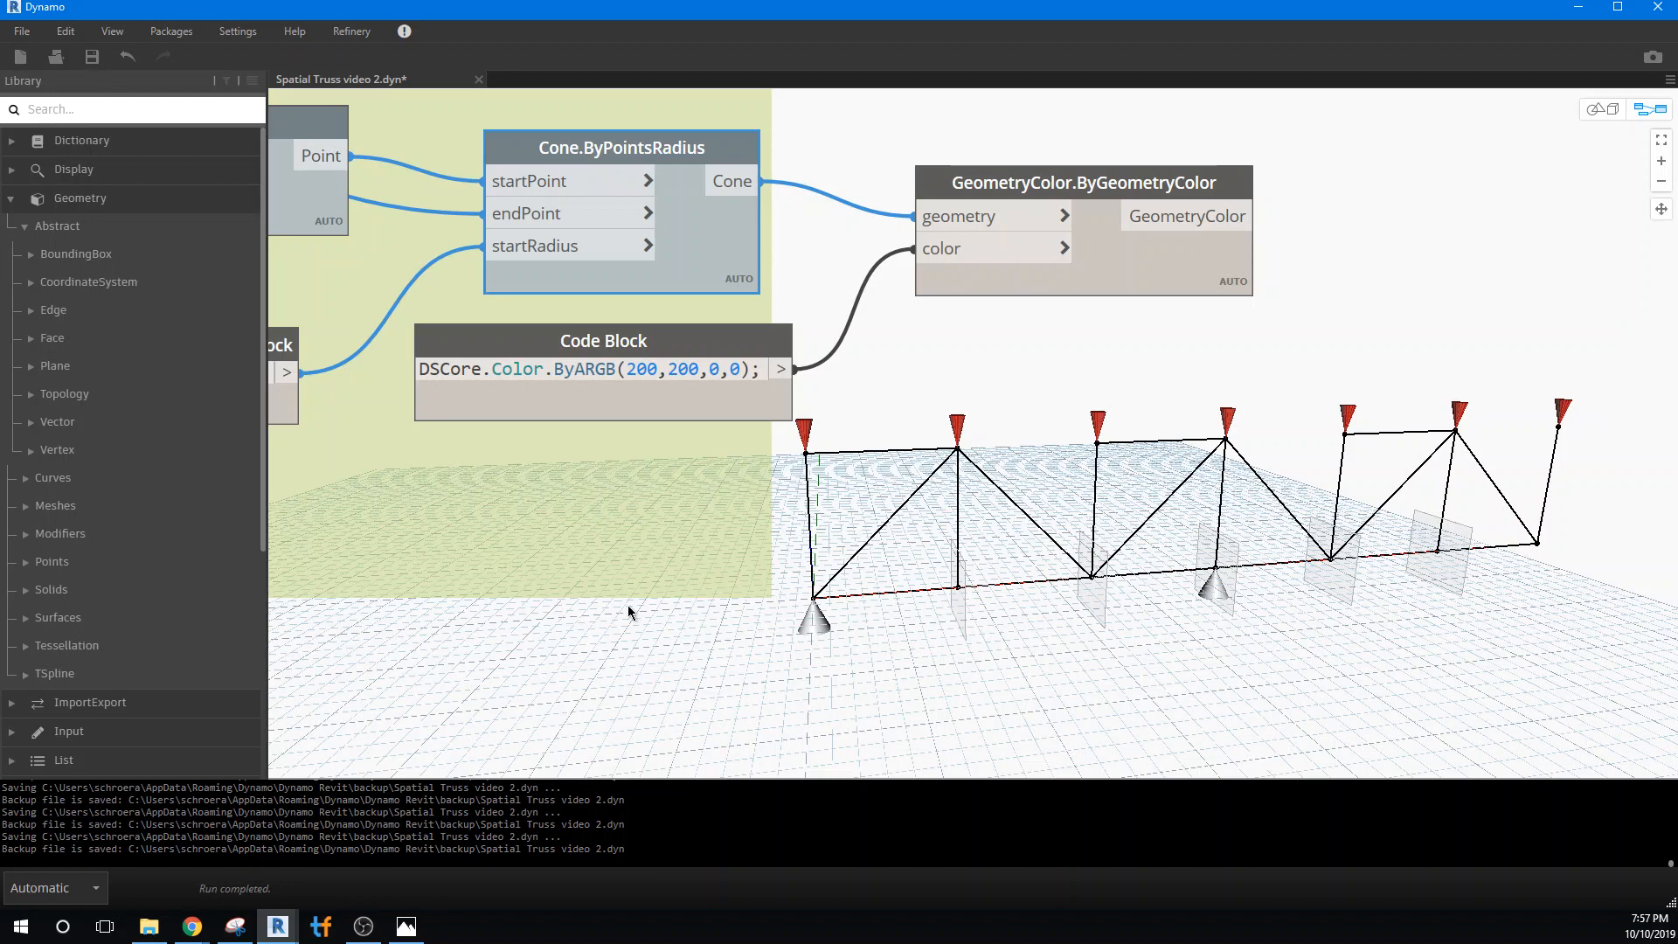
scroll(628, 605, down, 3)
middle_drag(627, 605, 1295, 458)
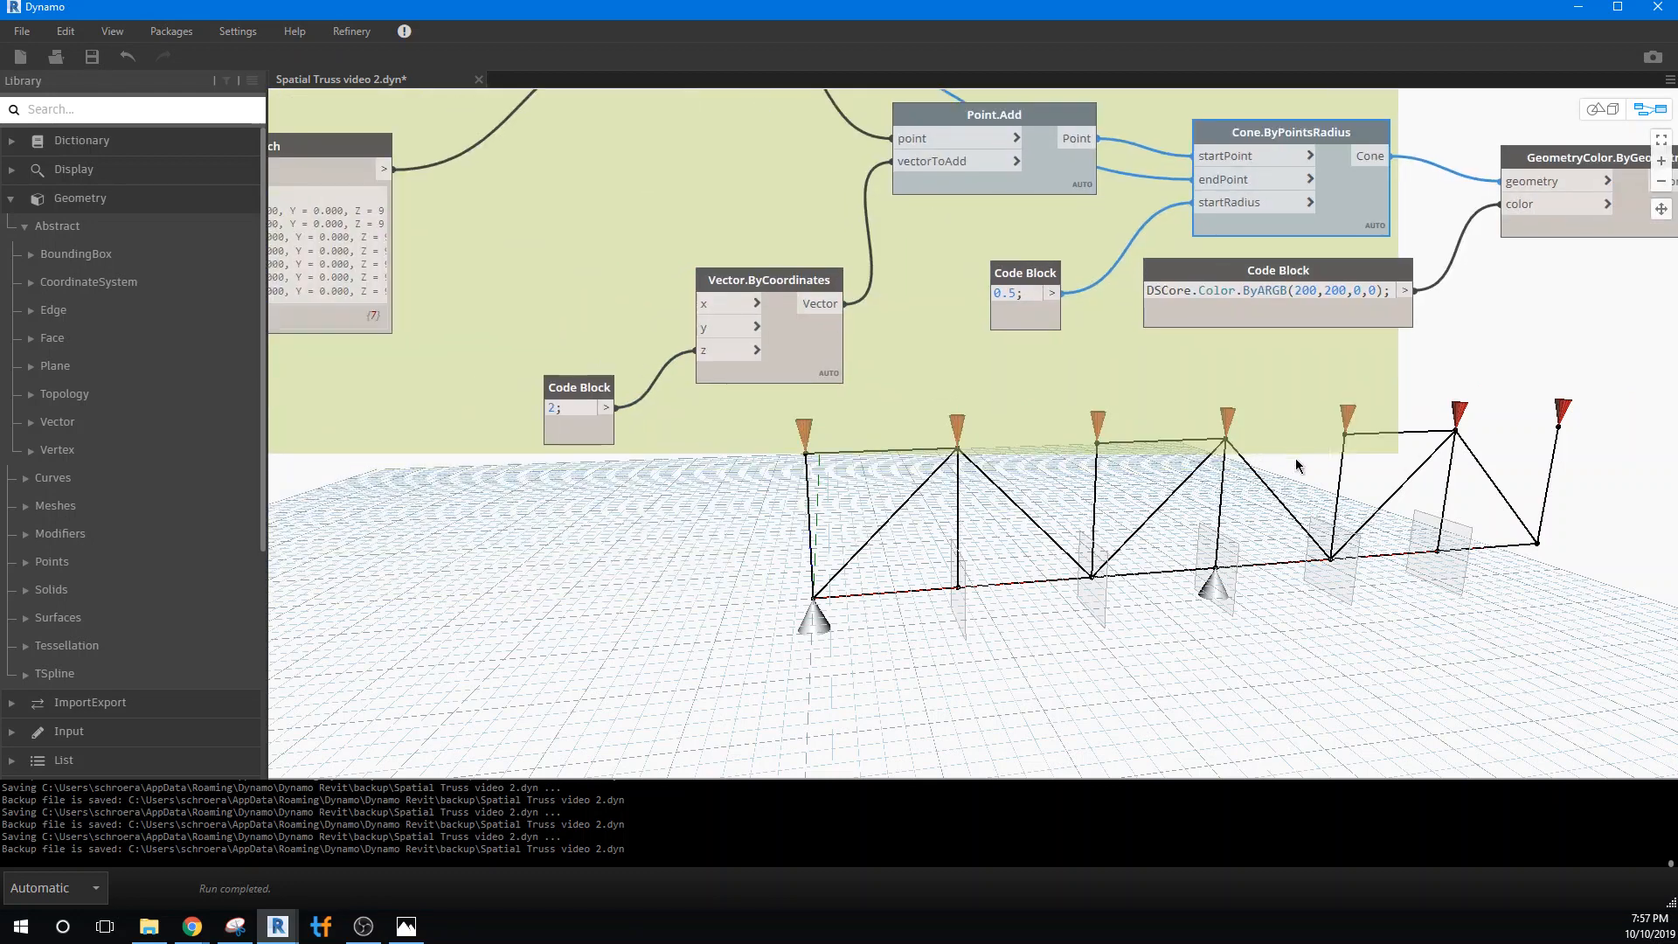